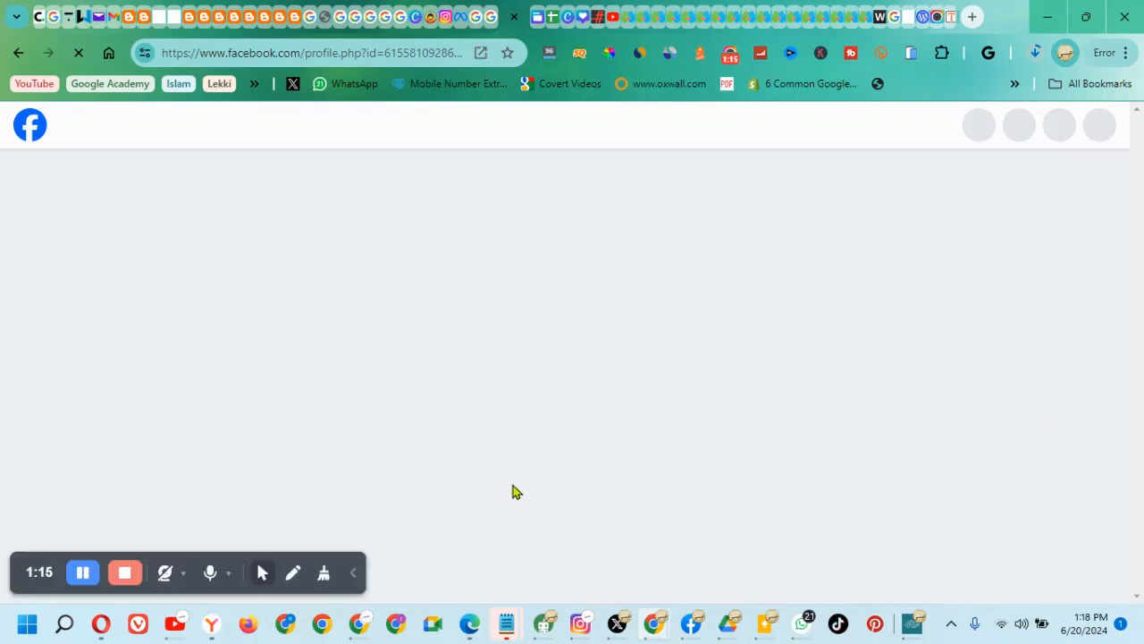
# - Open the settings of the DeepKlean Page
pyautogui.click(352, 577)
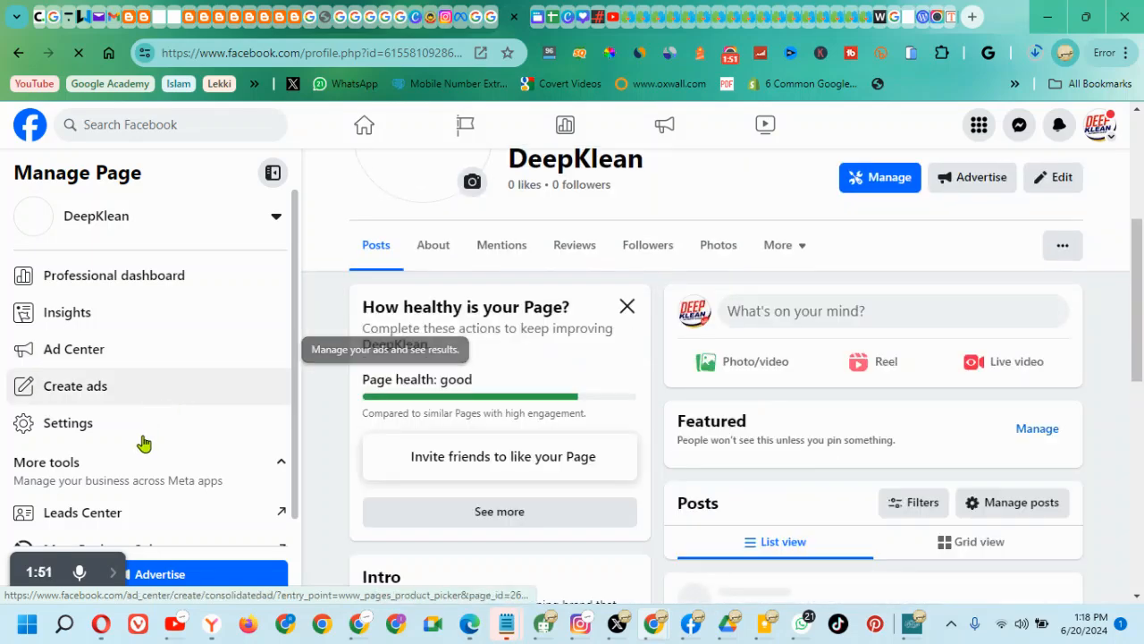
pyautogui.click(113, 430)
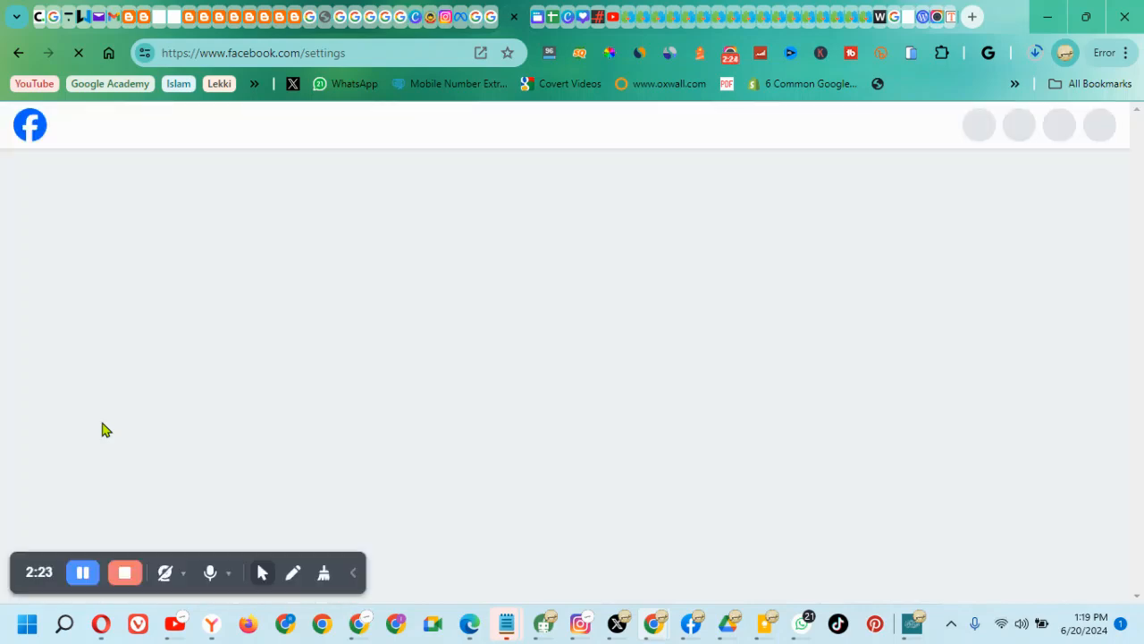
pyautogui.click(354, 577)
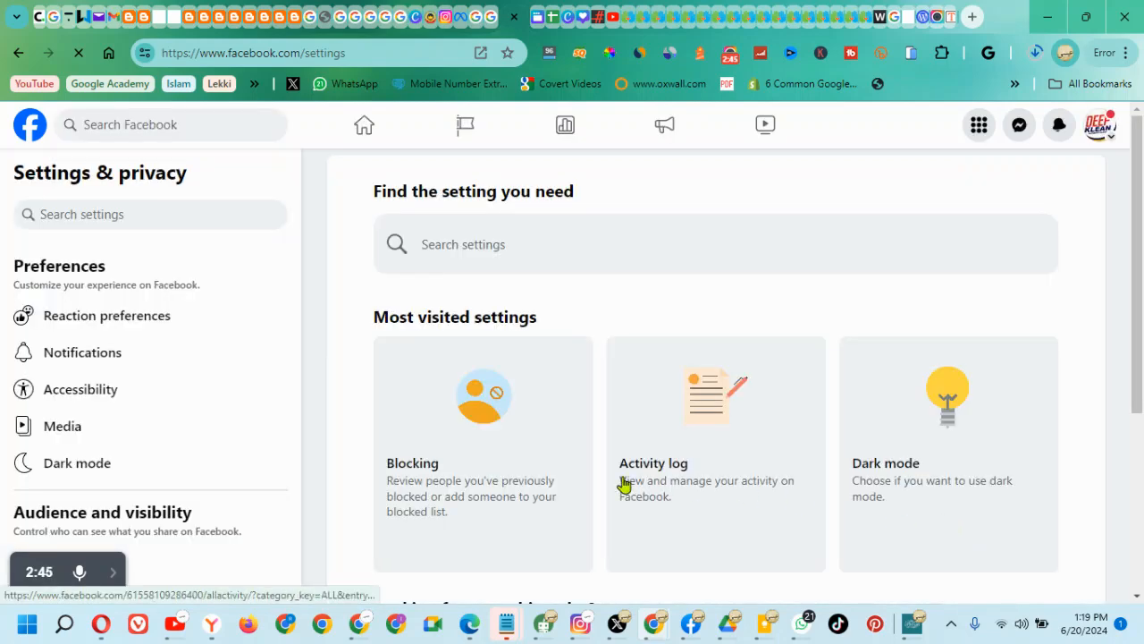
# - Open the Linked accounts section under Permissions in the Page's settings
pyautogui.scroll(-5, 102, 291)
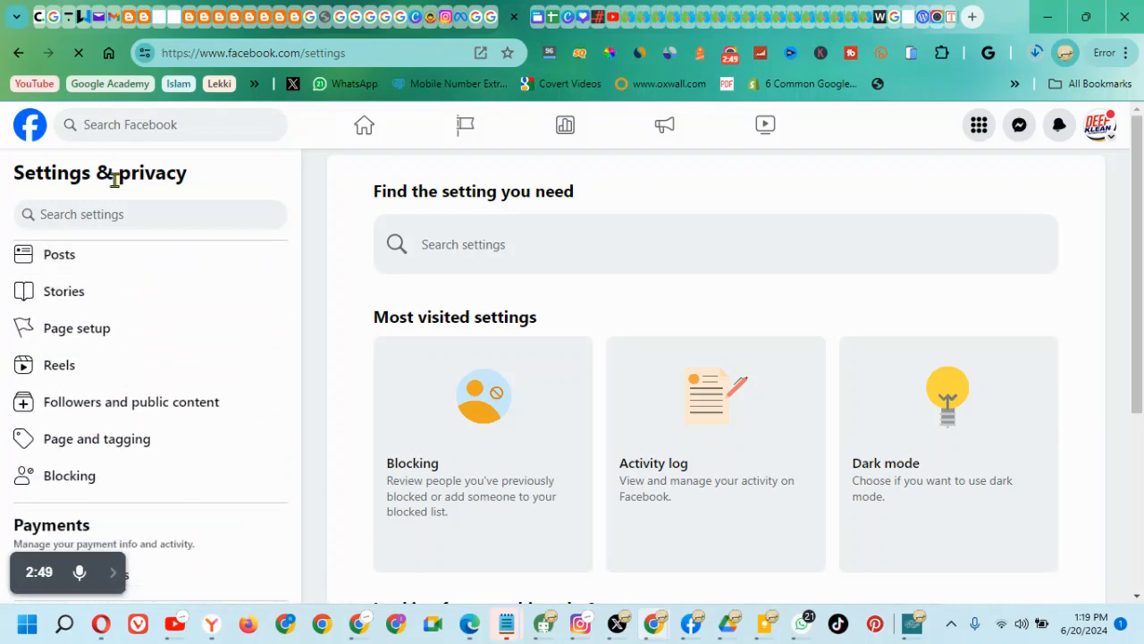
pyautogui.scroll(-2, 152, 333)
pyautogui.scroll(-2, 152, 334)
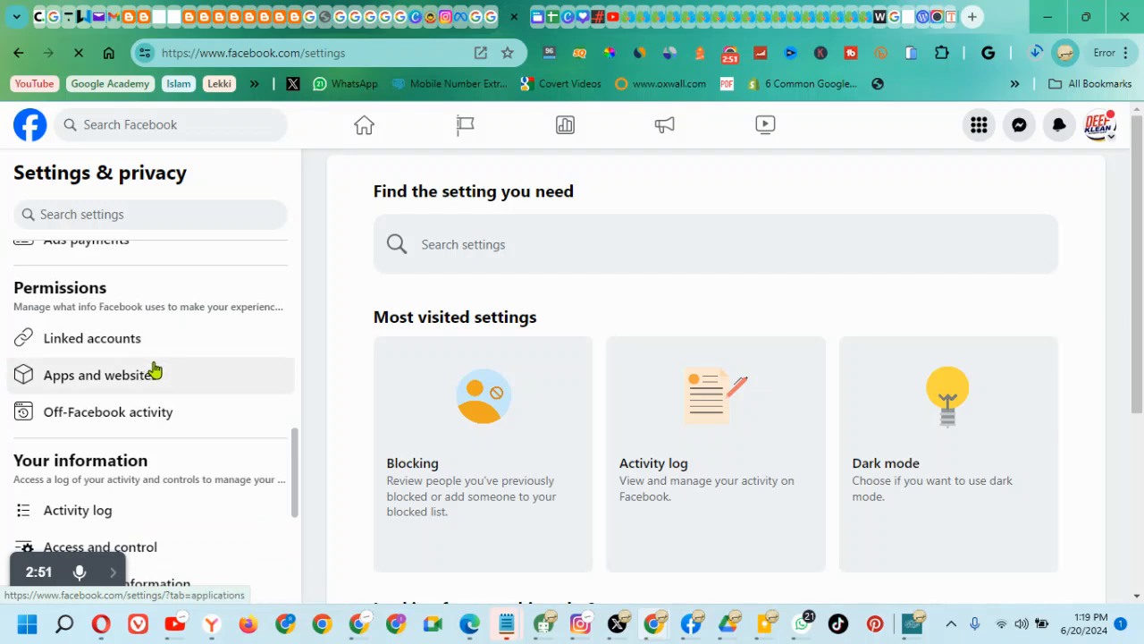
pyautogui.click(104, 347)
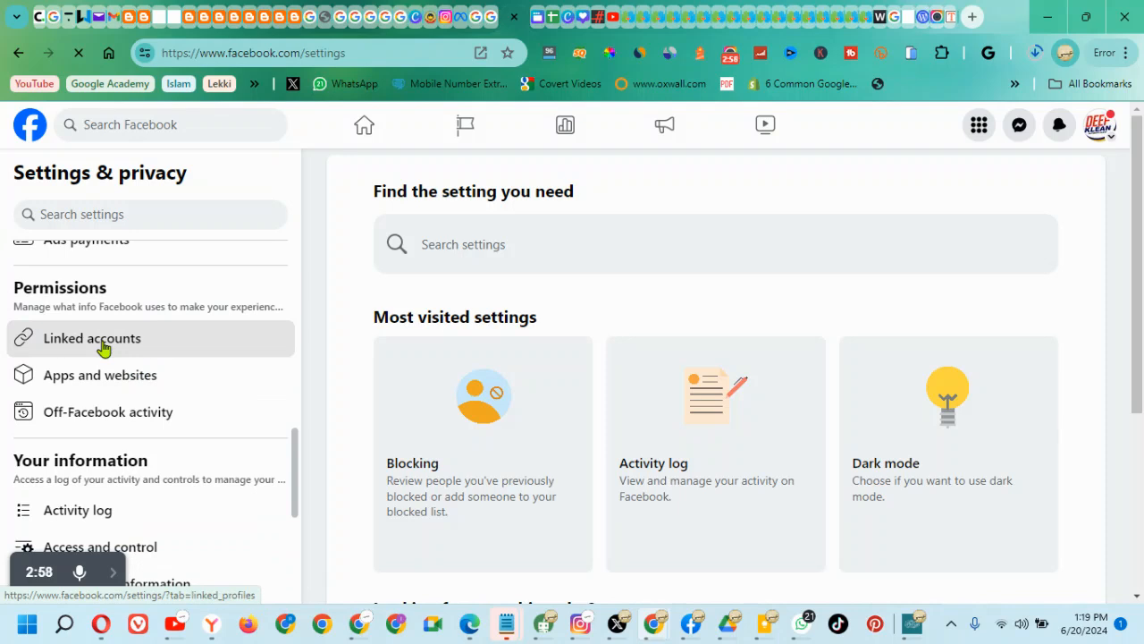
pyautogui.click(104, 348)
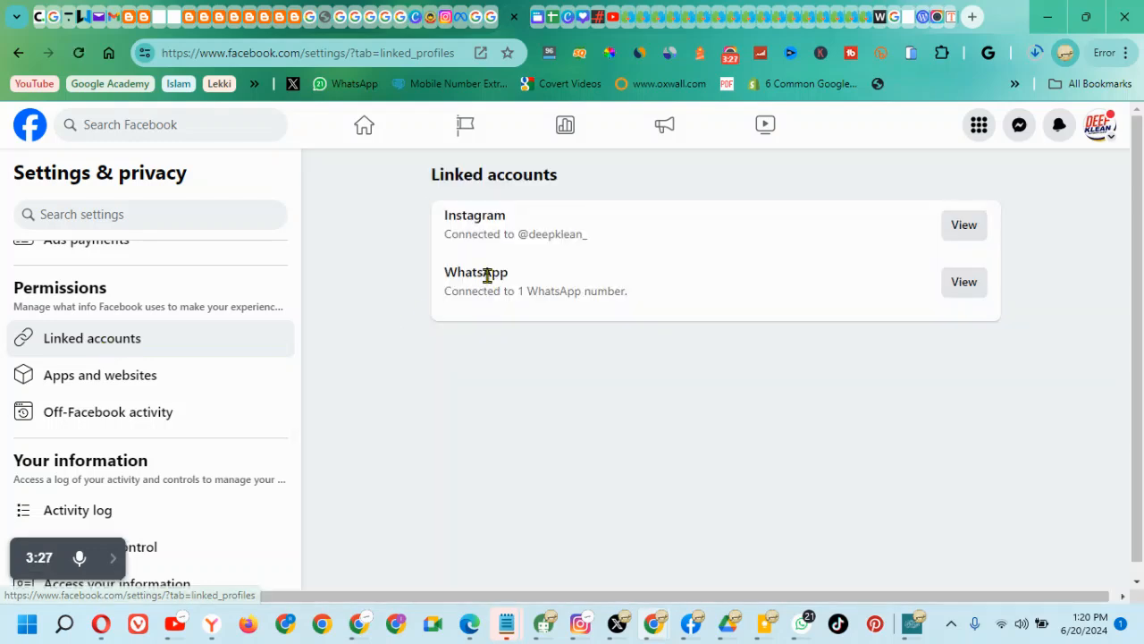
# - View the details of the Instagram account connected to the DeepKlean Page
pyautogui.moveTo(447, 214)
pyautogui.mouseDown()
pyautogui.moveTo(616, 242)
pyautogui.moveTo(445, 223)
pyautogui.mouseUp()
pyautogui.click(616, 242)
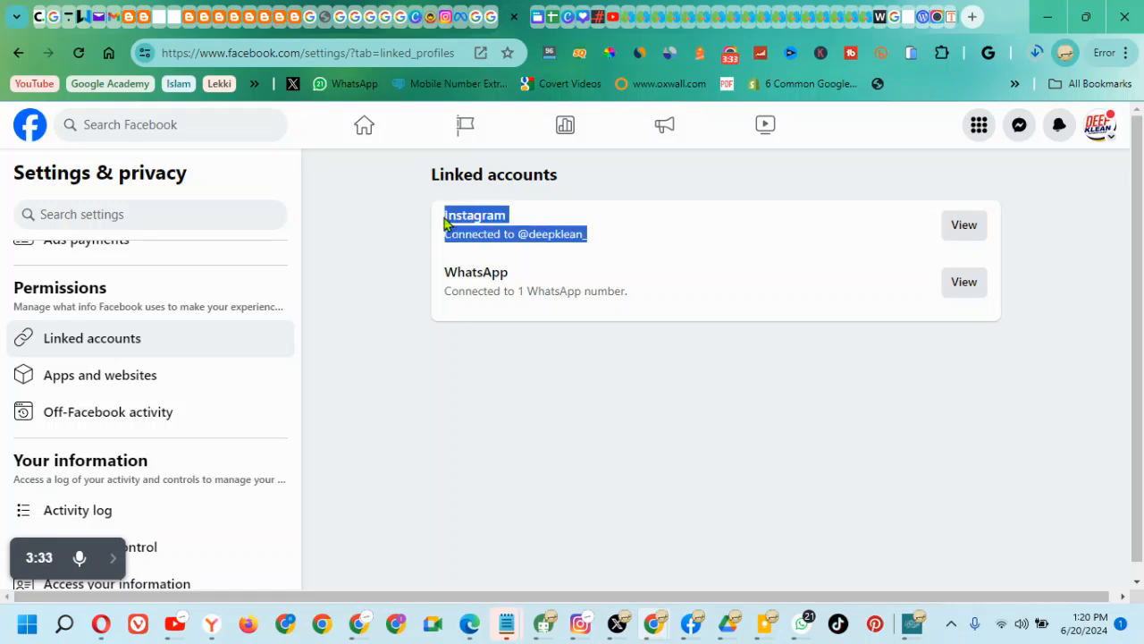
pyautogui.click(964, 229)
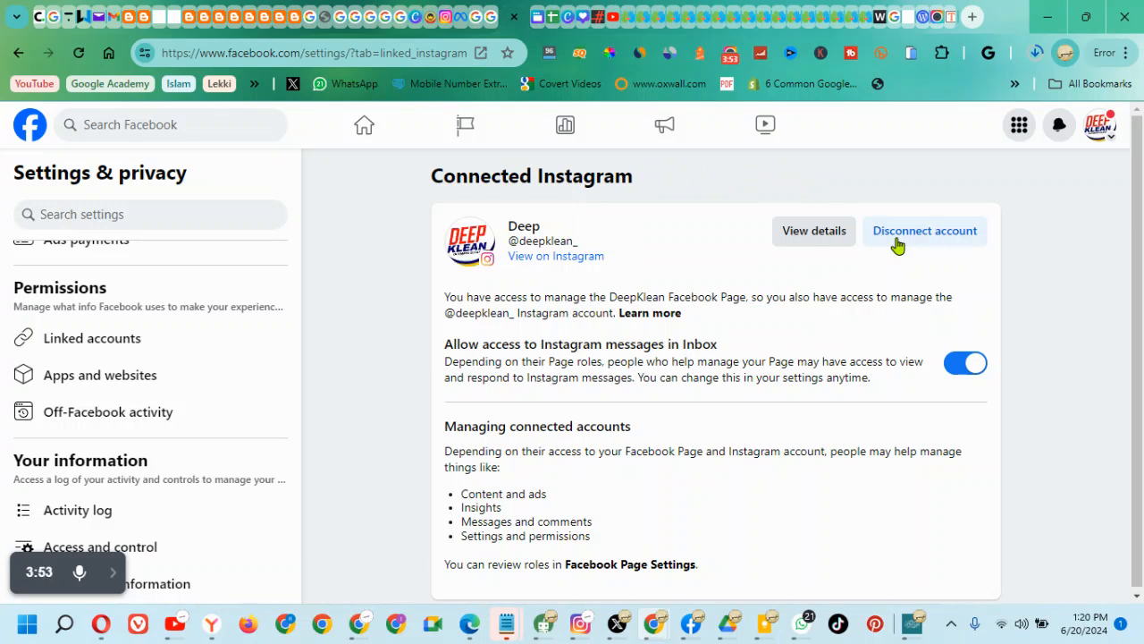
pyautogui.scroll(-5, 296, 424)
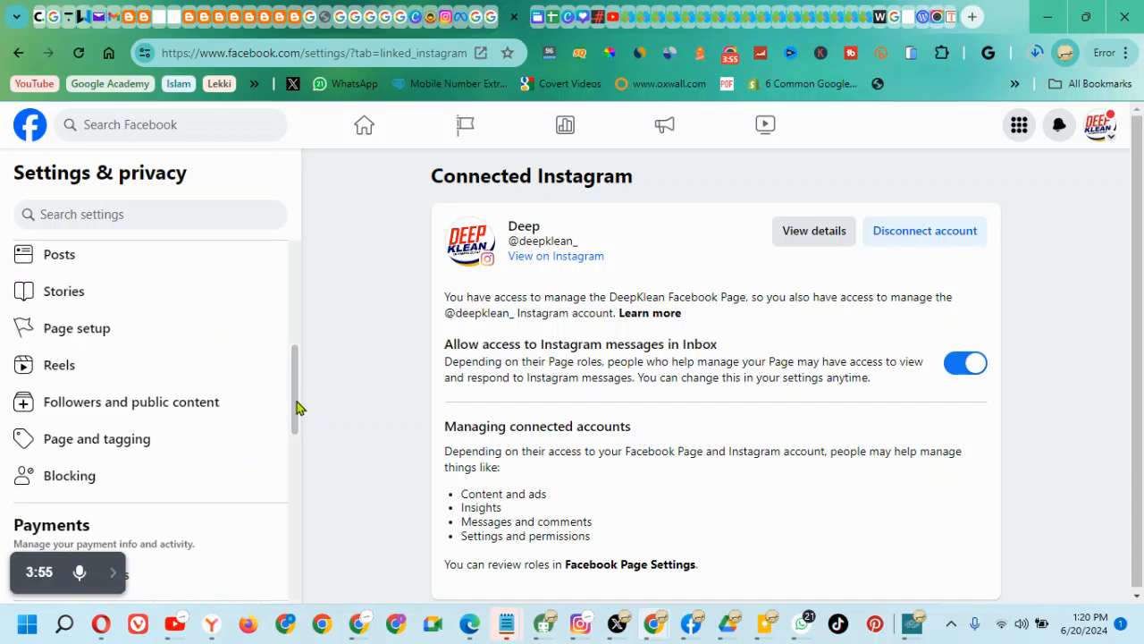
pyautogui.moveTo(299, 417); pyautogui.dragTo(298, 281)
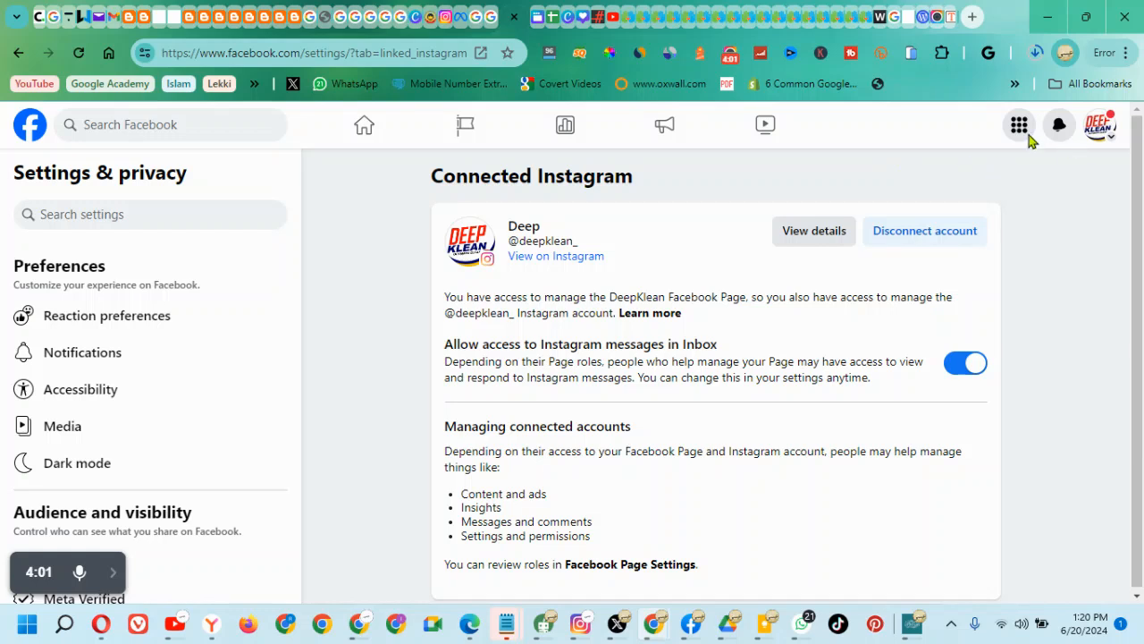
# - Go back from the connected Instagram settings to the Myviralsocial Page and dismiss the browser notification
pyautogui.click(18, 53)
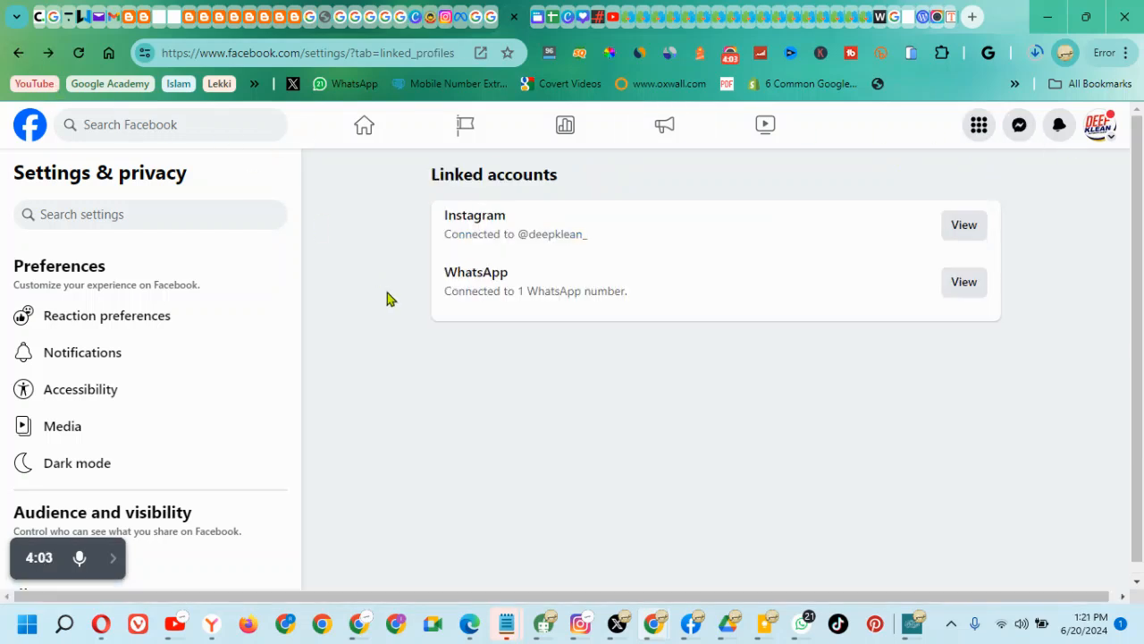
pyautogui.click(18, 53)
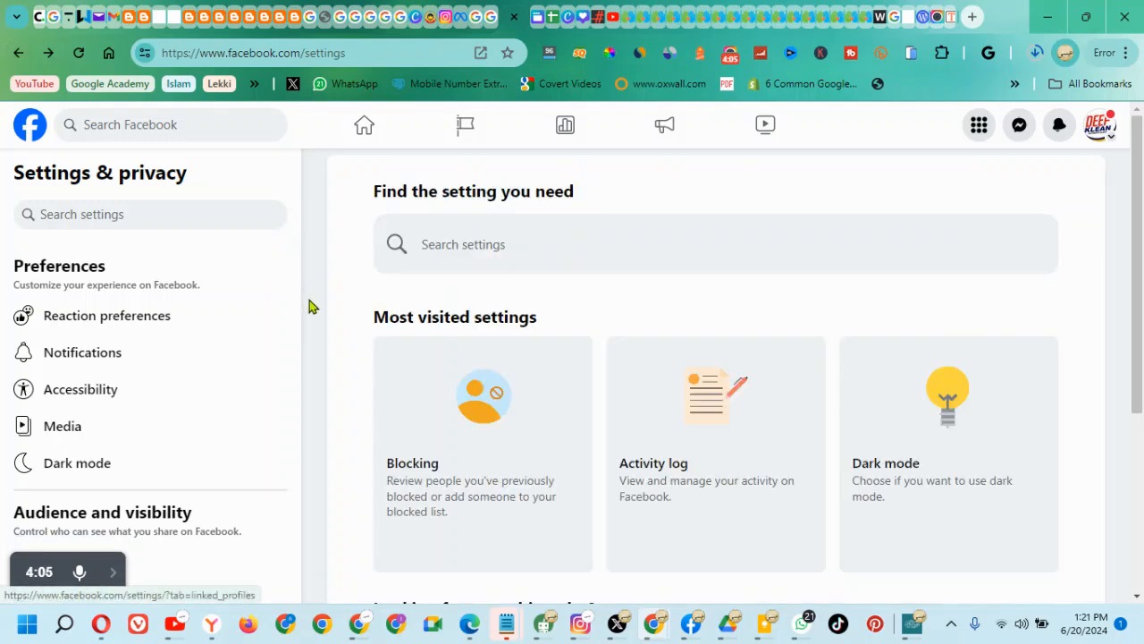
pyautogui.click(19, 55)
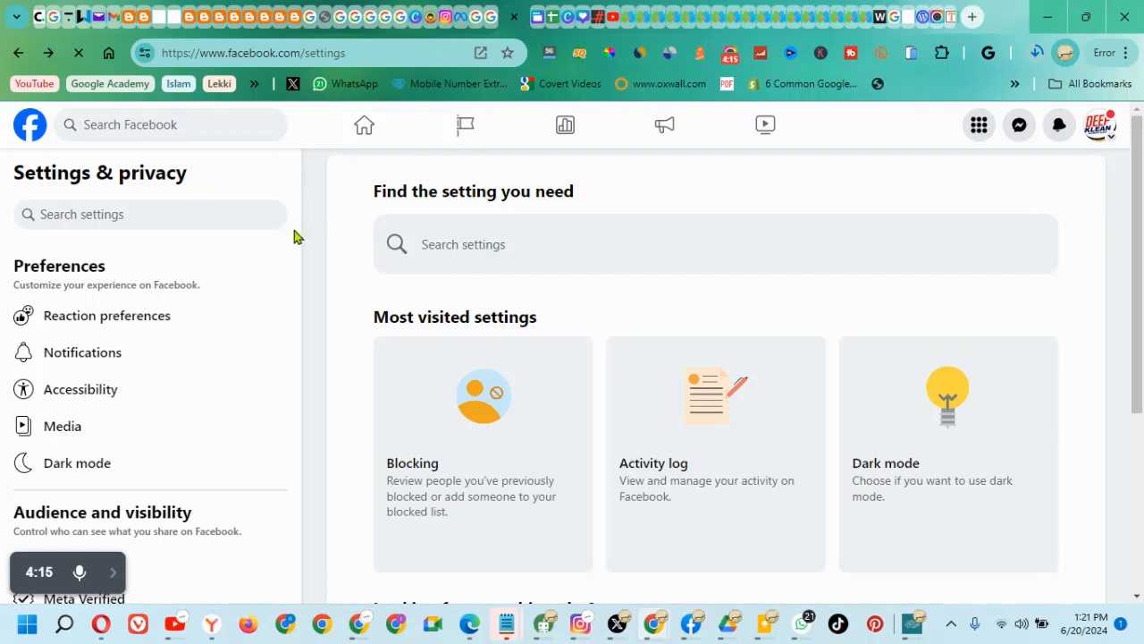
pyautogui.click(17, 55)
pyautogui.rightClick(17, 56)
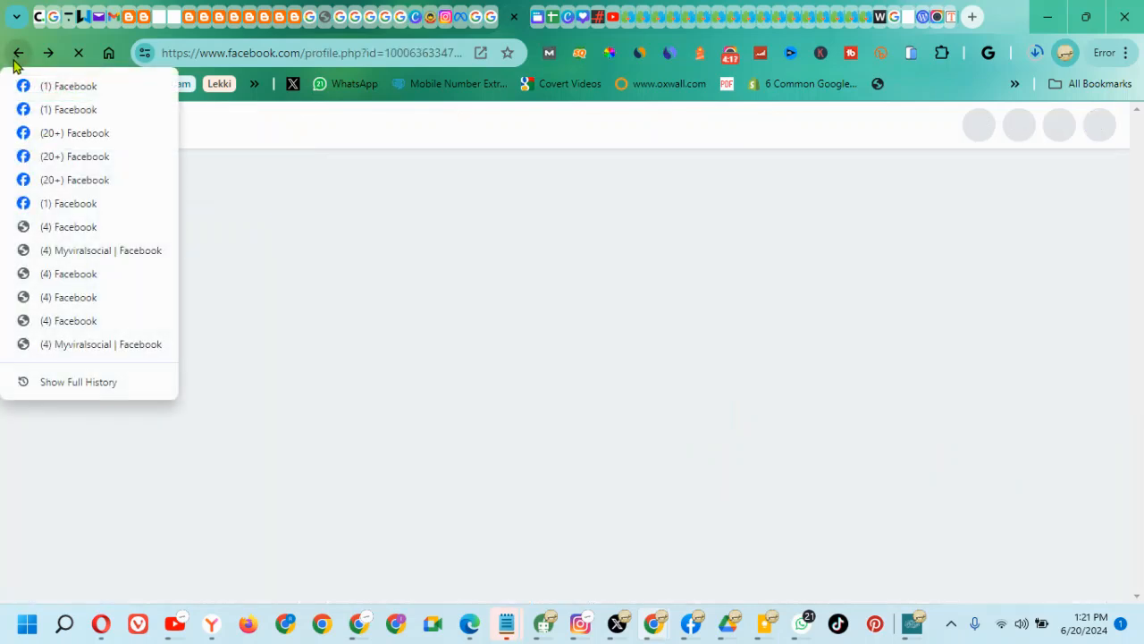
pyautogui.click(605, 369)
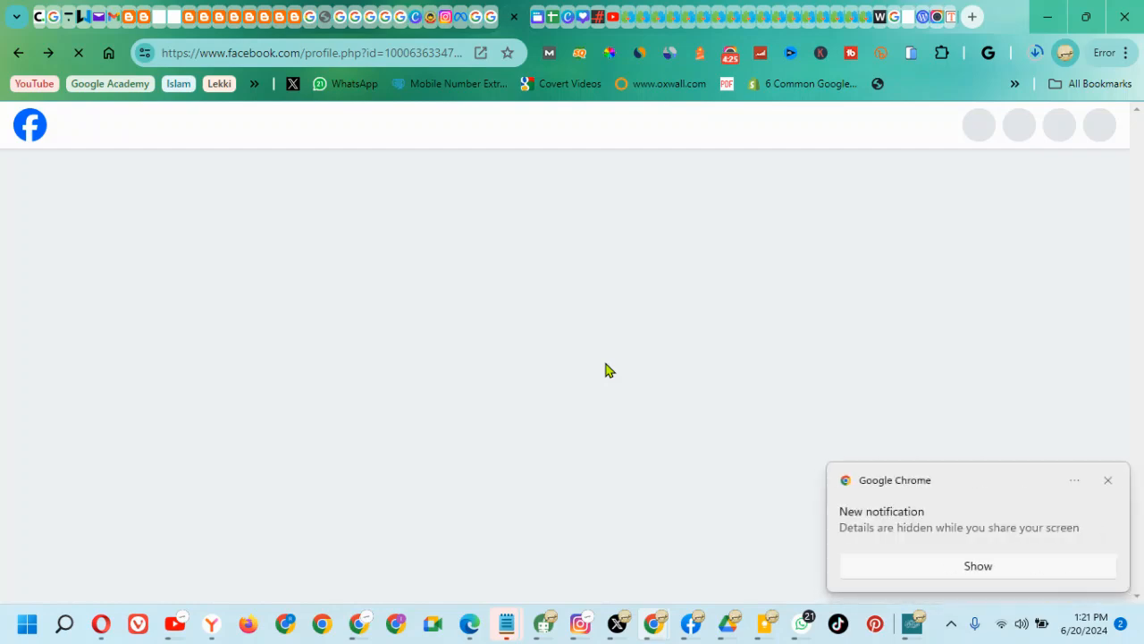
pyautogui.click(1107, 483)
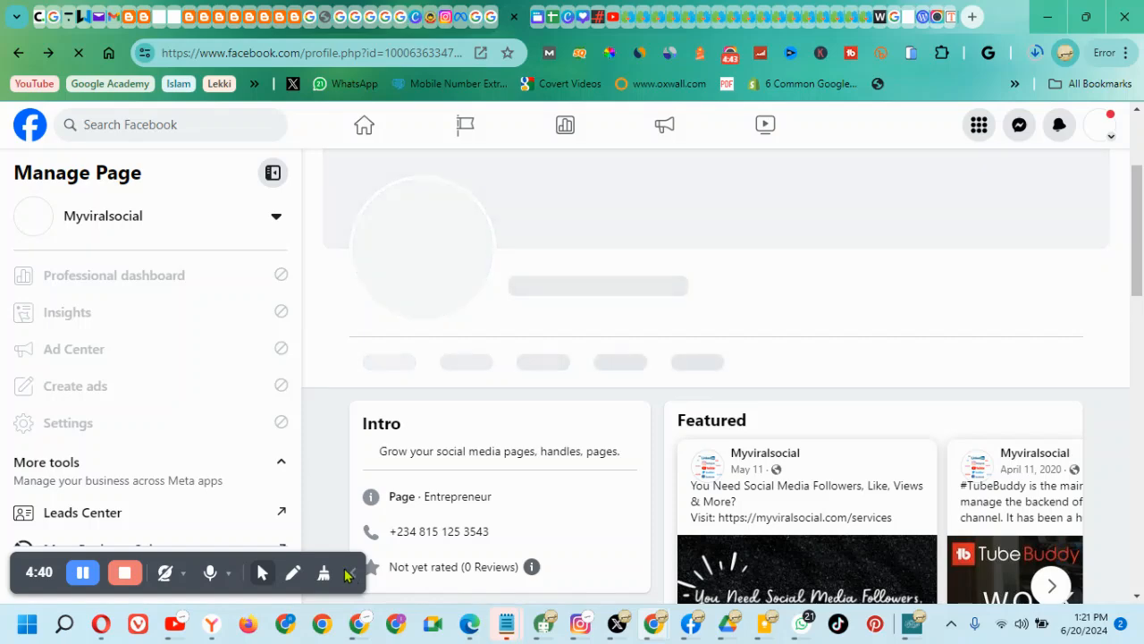
pyautogui.click(347, 574)
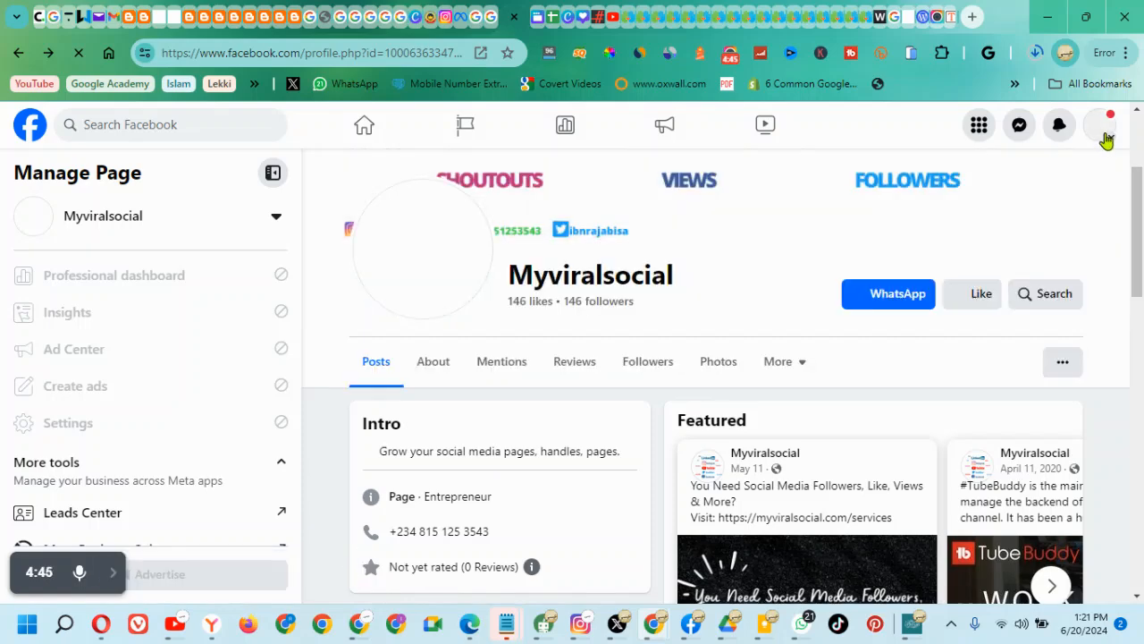
# - Try to load the account menu and the Page switcher on the Myviralsocial Page
pyautogui.click(1104, 130)
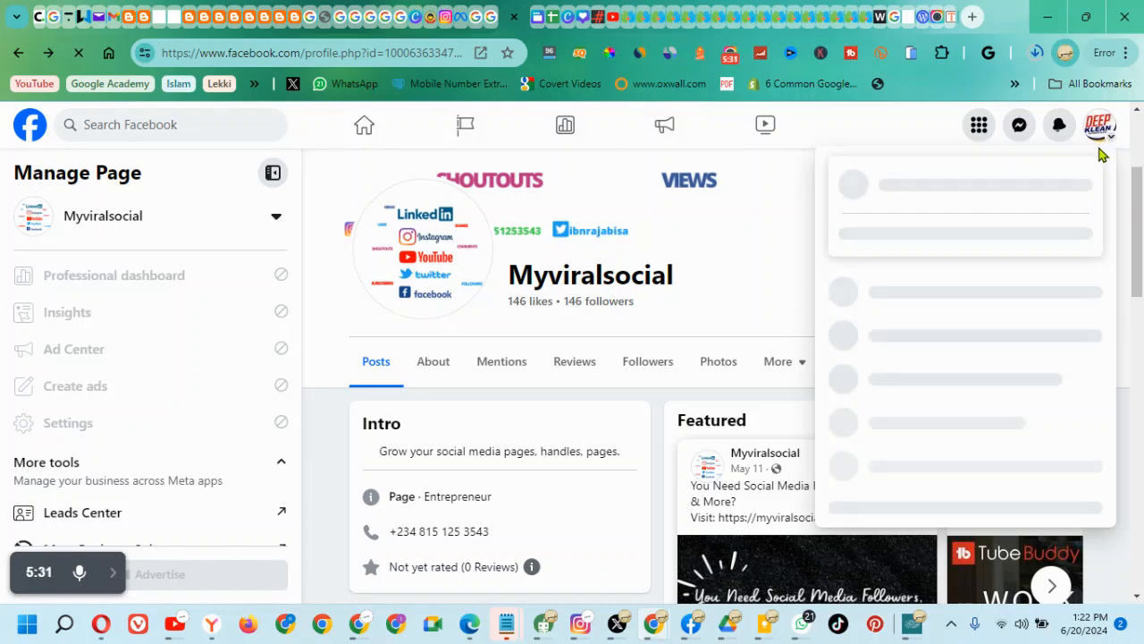
pyautogui.click(274, 219)
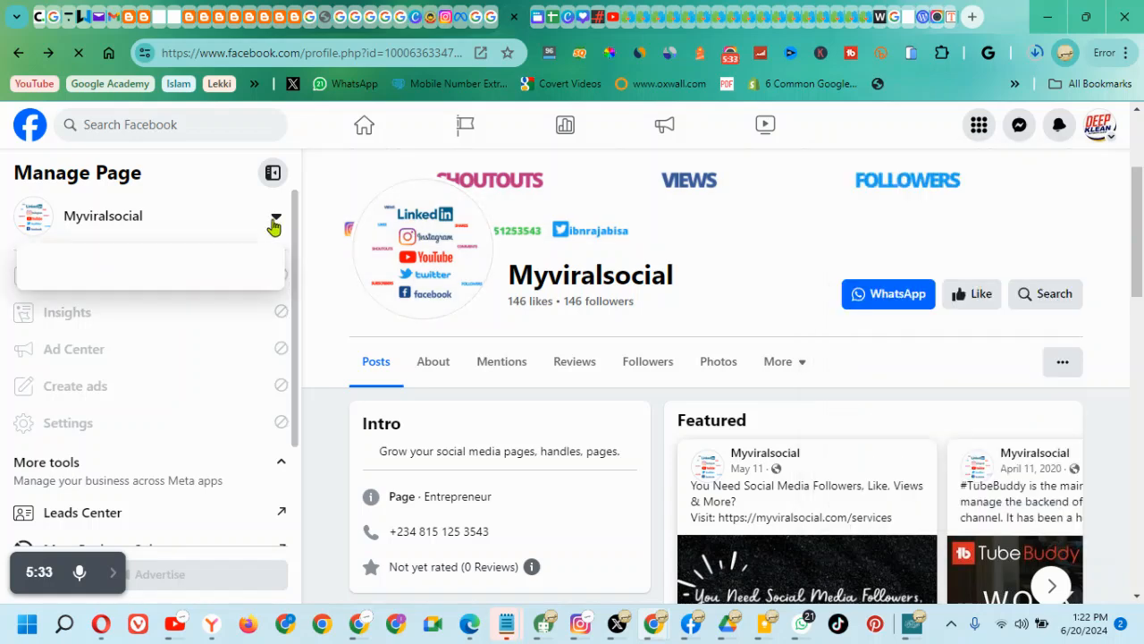
pyautogui.click(1099, 131)
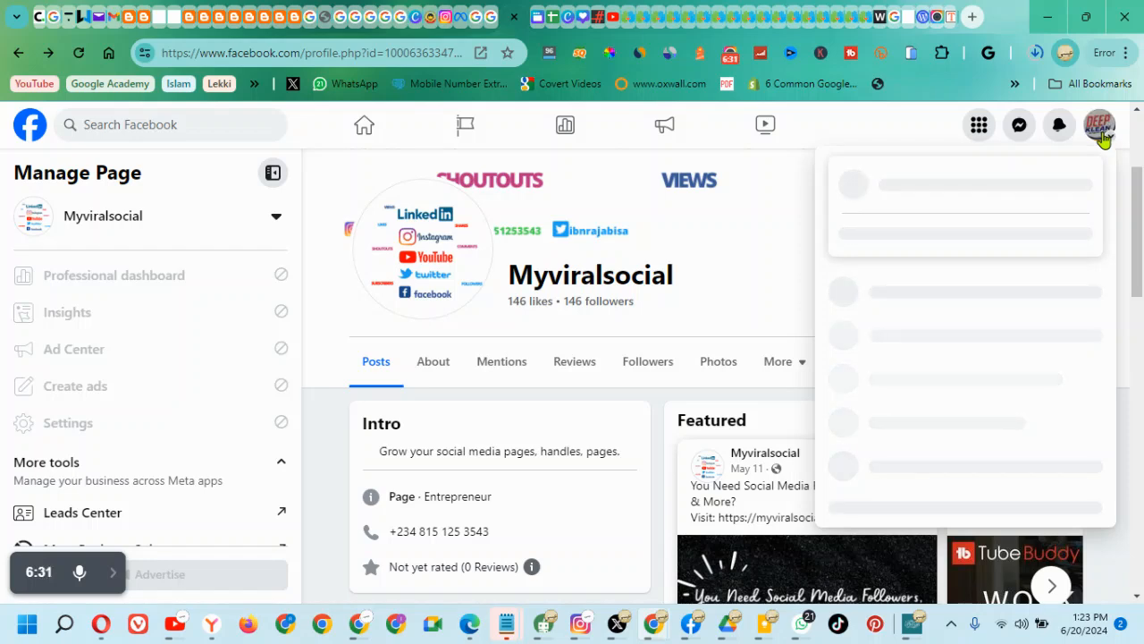
pyautogui.click(1101, 127)
pyautogui.click(1101, 127)
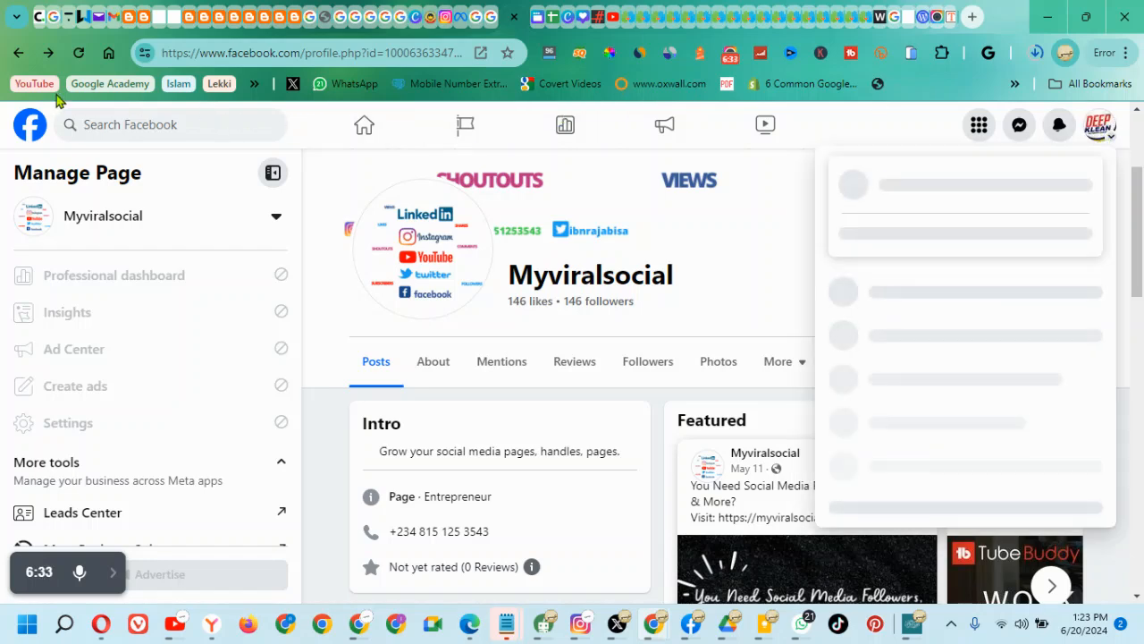
# - Reload the Myviralsocial Page and go to the DeepKlean profile through the account menu
pyautogui.click(79, 53)
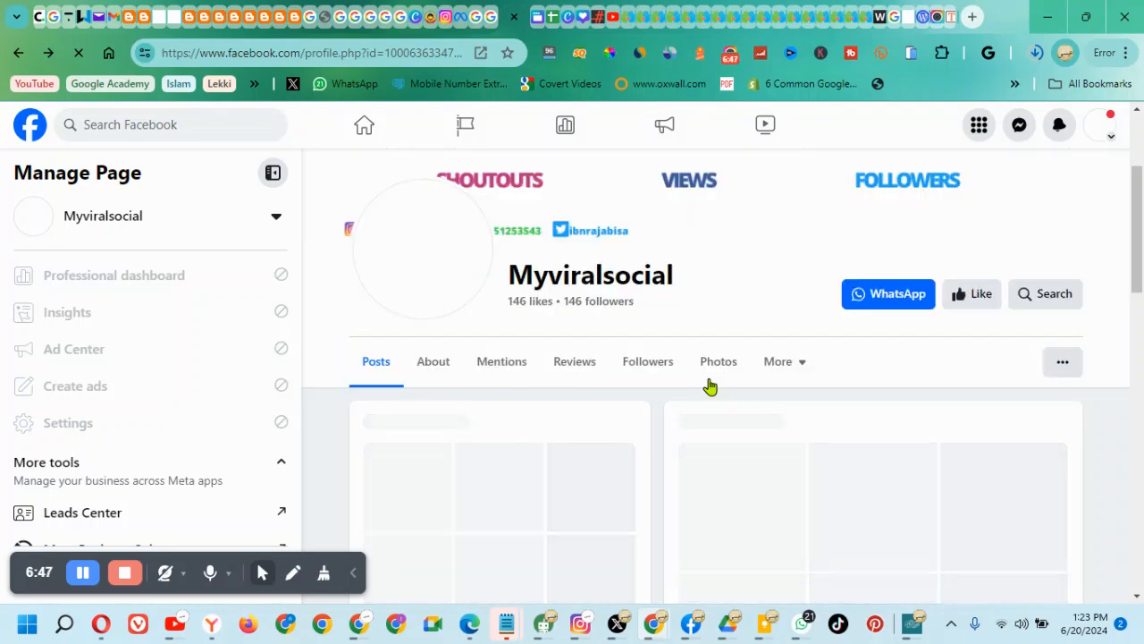
pyautogui.click(1100, 126)
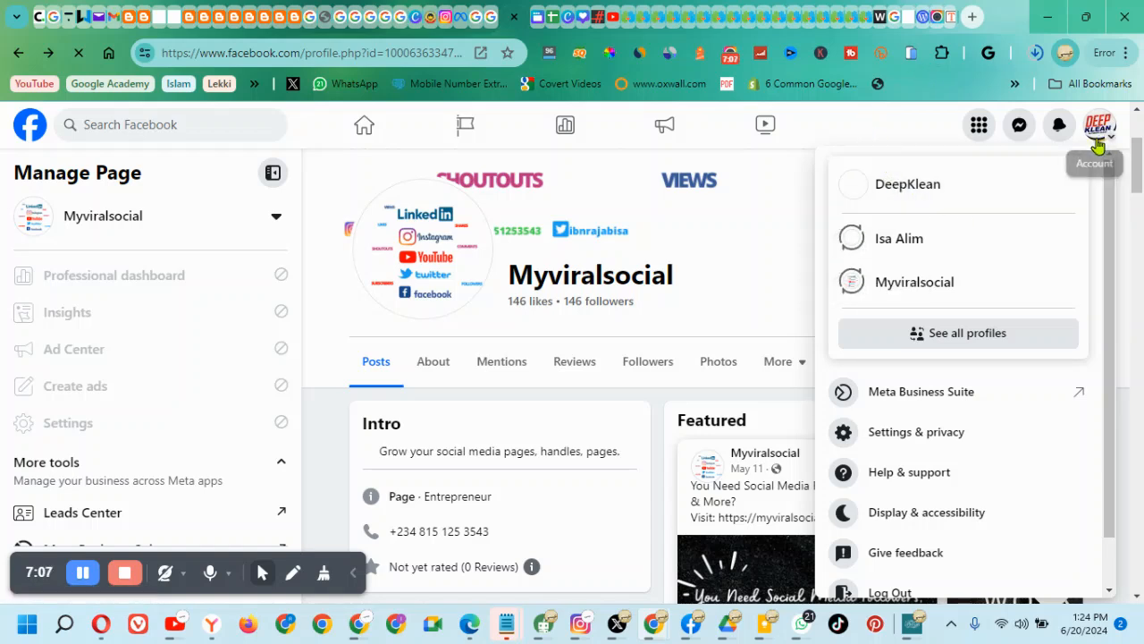
pyautogui.click(945, 184)
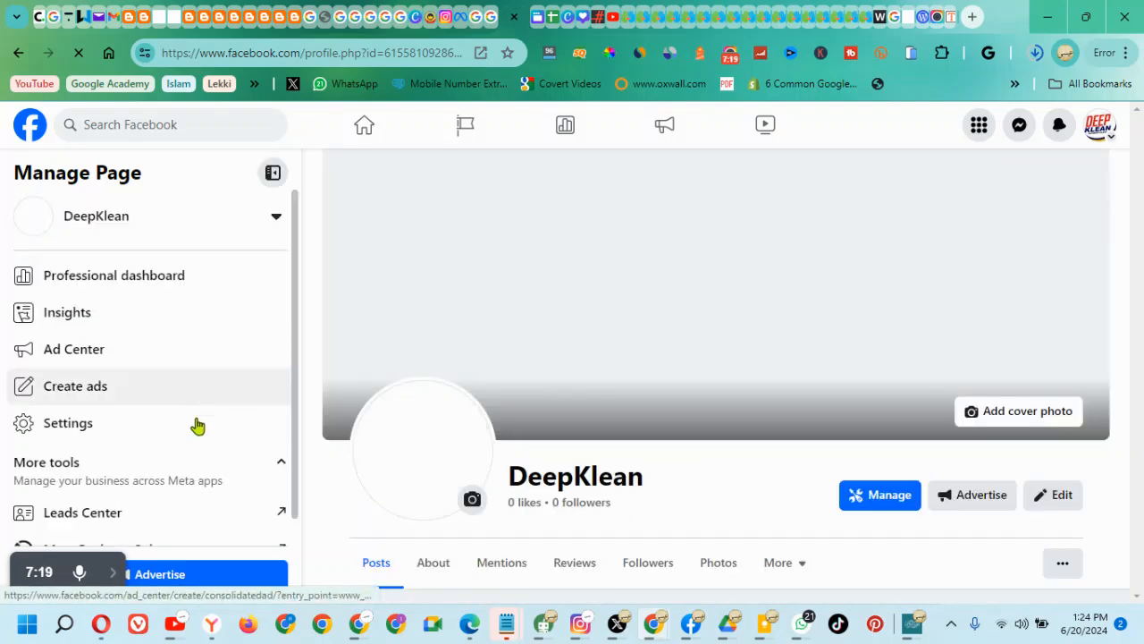
# - Open Meta Business Suite for the DeepKlean Page and view its linked Instagram and Facebook profiles
pyautogui.scroll(-1, 147, 443)
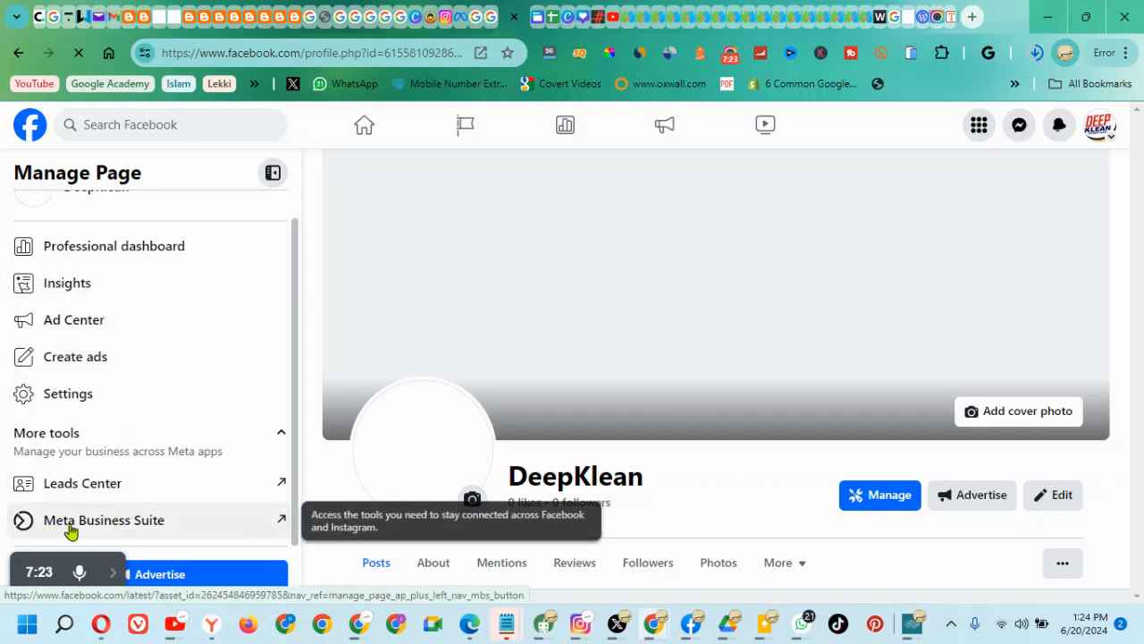
pyautogui.click(112, 529)
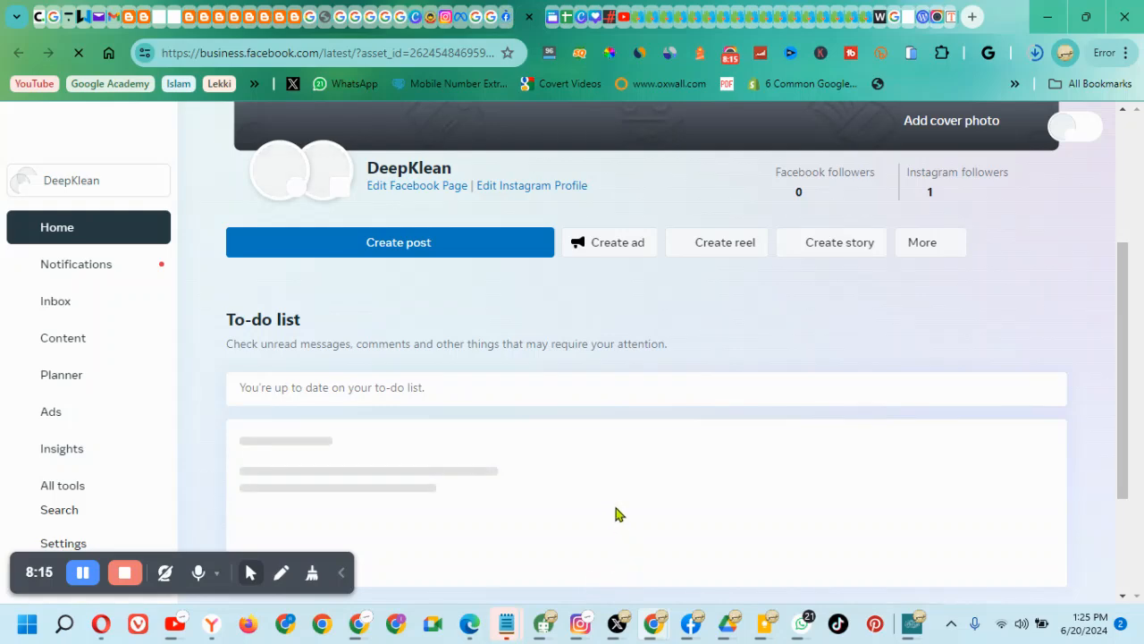
pyautogui.click(340, 573)
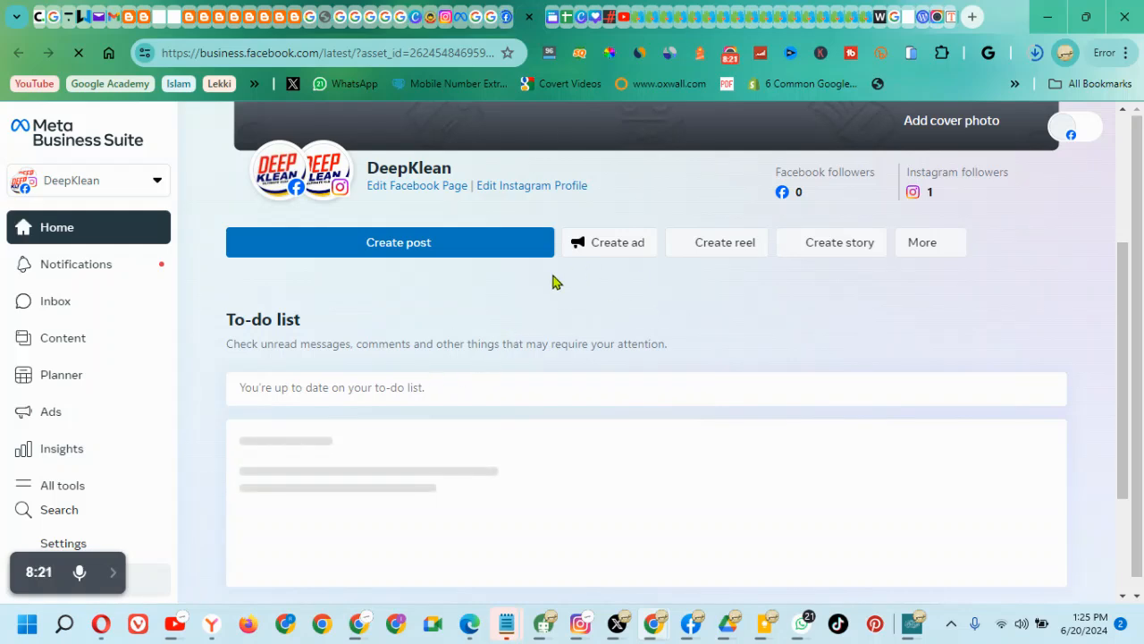
pyautogui.moveTo(340, 195)
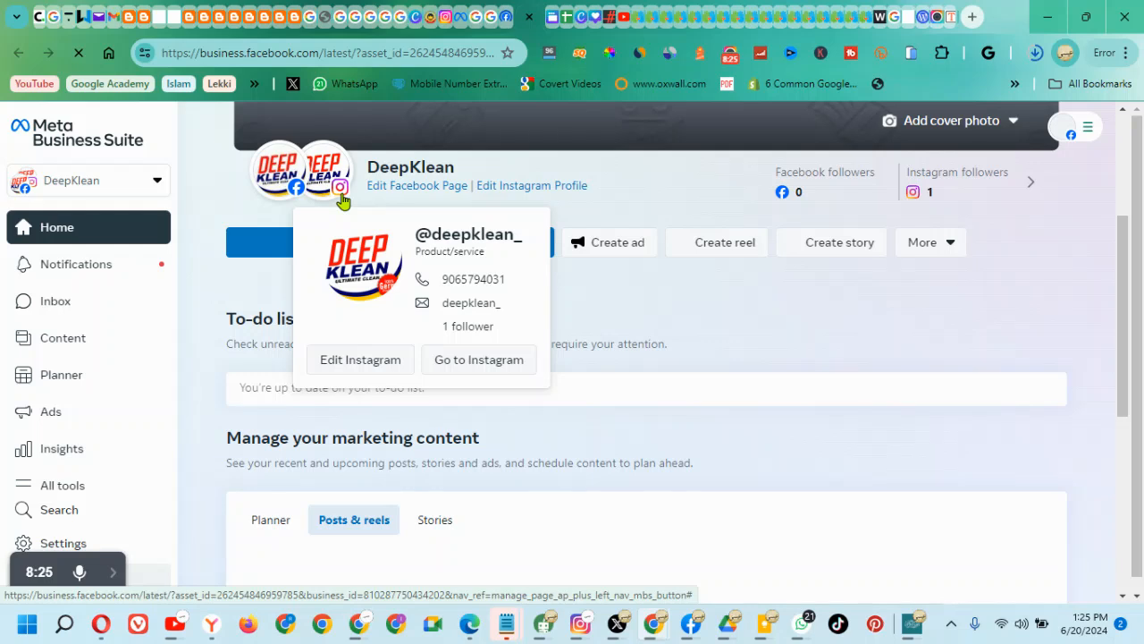
pyautogui.moveTo(299, 192)
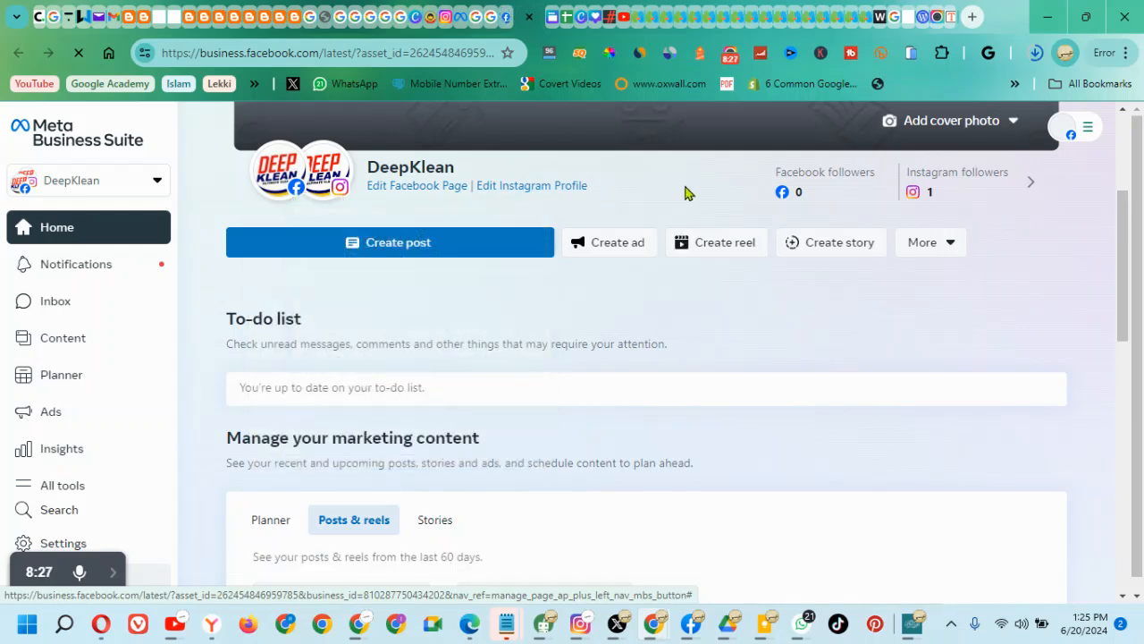
# - Start creating a new post for DeepKlean and dismiss the site's notification request
pyautogui.click(454, 253)
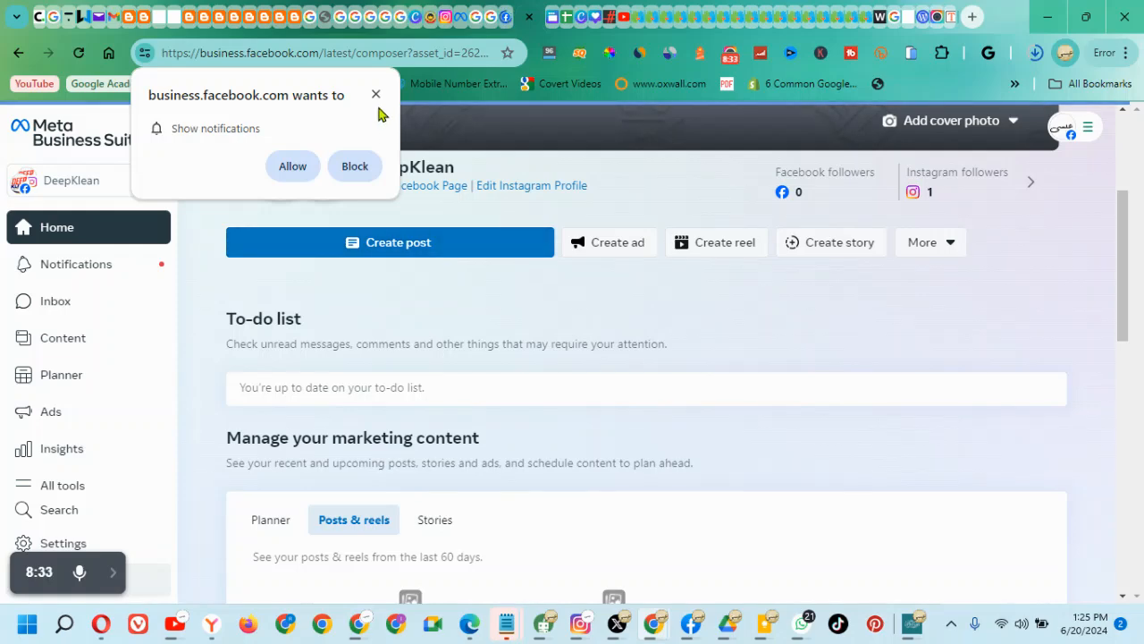
pyautogui.click(377, 97)
pyautogui.click(419, 242)
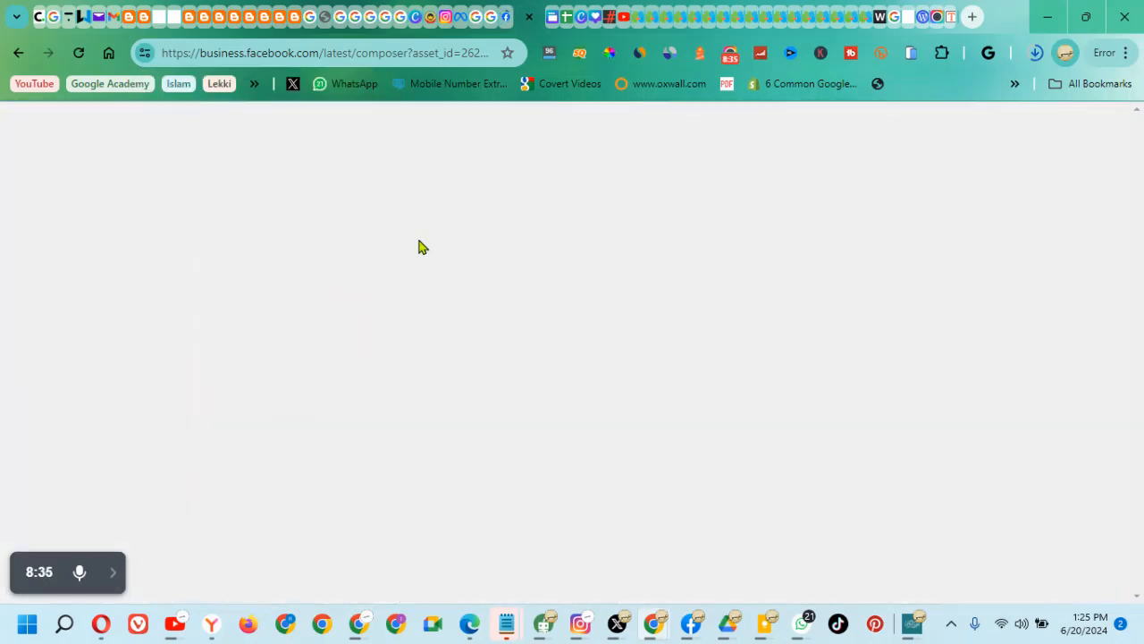
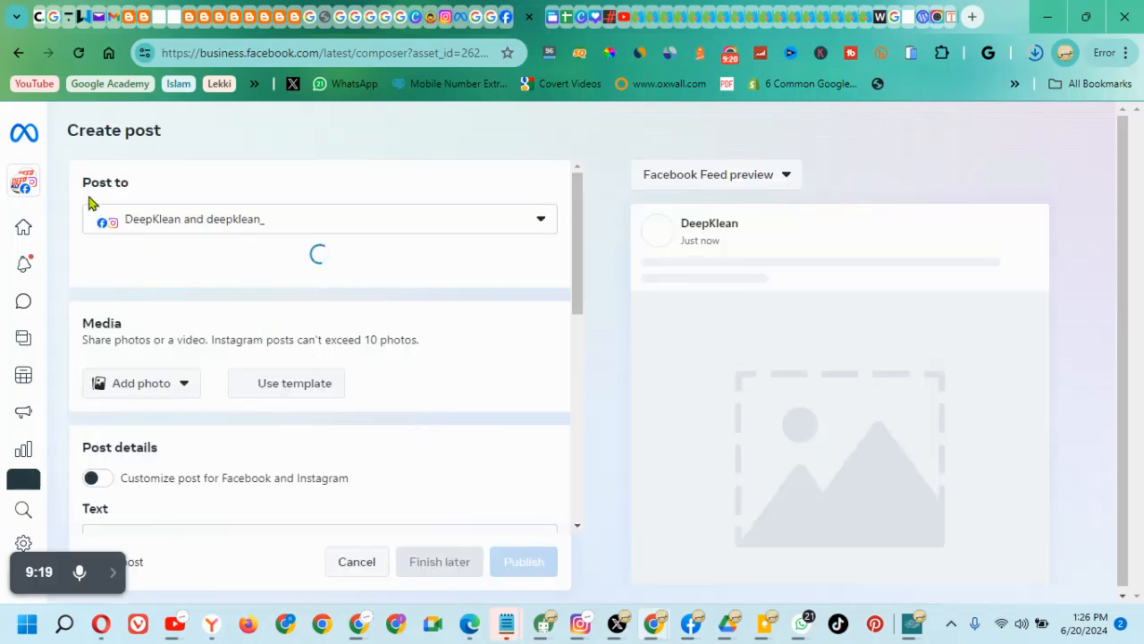
# - Check which Facebook and Instagram accounts the new post goes to, closing the loading dialog
pyautogui.click(195, 223)
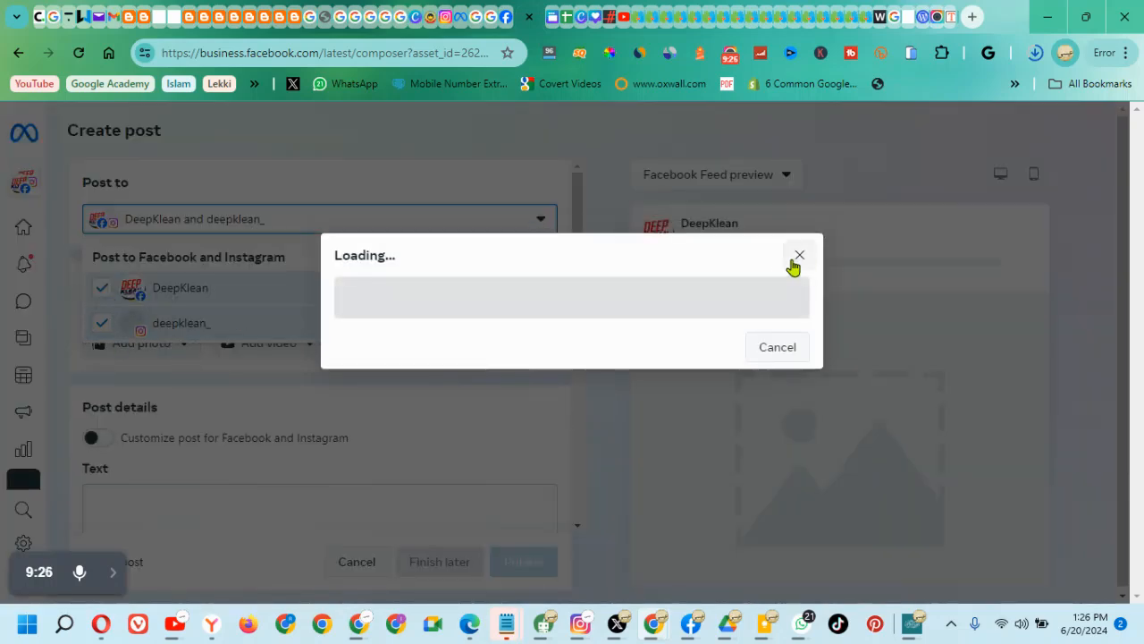
pyautogui.click(799, 256)
pyautogui.click(284, 233)
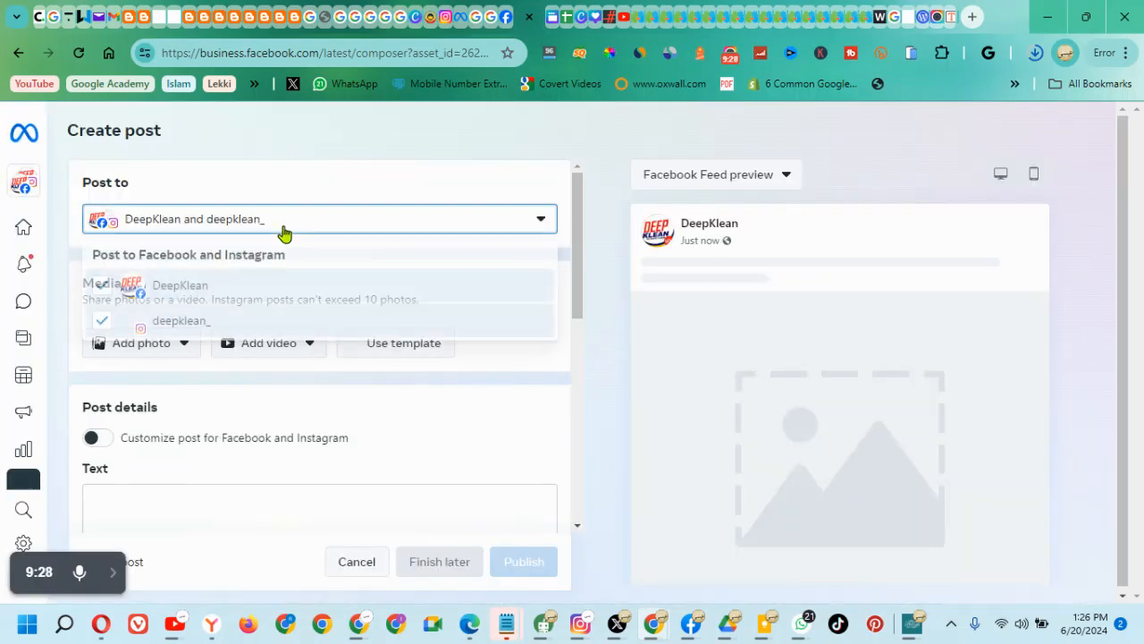
# - Toggle the Instagram and Facebook accounts off and back on one at a time, keeping both as post destinations
pyautogui.click(102, 327)
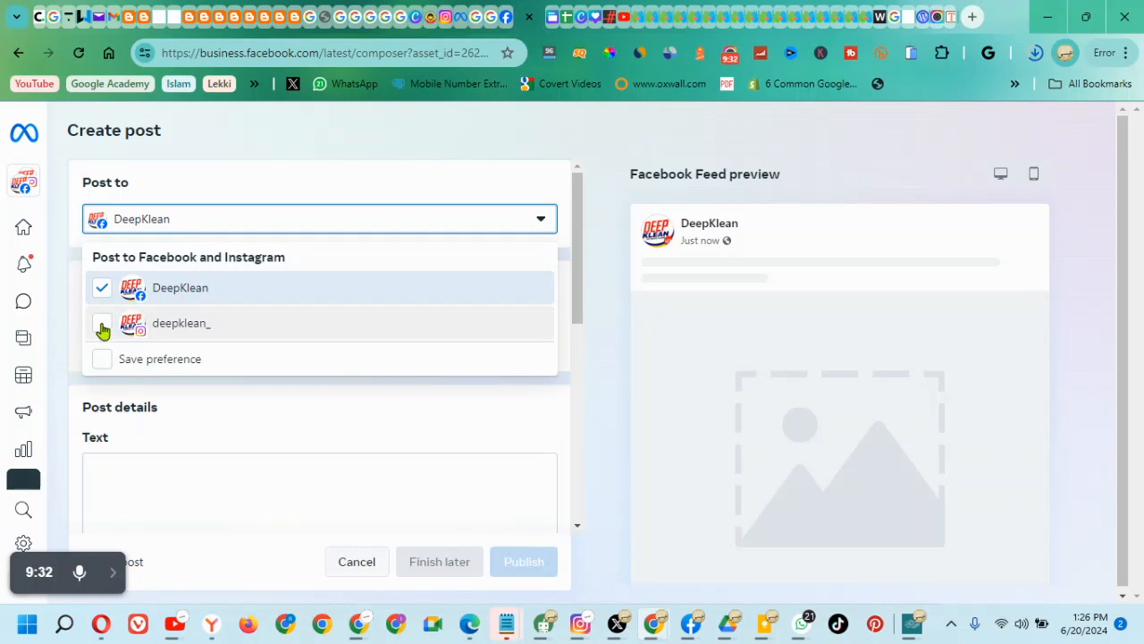
pyautogui.click(102, 329)
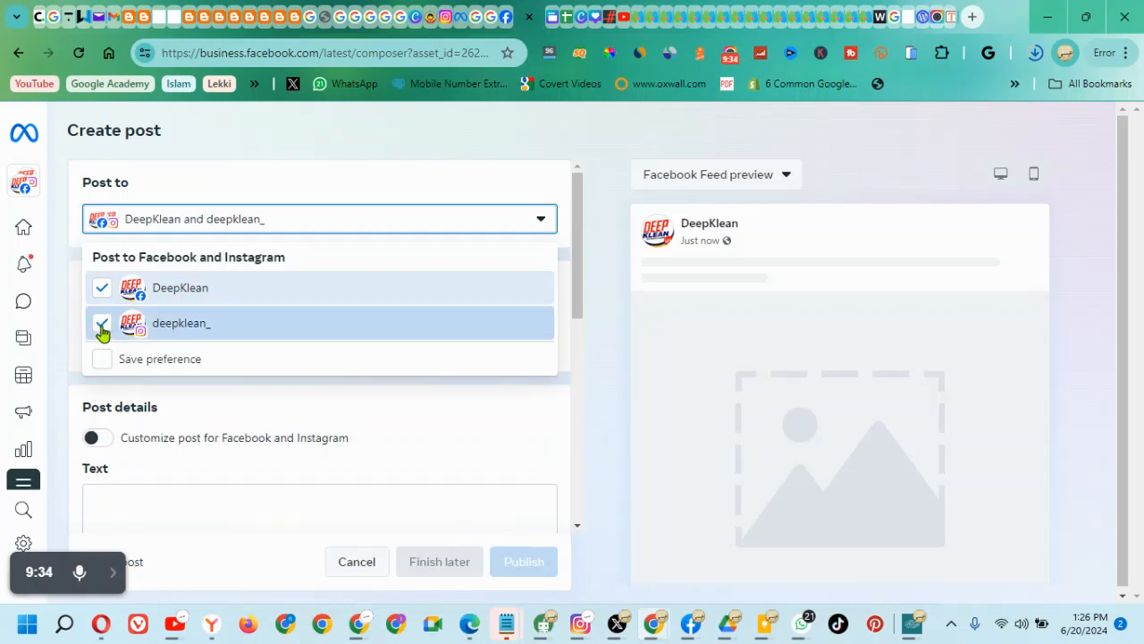
pyautogui.click(103, 289)
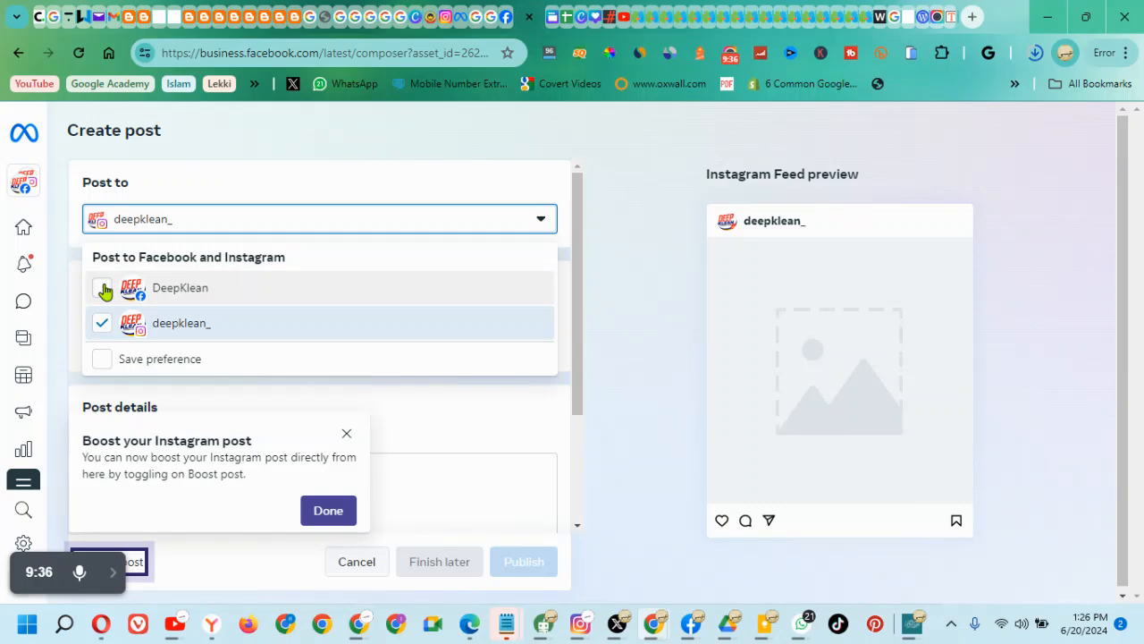
pyautogui.click(102, 288)
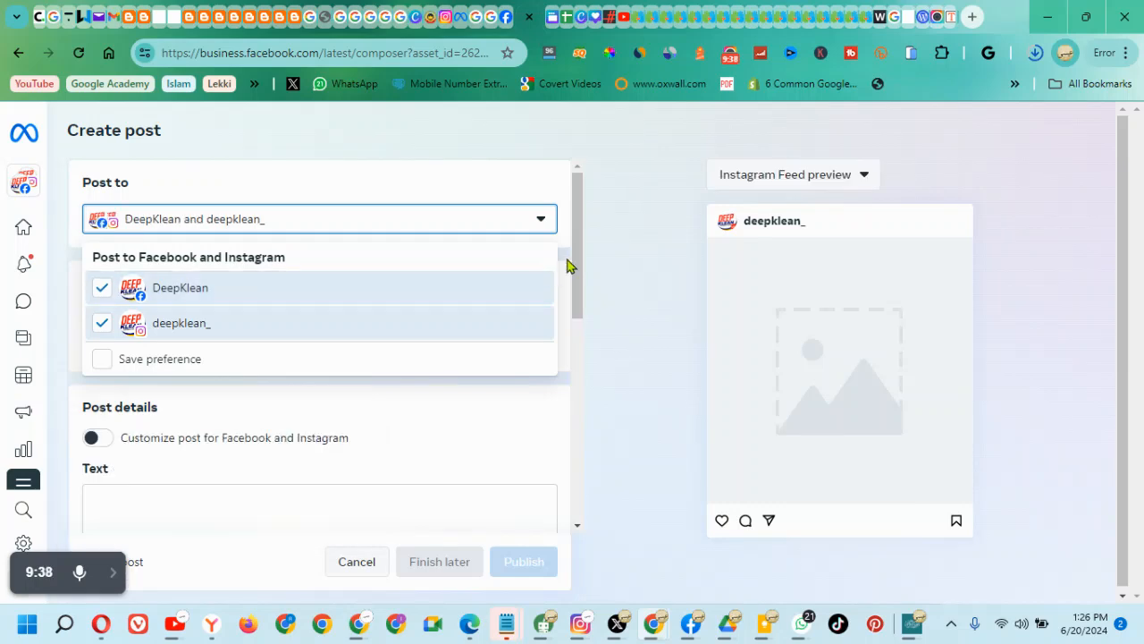
pyautogui.click(628, 240)
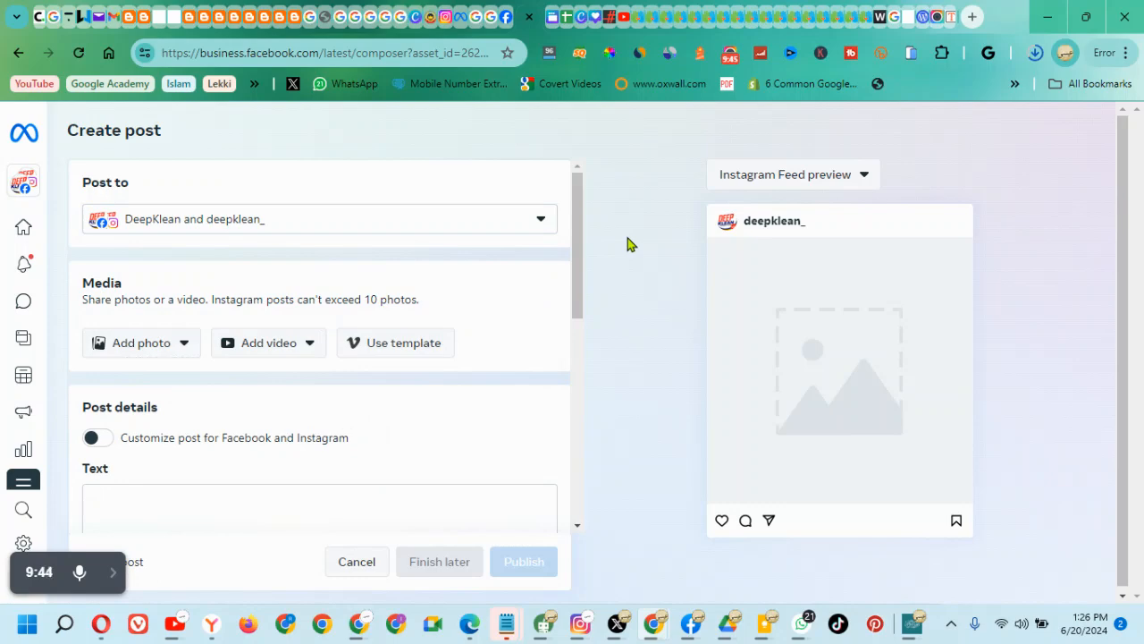
# - Look through the composer's sections, the Instagram photo limit and the options for adding photos and videos
pyautogui.moveTo(580, 240); pyautogui.dragTo(575, 504)
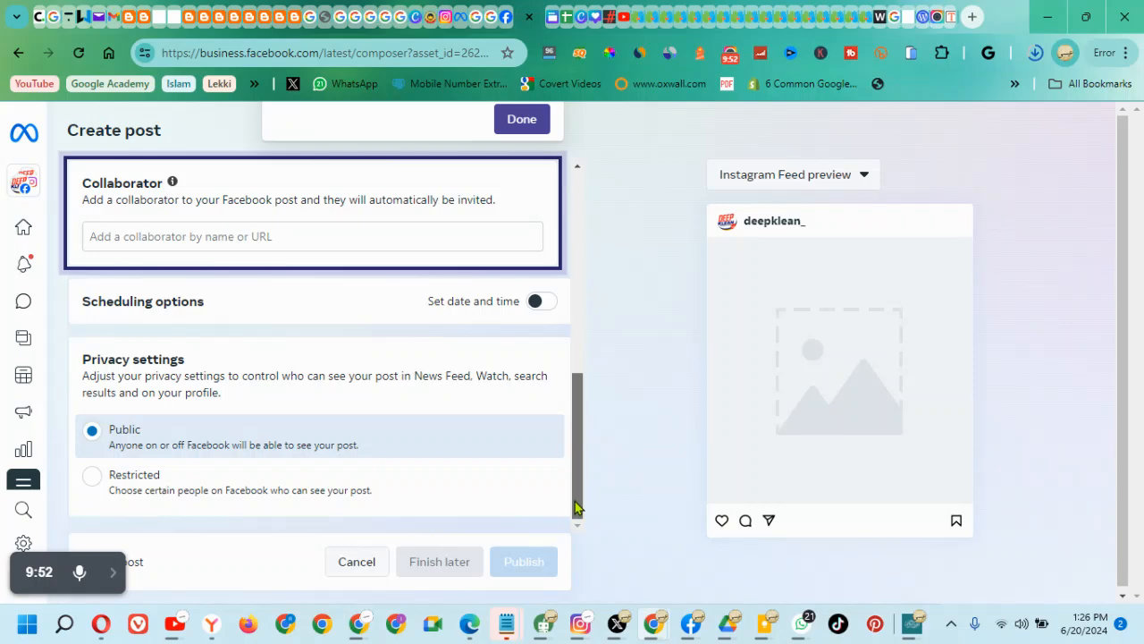
pyautogui.moveTo(575, 501); pyautogui.dragTo(592, 191)
pyautogui.scroll(-1, 404, 259)
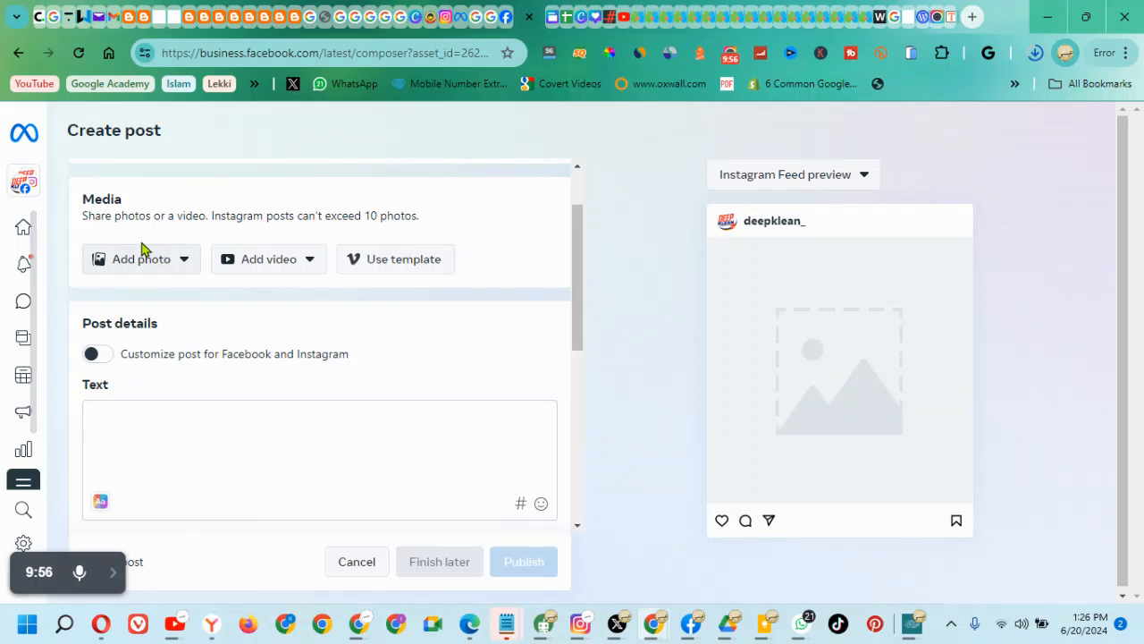
pyautogui.moveTo(82, 197); pyautogui.dragTo(120, 230)
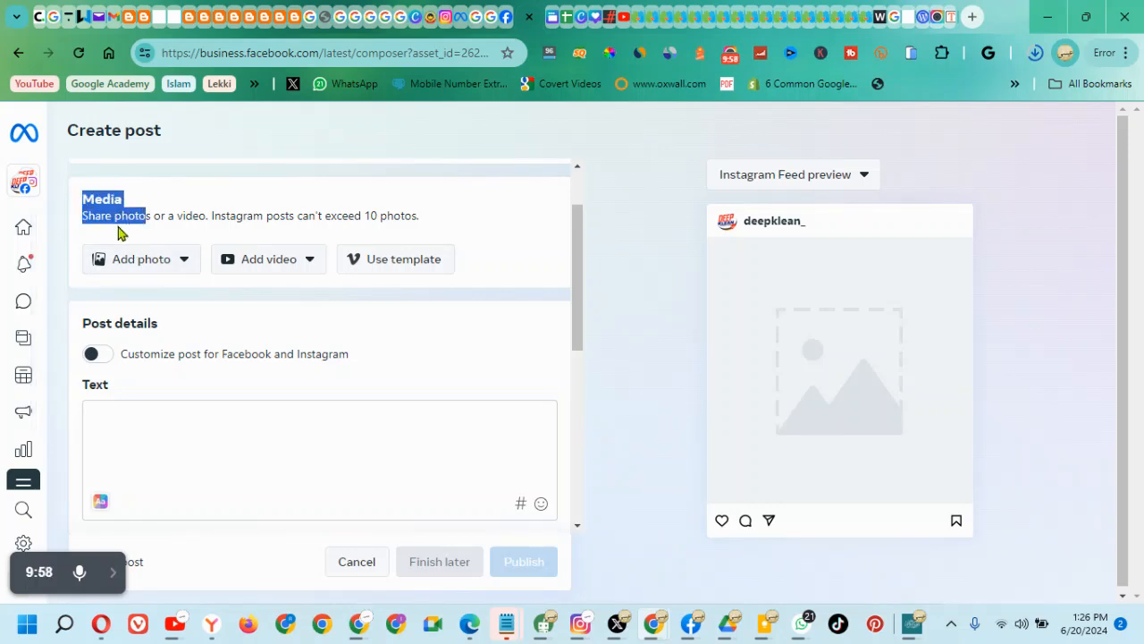
pyautogui.click(122, 230)
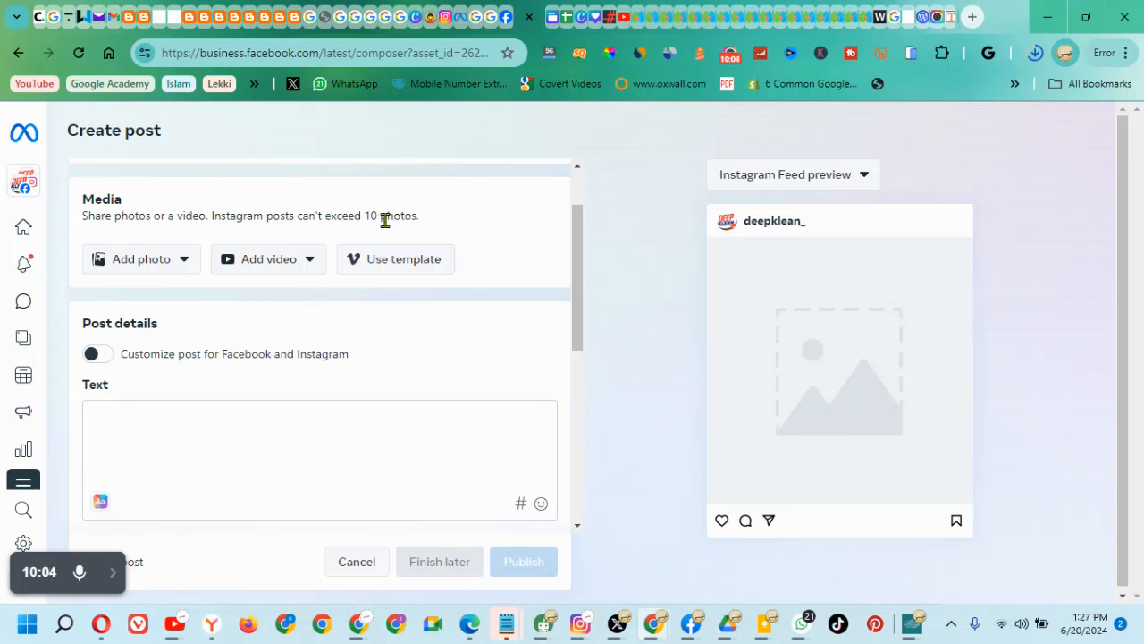
pyautogui.moveTo(365, 215); pyautogui.dragTo(299, 221)
pyautogui.click(157, 259)
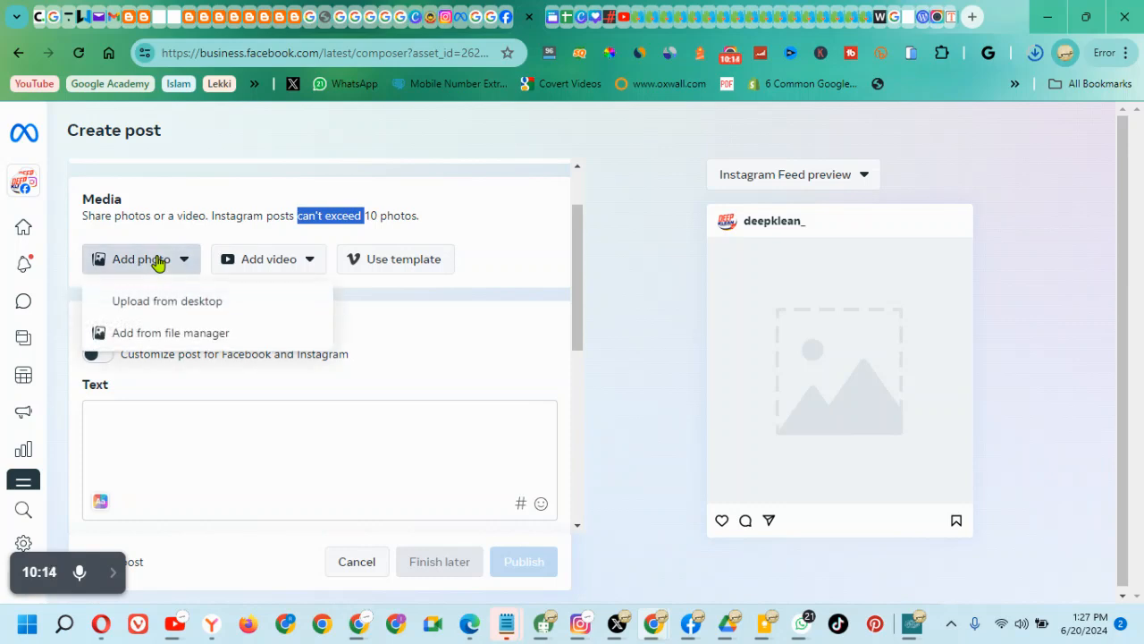
pyautogui.click(277, 259)
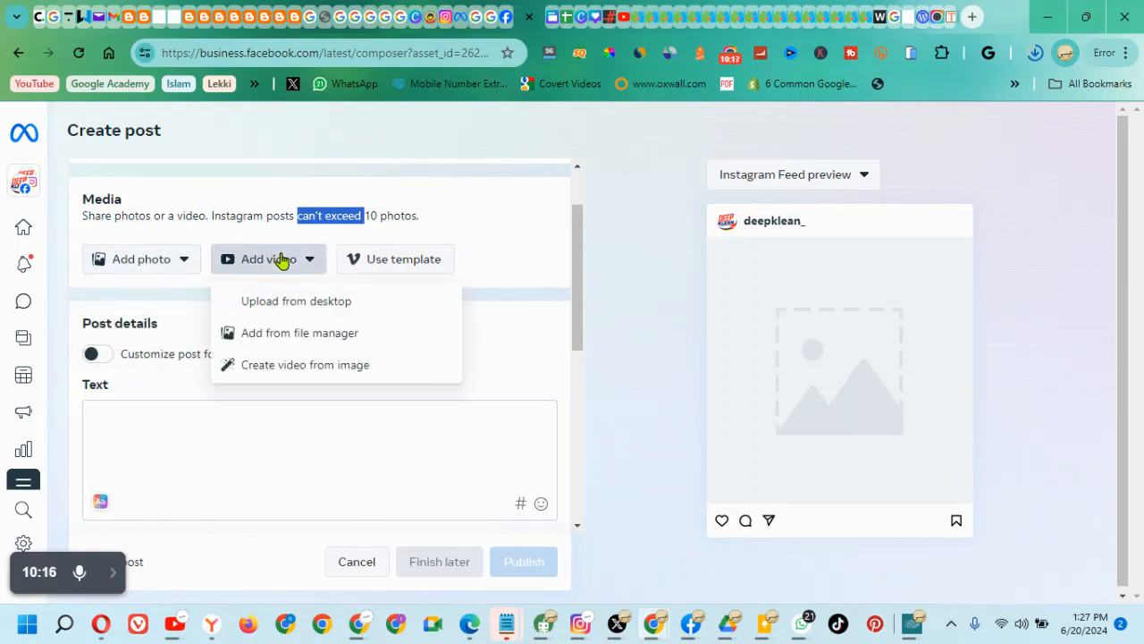
# - Upload the image "Every accomplishment starts with the decision to try." from the computer's W folder to the post
pyautogui.click(166, 261)
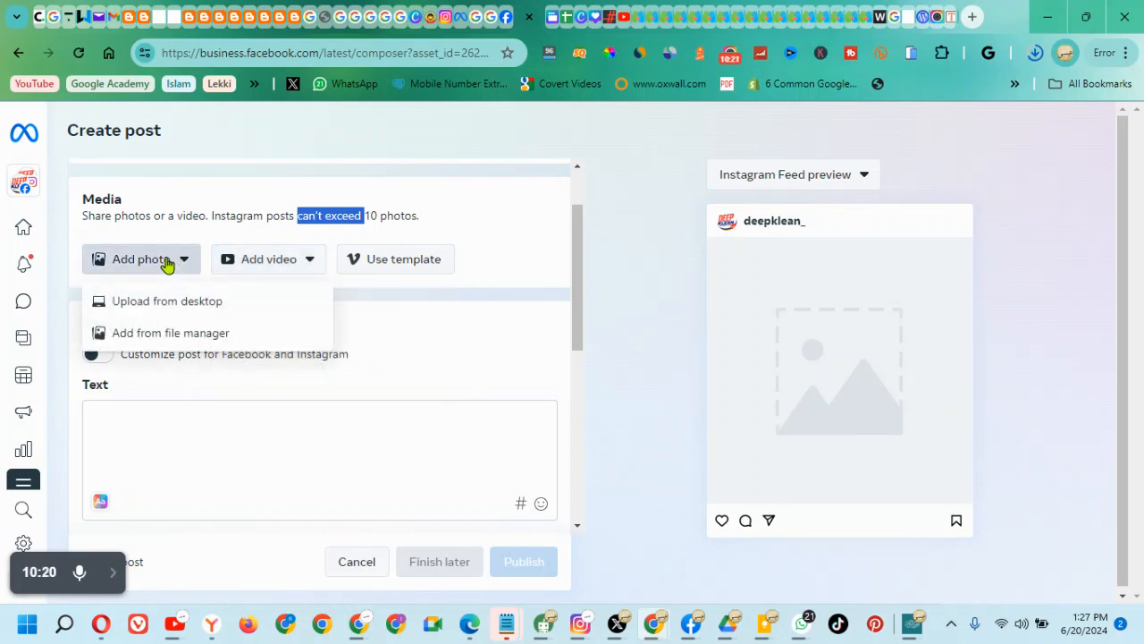
pyautogui.click(170, 303)
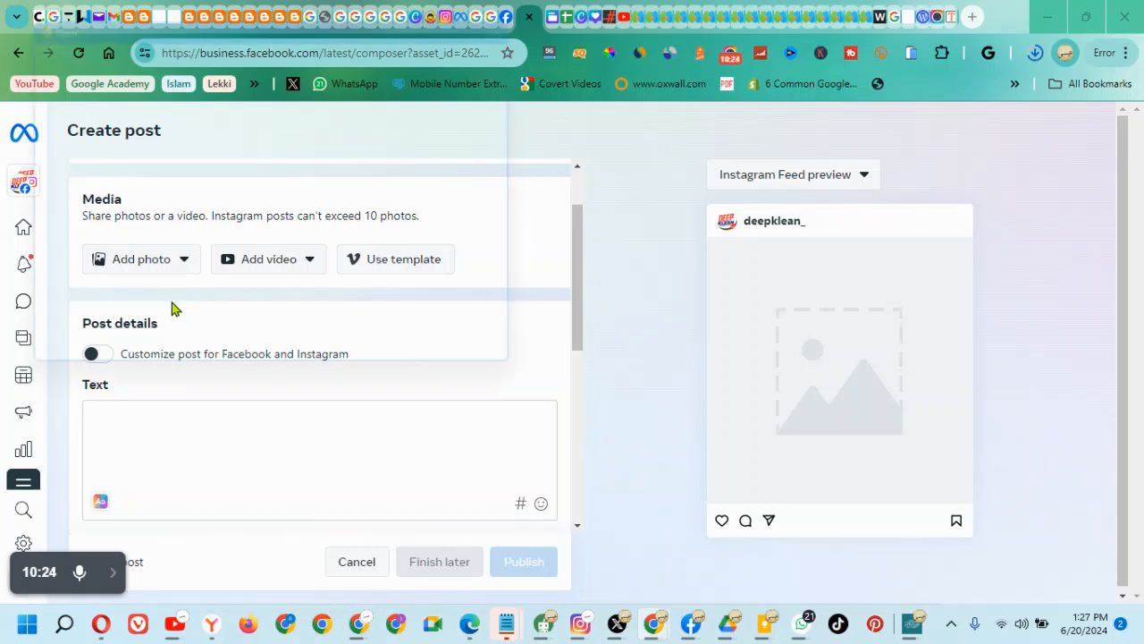
pyautogui.scroll(-3, 396, 237)
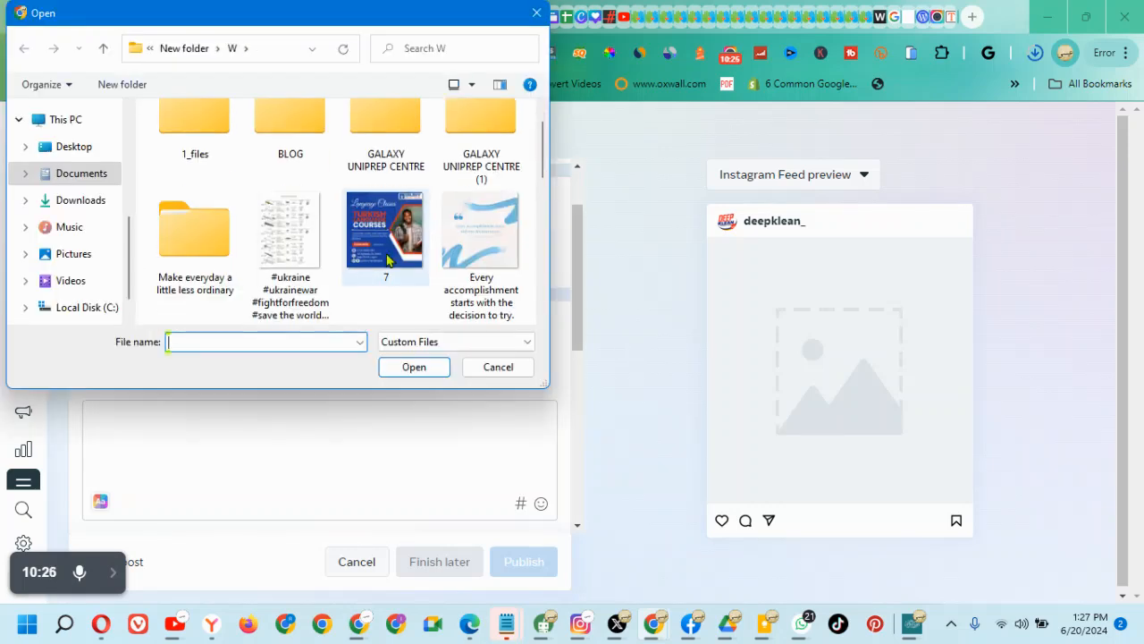
pyautogui.scroll(-3, 473, 192)
pyautogui.scroll(4, 480, 215)
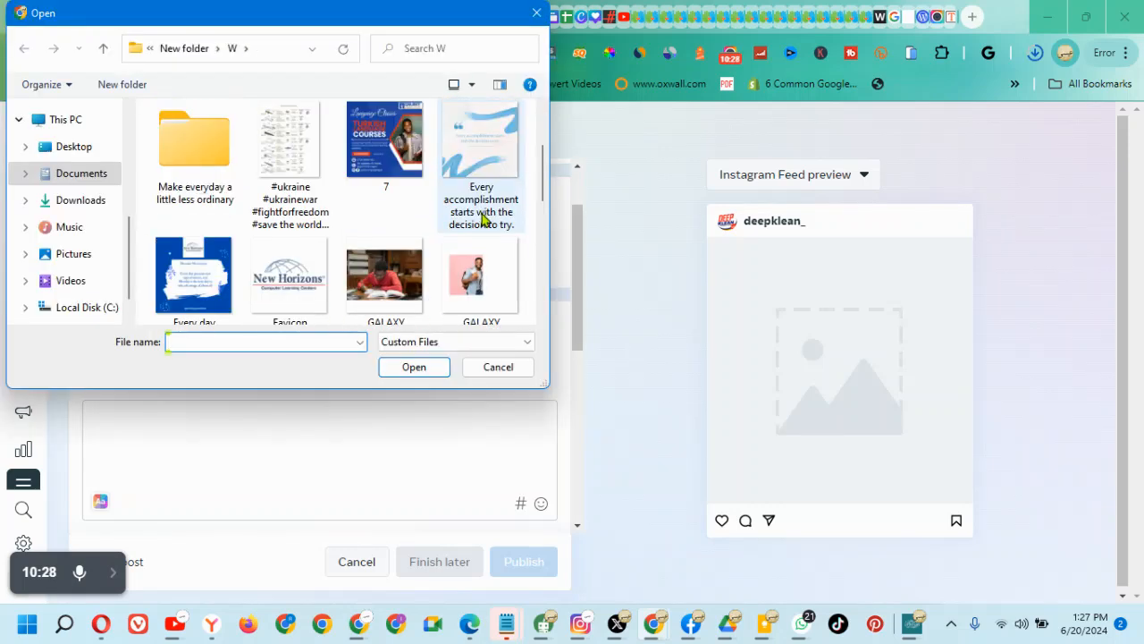
pyautogui.click(476, 159)
pyautogui.click(416, 369)
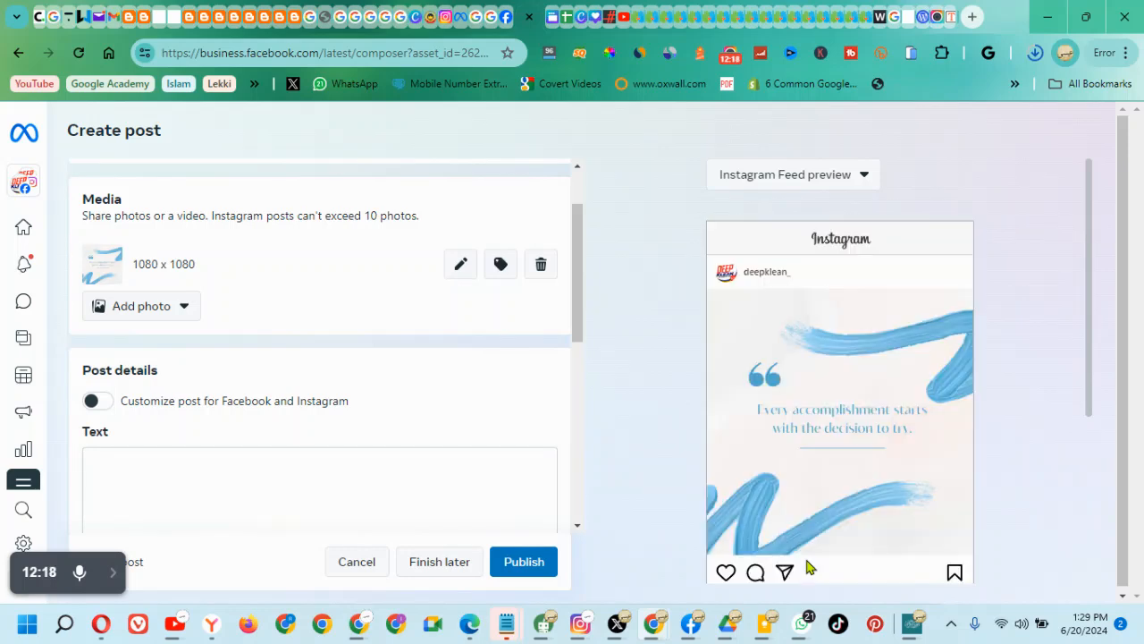
# - Compare how the uploaded image looks in the Facebook Feed and Instagram Feed previews
pyautogui.click(785, 178)
pyautogui.click(778, 220)
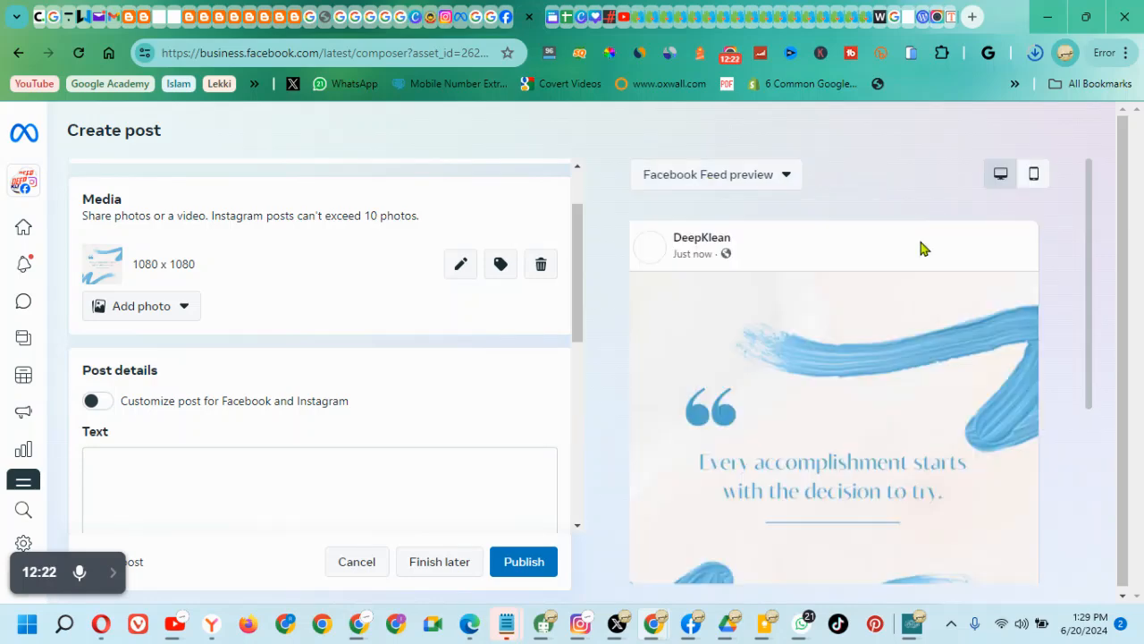
pyautogui.scroll(-3, 932, 250)
pyautogui.scroll(3, 933, 250)
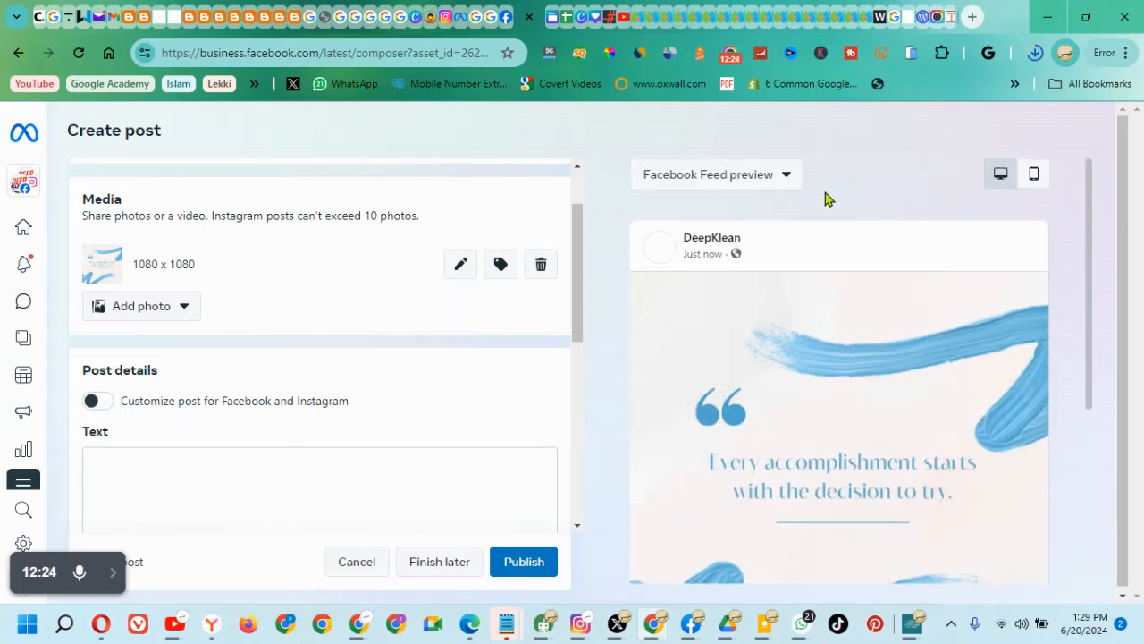
pyautogui.click(765, 179)
pyautogui.click(741, 255)
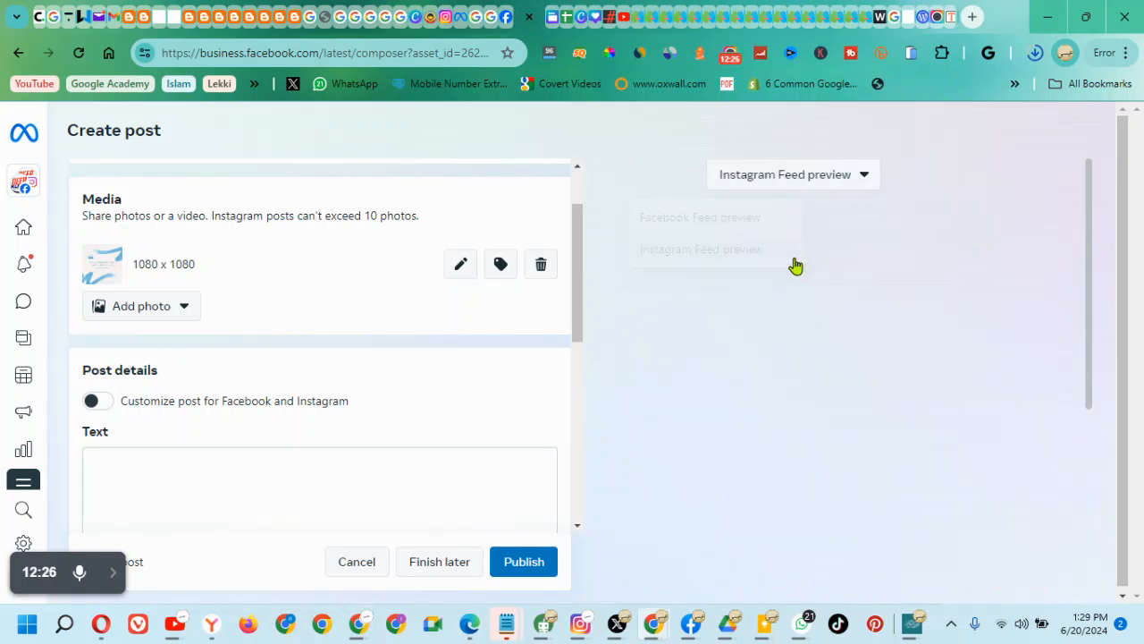
pyautogui.scroll(-3, 950, 263)
pyautogui.scroll(3, 960, 260)
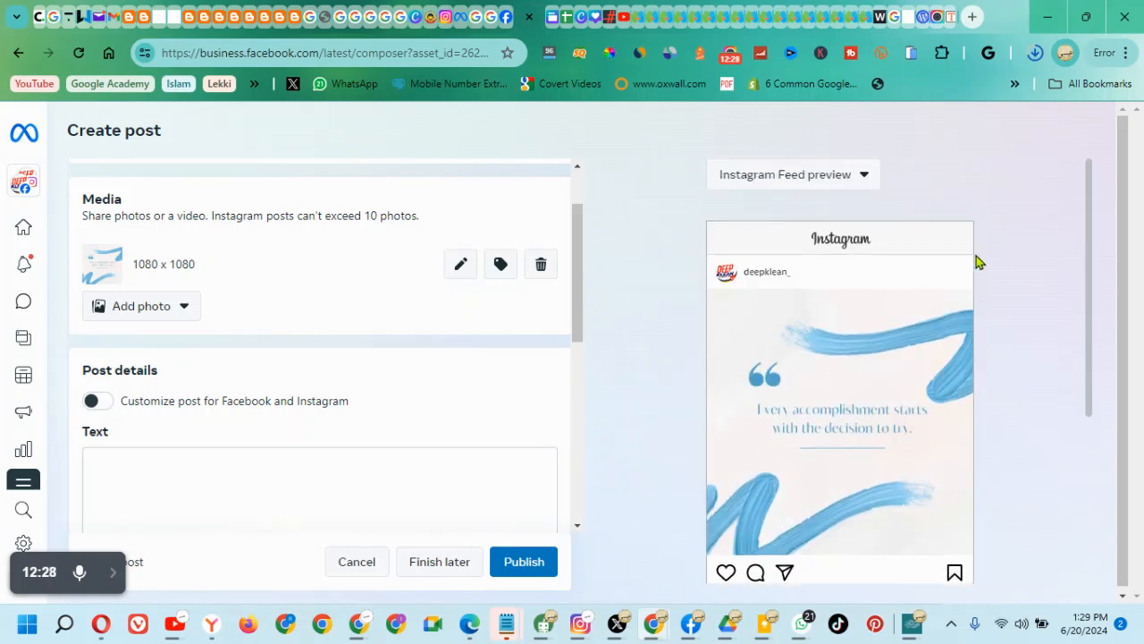
pyautogui.scroll(-3, 976, 259)
pyautogui.scroll(3, 976, 261)
# - Enter the post text "EVERY ACCOMPLISHMENT STARTS WITH THE DECISION TO TRY"
pyautogui.scroll(-3, 295, 313)
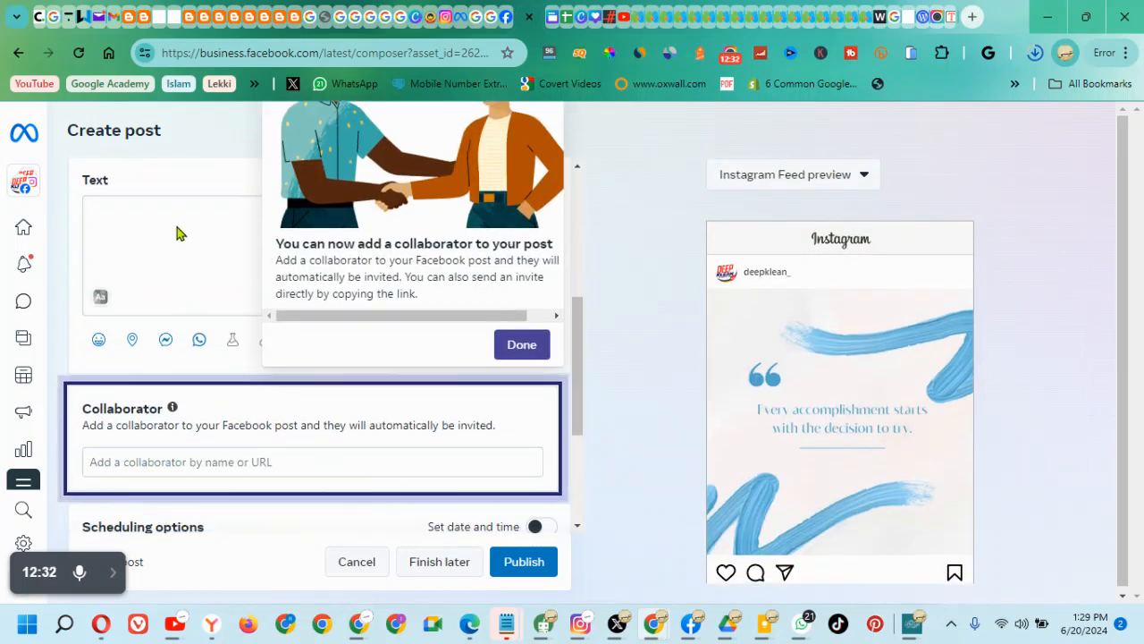
pyautogui.click(165, 226)
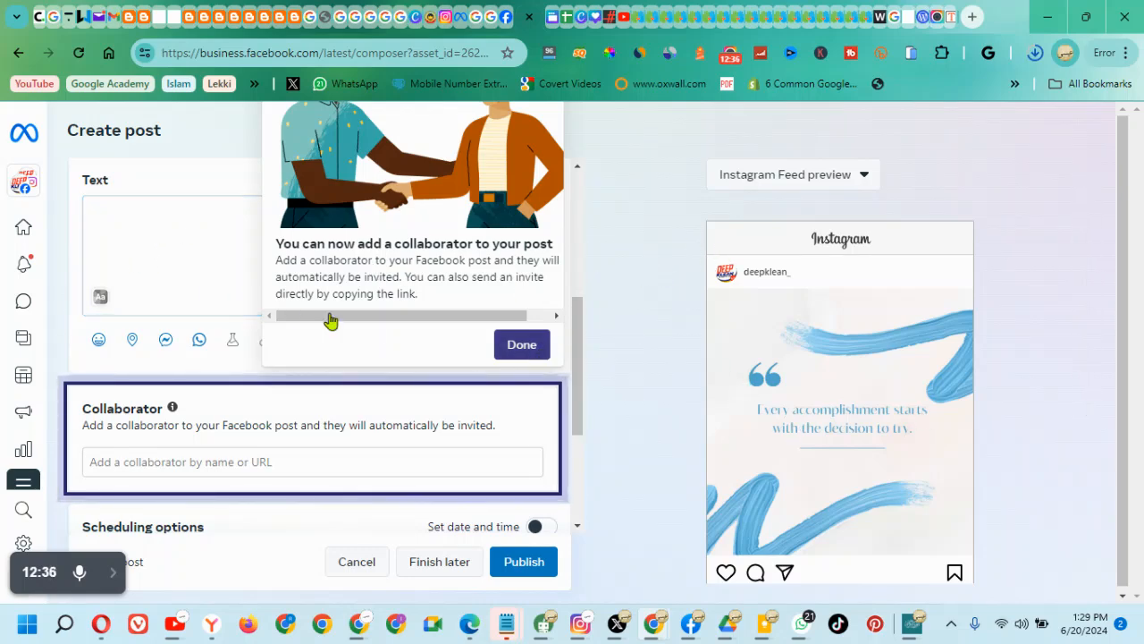
pyautogui.click(158, 245)
pyautogui.scroll(2, 159, 245)
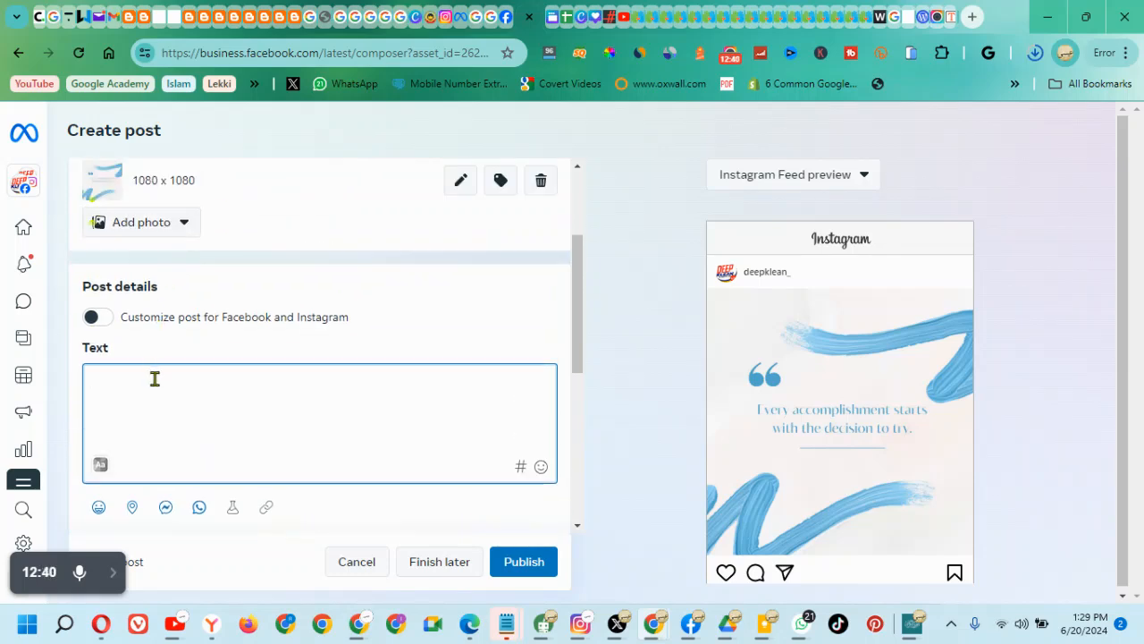
pyautogui.write('EVERY ACCOMPLISHMENT')
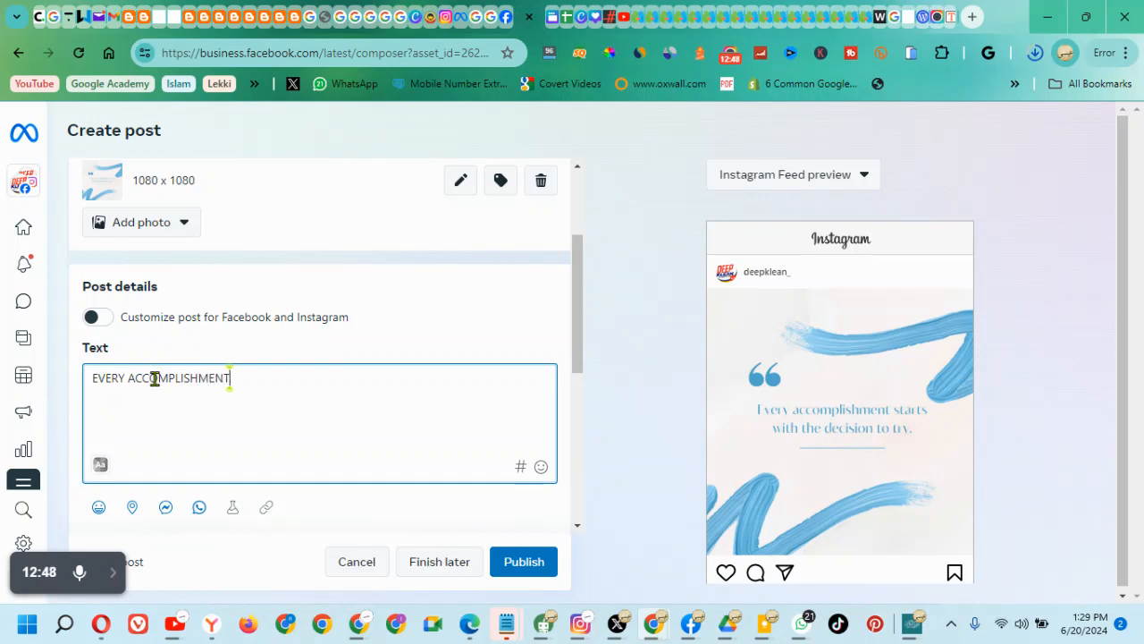
pyautogui.write(' STARTS WITH')
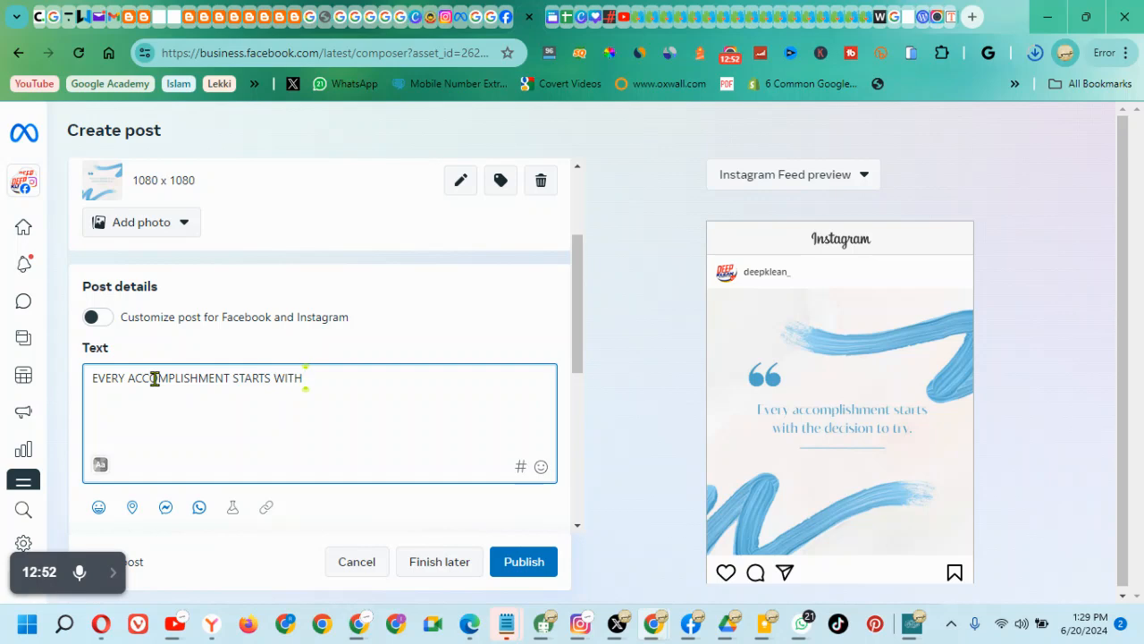
pyautogui.write(' THE DECISION')
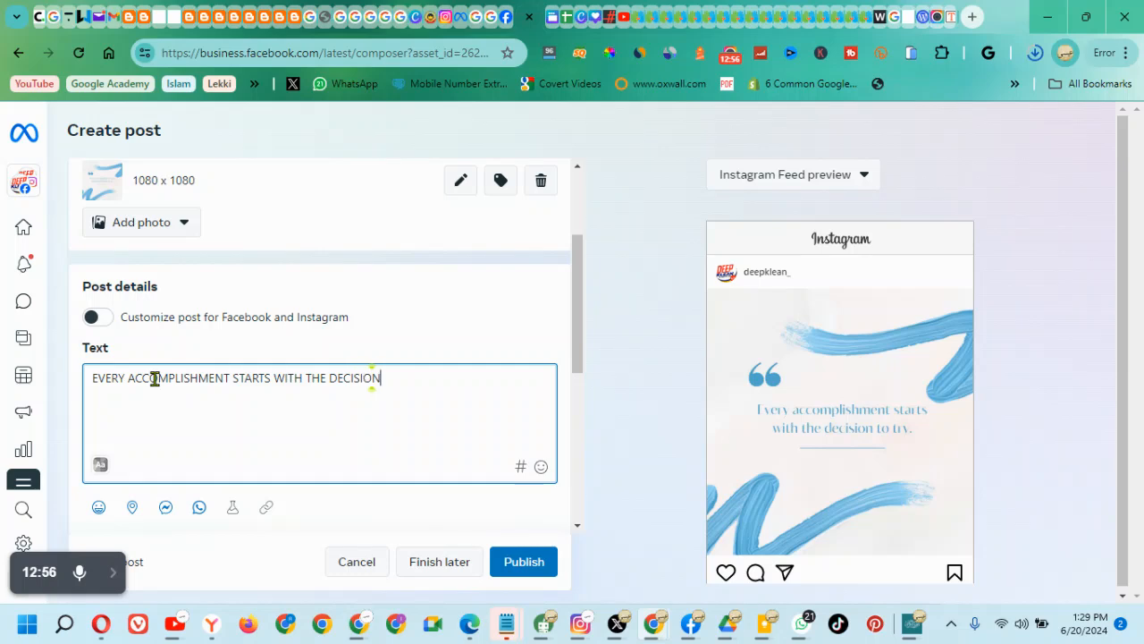
pyautogui.write(' TO TRY')
pyautogui.click(1017, 375)
# - Check the post with its caption in the Instagram Feed preview and in the Facebook Feed preview
pyautogui.scroll(-2, 1001, 361)
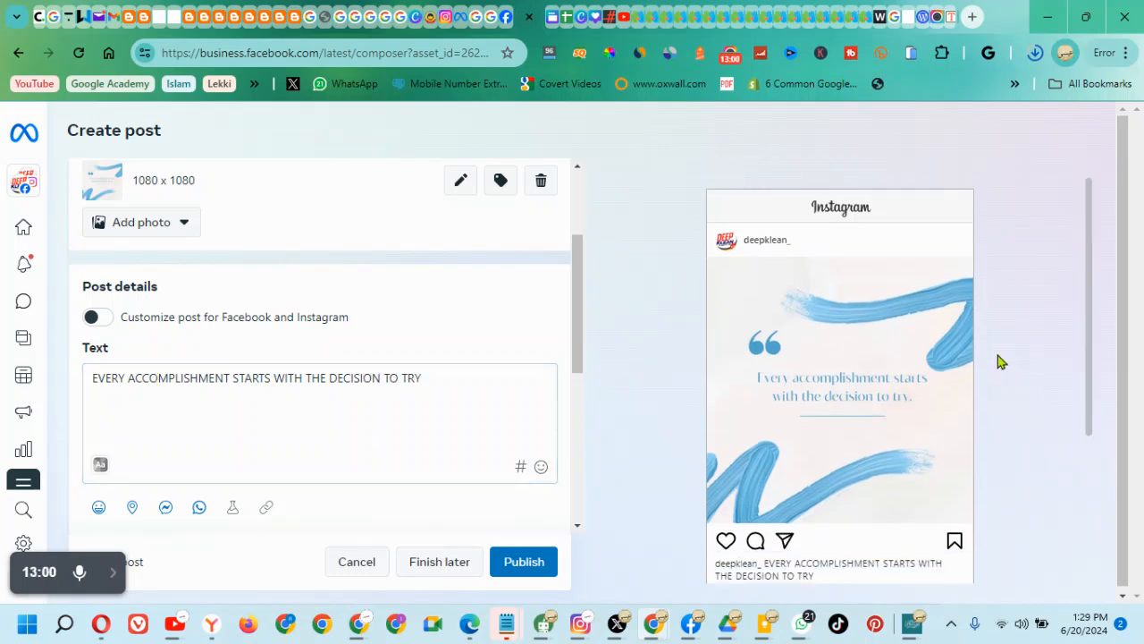
pyautogui.scroll(2, 887, 404)
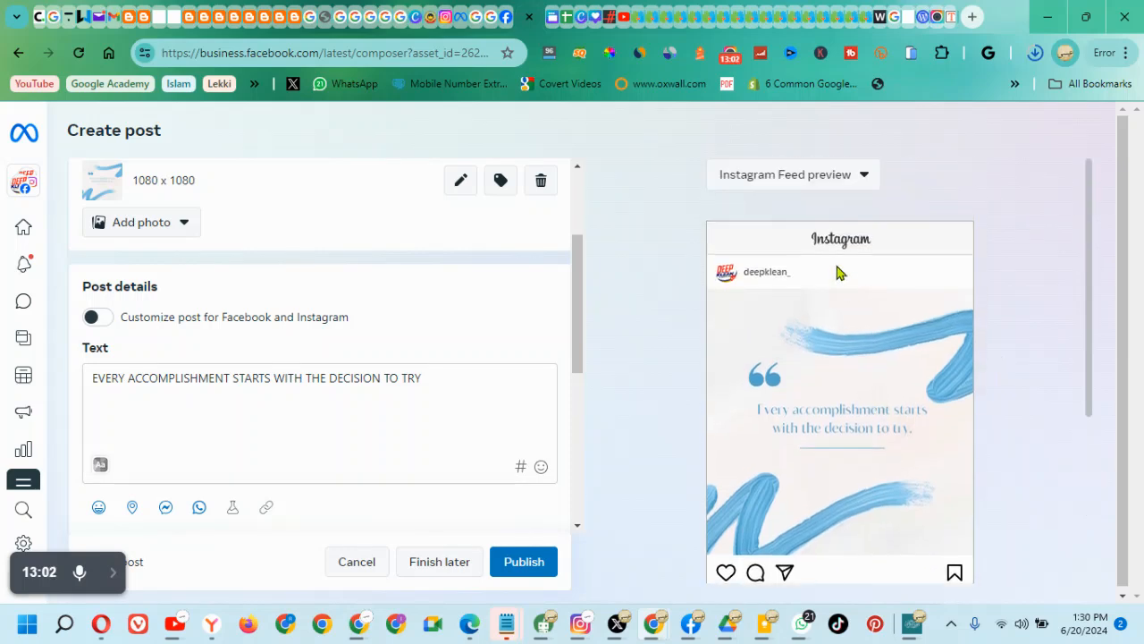
pyautogui.click(807, 179)
pyautogui.click(784, 218)
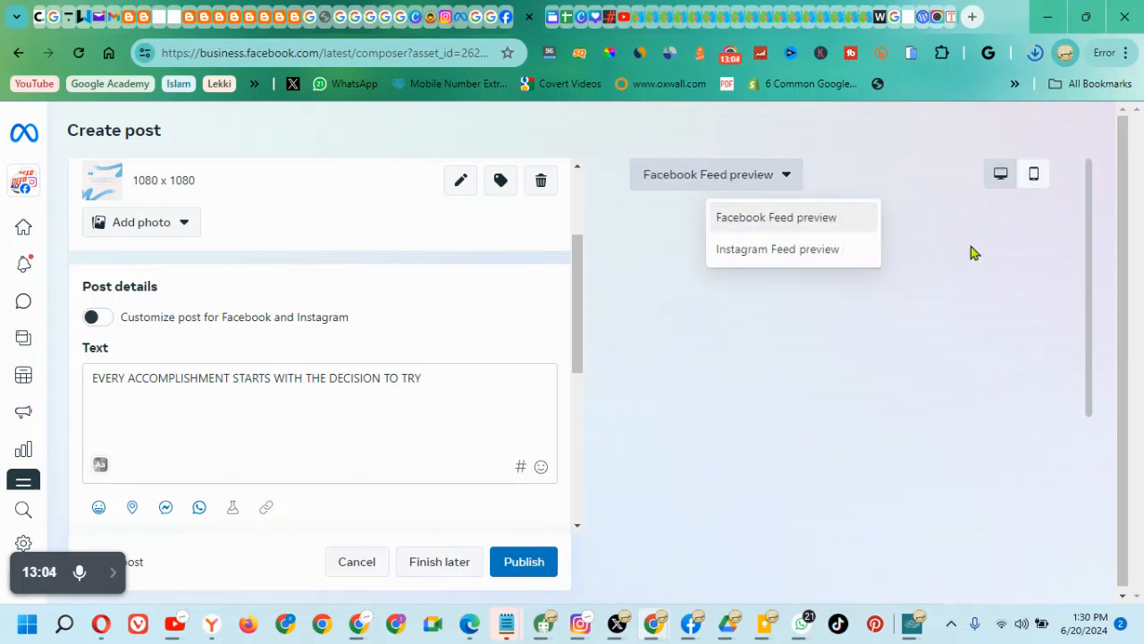
pyautogui.scroll(-3, 1014, 333)
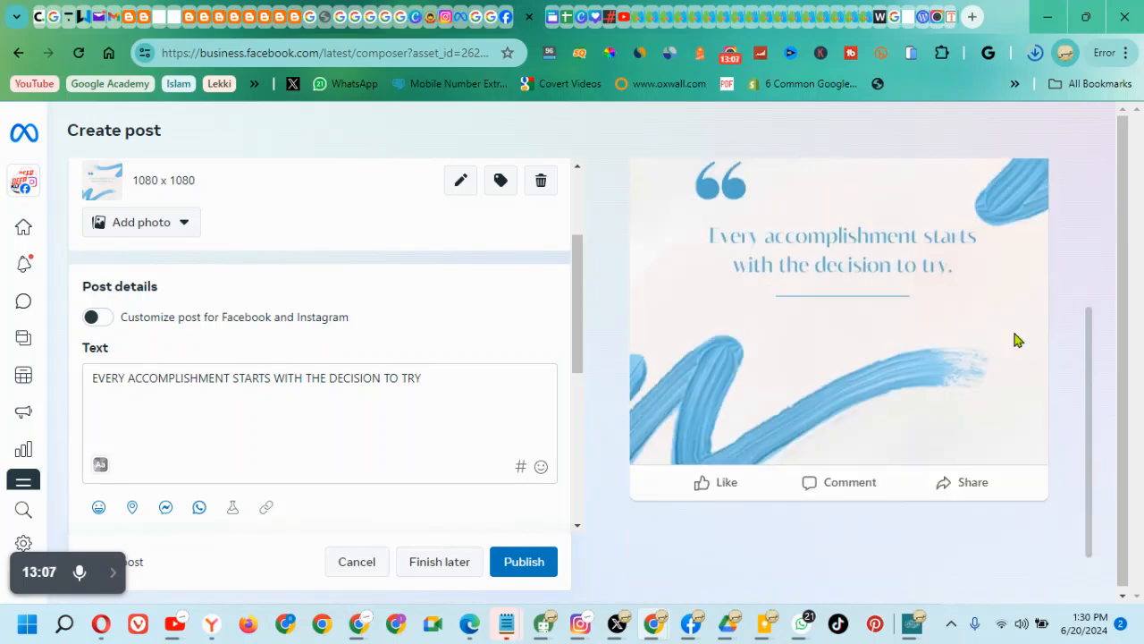
pyautogui.scroll(3, 1015, 333)
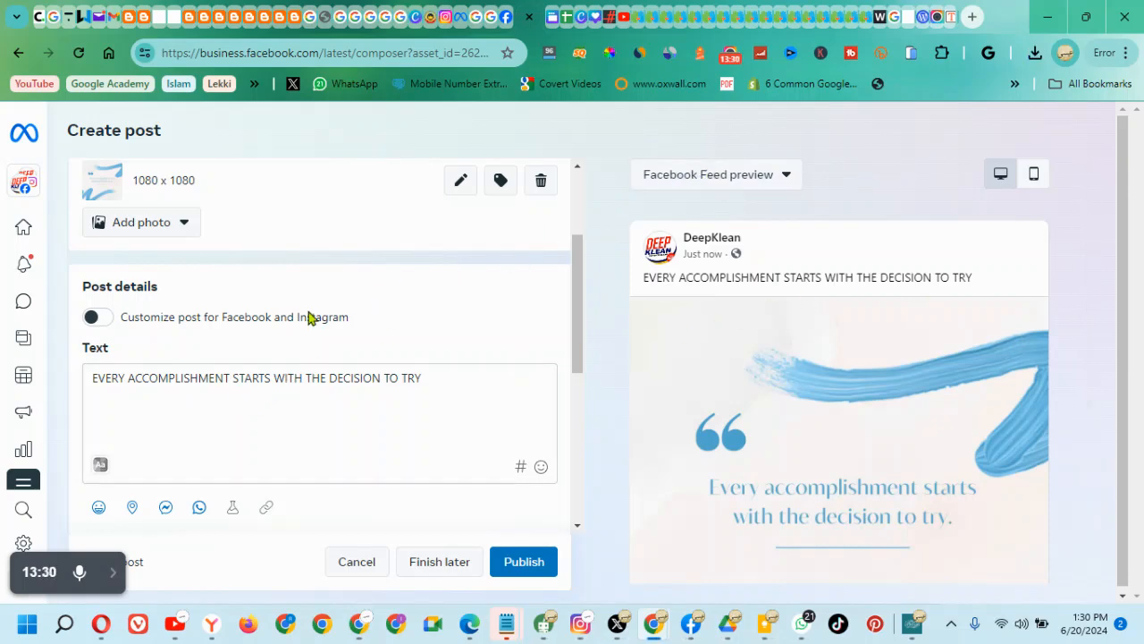
# - Review the post's destination accounts, attached image and post details in the composer
pyautogui.scroll(-1, 442, 393)
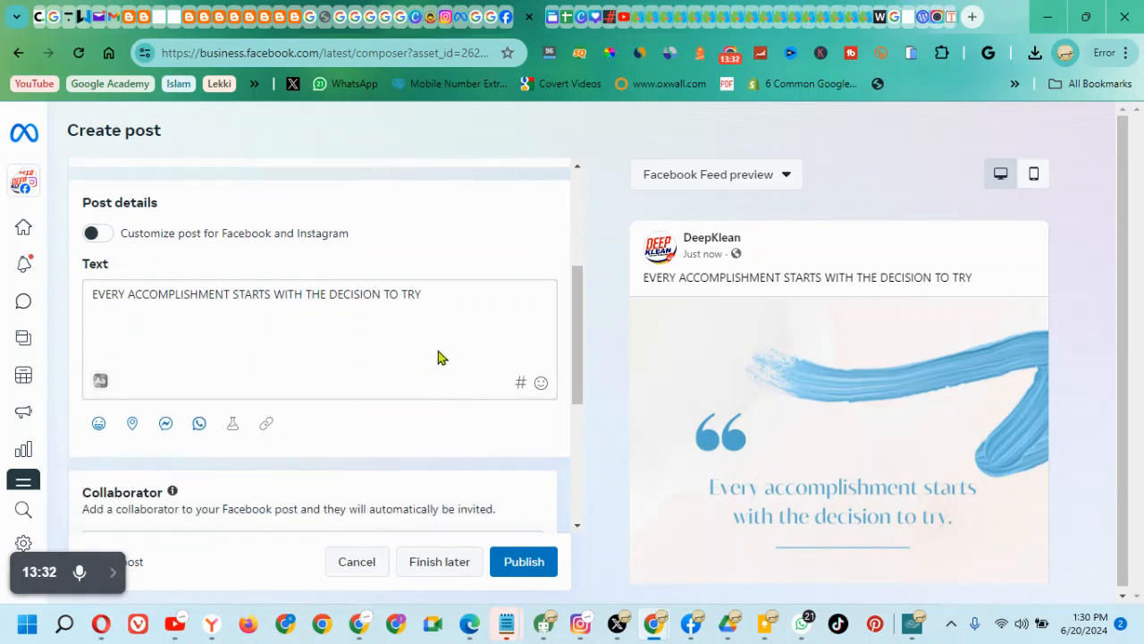
pyautogui.scroll(2, 438, 291)
pyautogui.scroll(1, 424, 296)
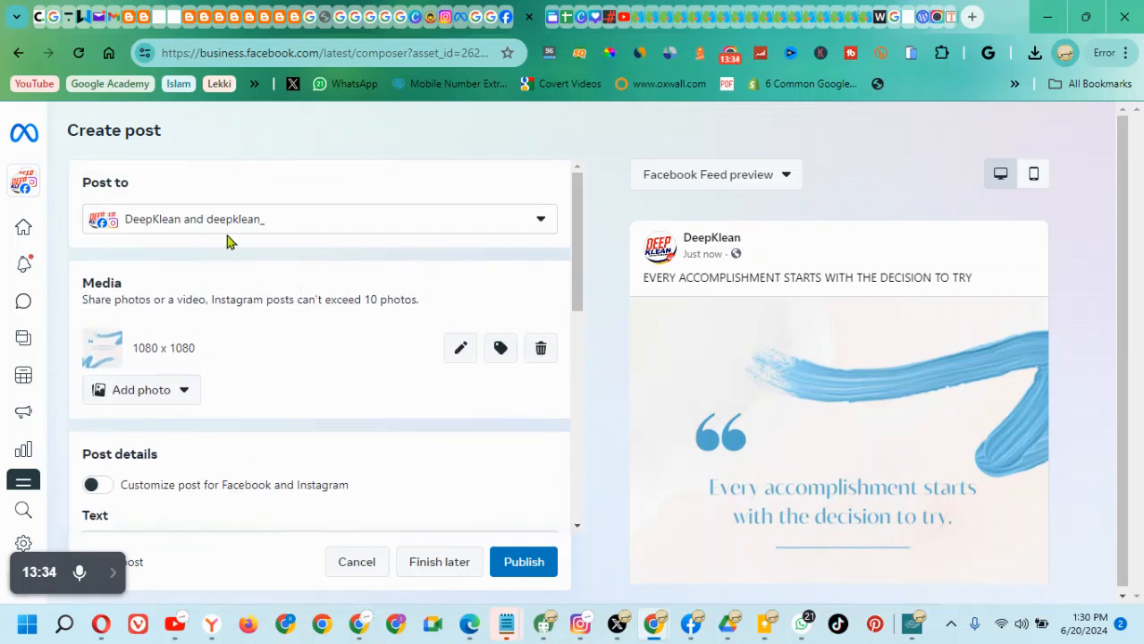
pyautogui.scroll(-3, 286, 281)
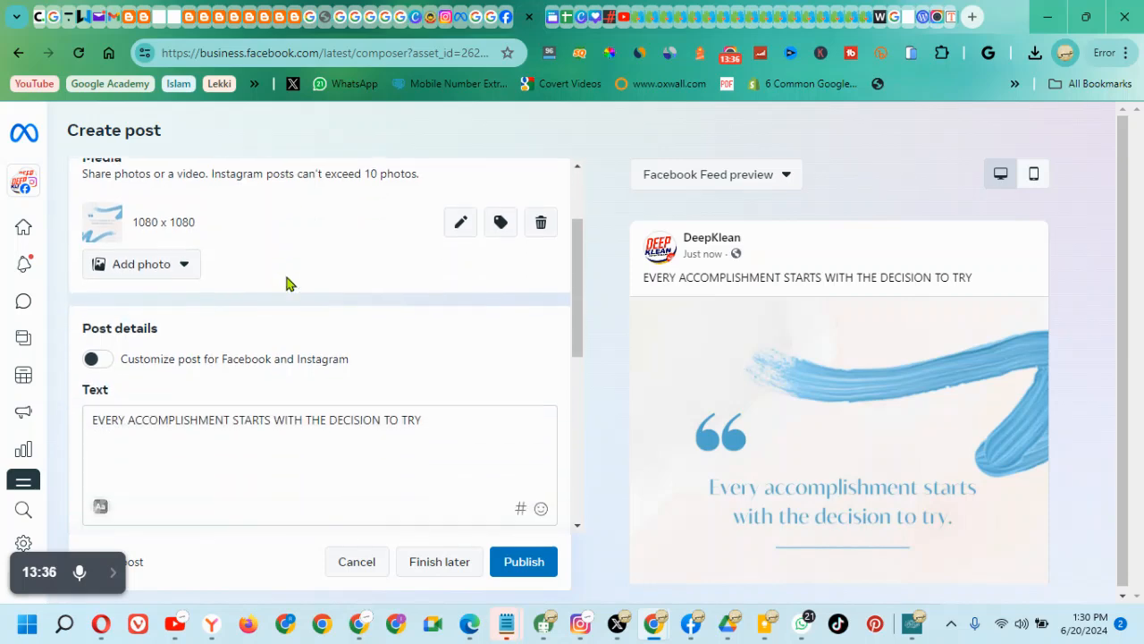
pyautogui.scroll(2, 286, 283)
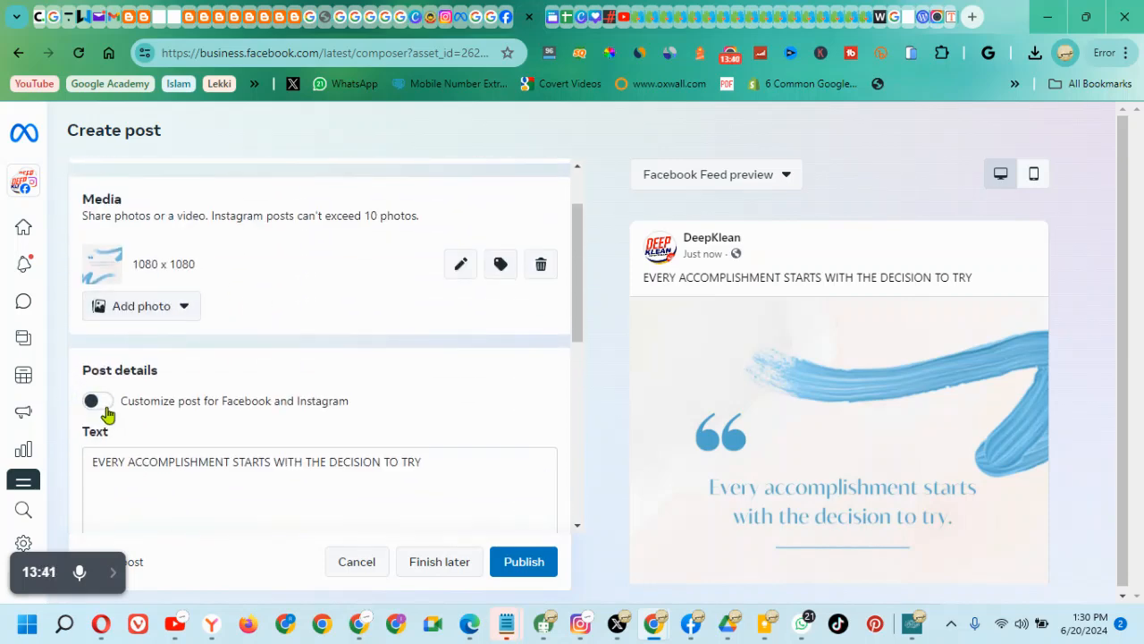
# - Turn on separate customization of the post for Facebook and Instagram and compare the two platforms' text versions
pyautogui.click(179, 403)
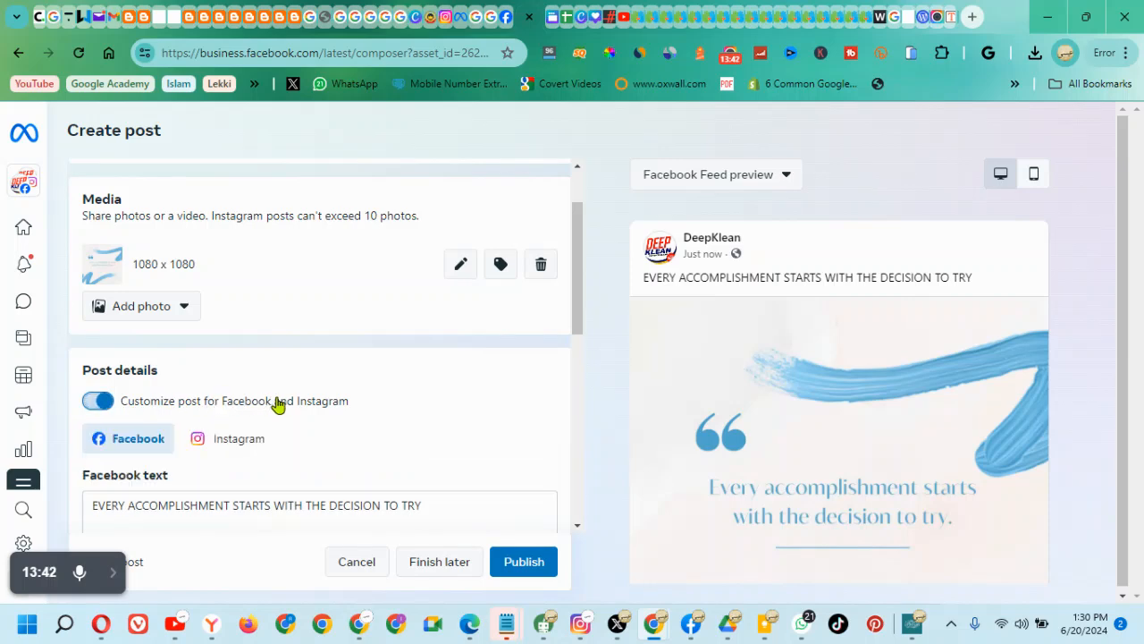
pyautogui.scroll(-3, 279, 402)
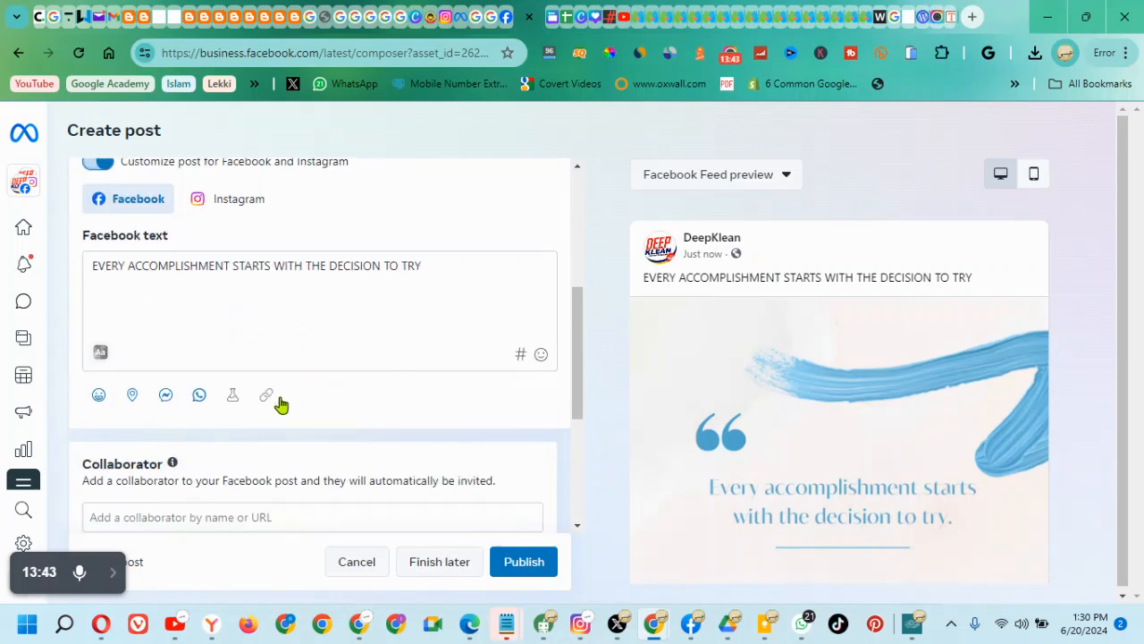
pyautogui.click(234, 197)
pyautogui.click(140, 196)
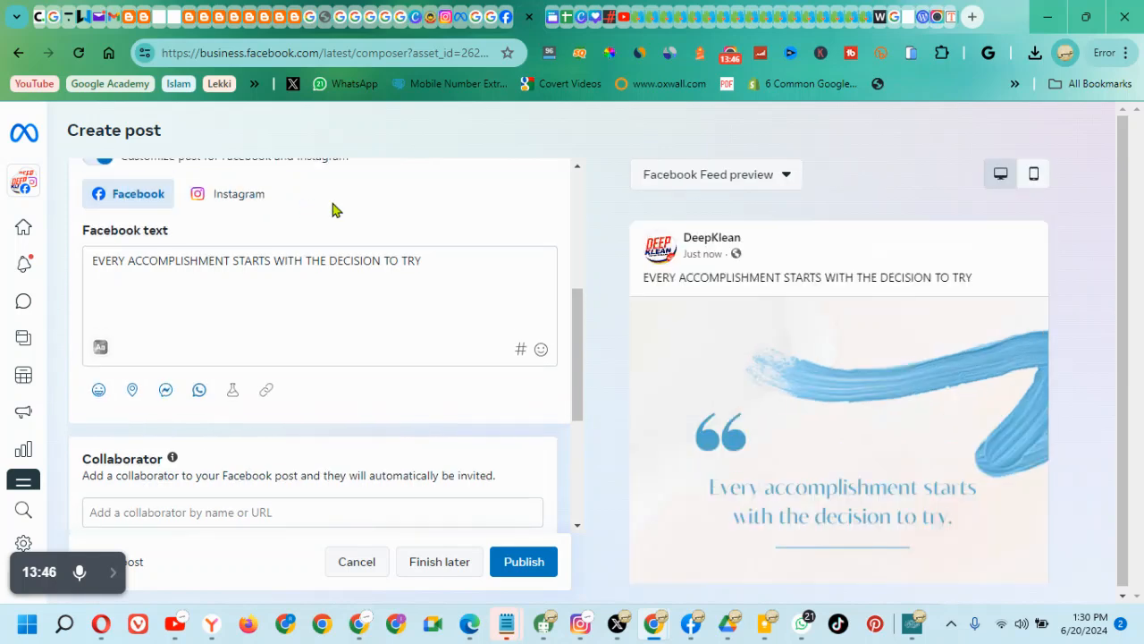
pyautogui.scroll(2, 331, 209)
pyautogui.click(239, 358)
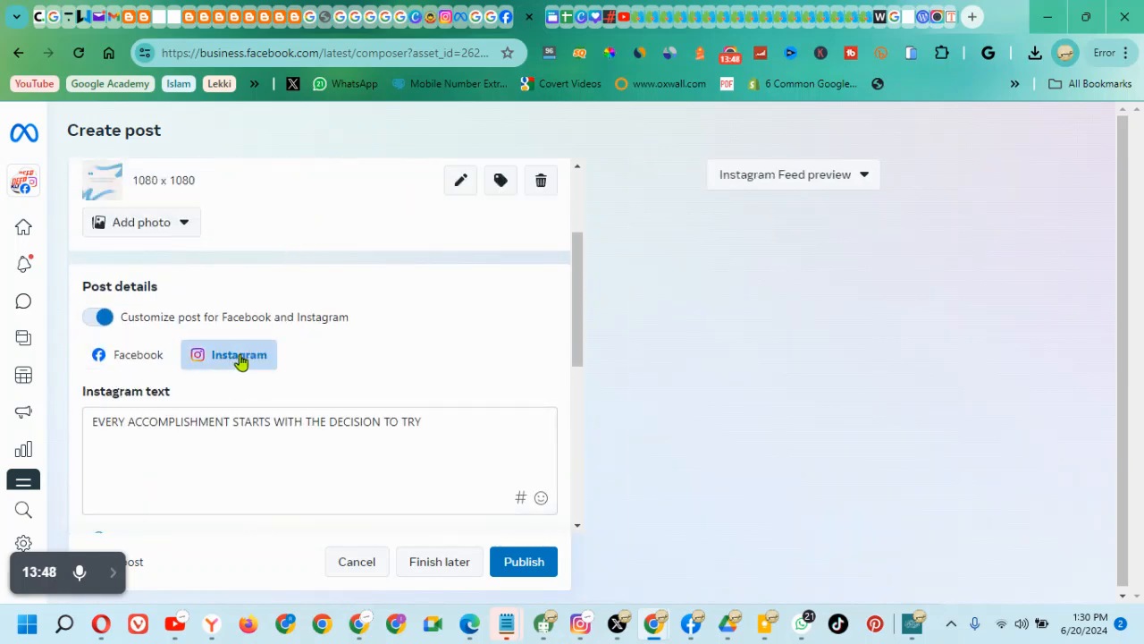
pyautogui.click(143, 364)
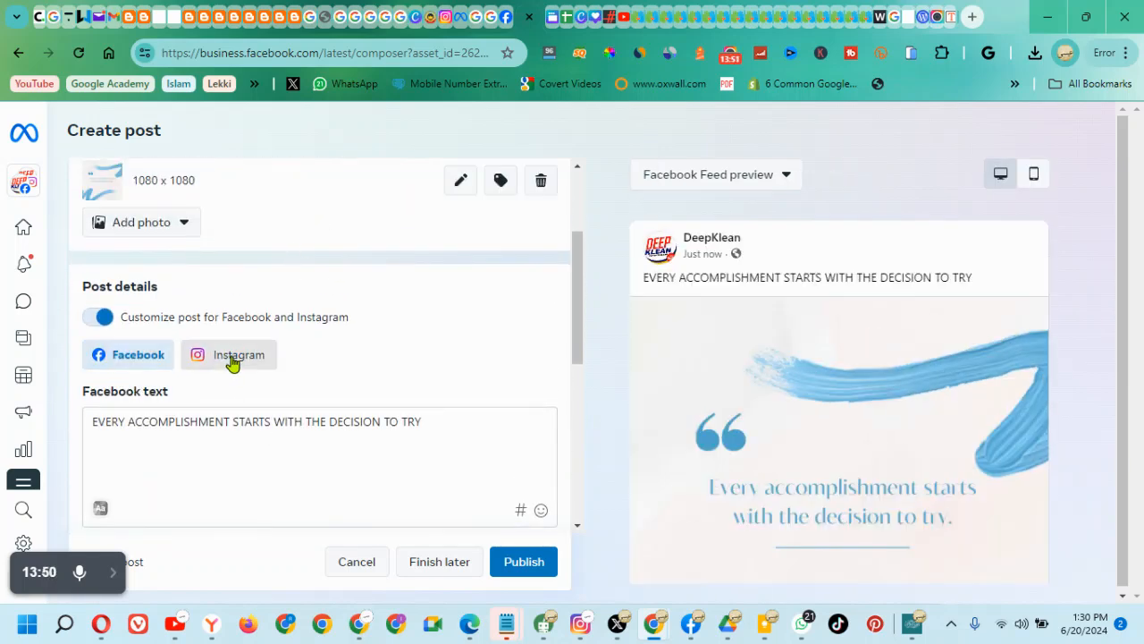
# - Add a full stop to the end of the Instagram text and check the caption in the Instagram Feed preview
pyautogui.click(233, 362)
pyautogui.click(434, 424)
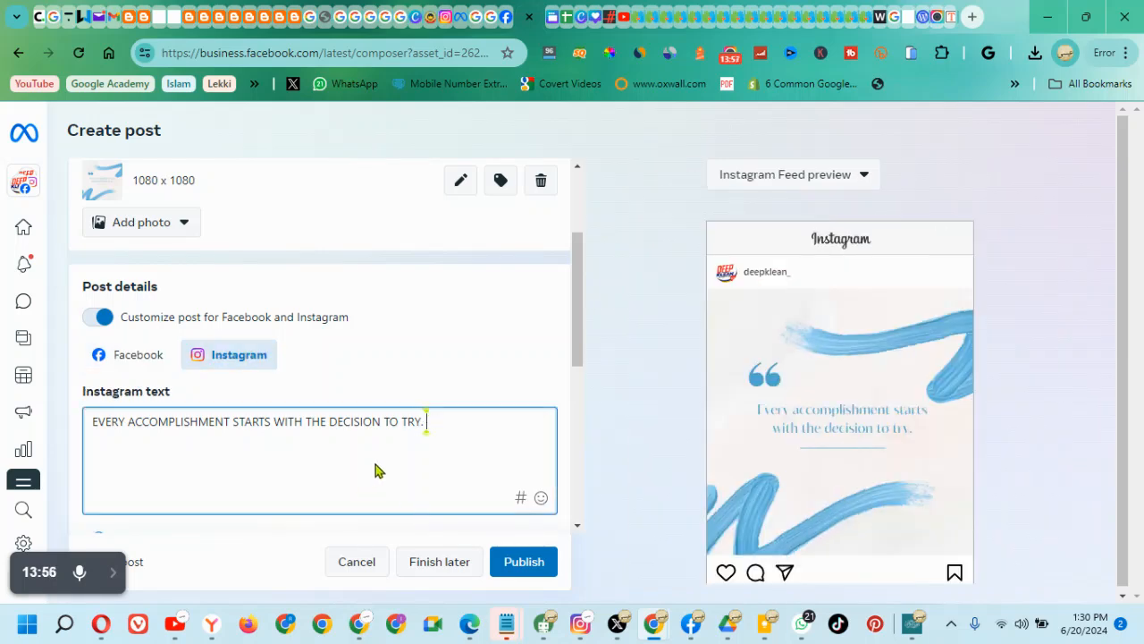
pyautogui.scroll(-2, 949, 389)
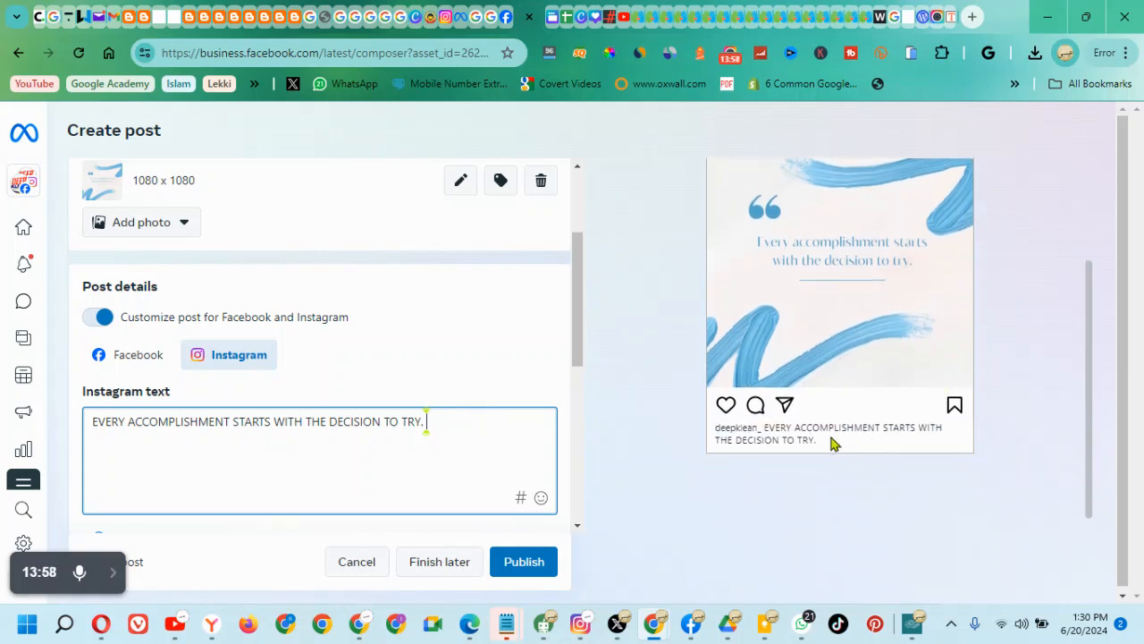
# - Examine the Facebook version's caption and image in the feed preview, then its collaborator, scheduling and other post options
pyautogui.click(148, 365)
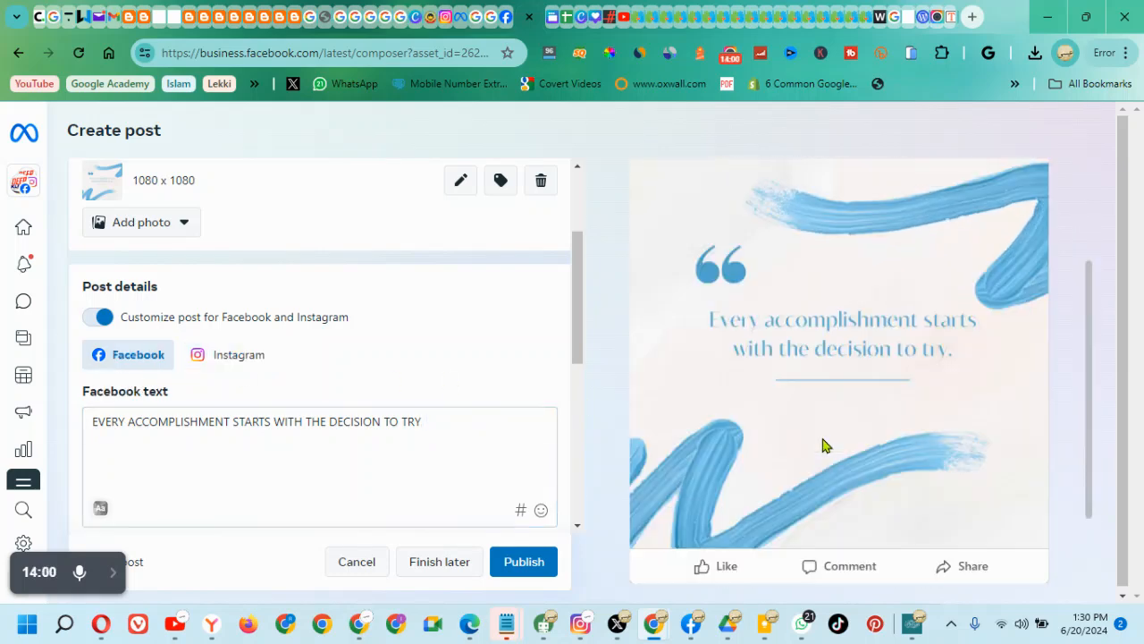
pyautogui.scroll(-2, 822, 447)
pyautogui.scroll(4, 828, 391)
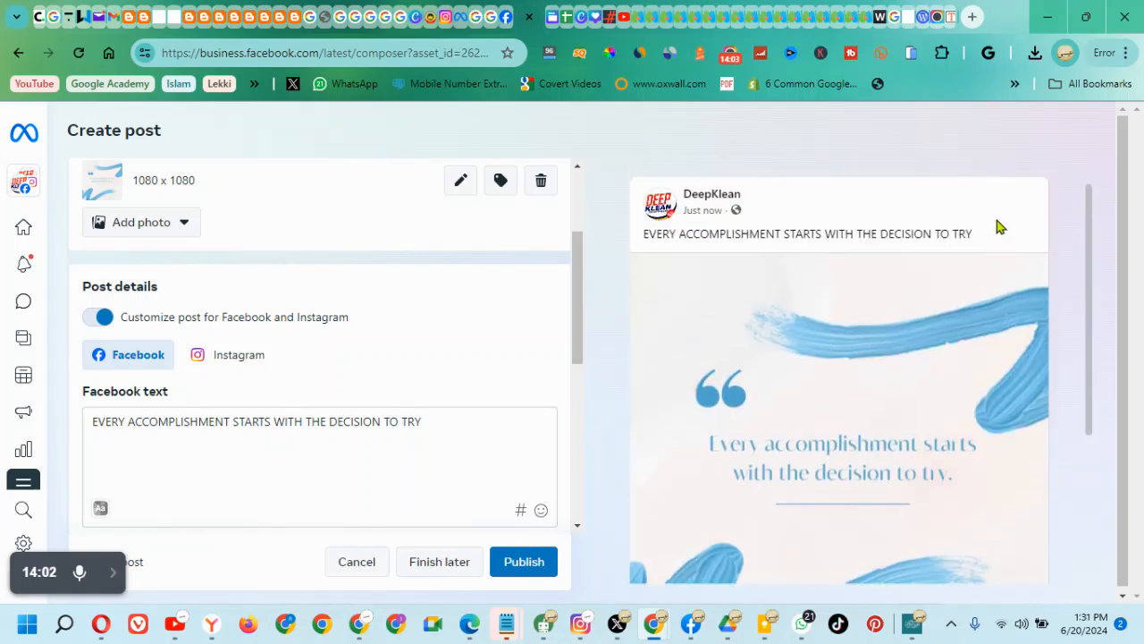
pyautogui.scroll(-2, 414, 428)
pyautogui.scroll(-1, 414, 429)
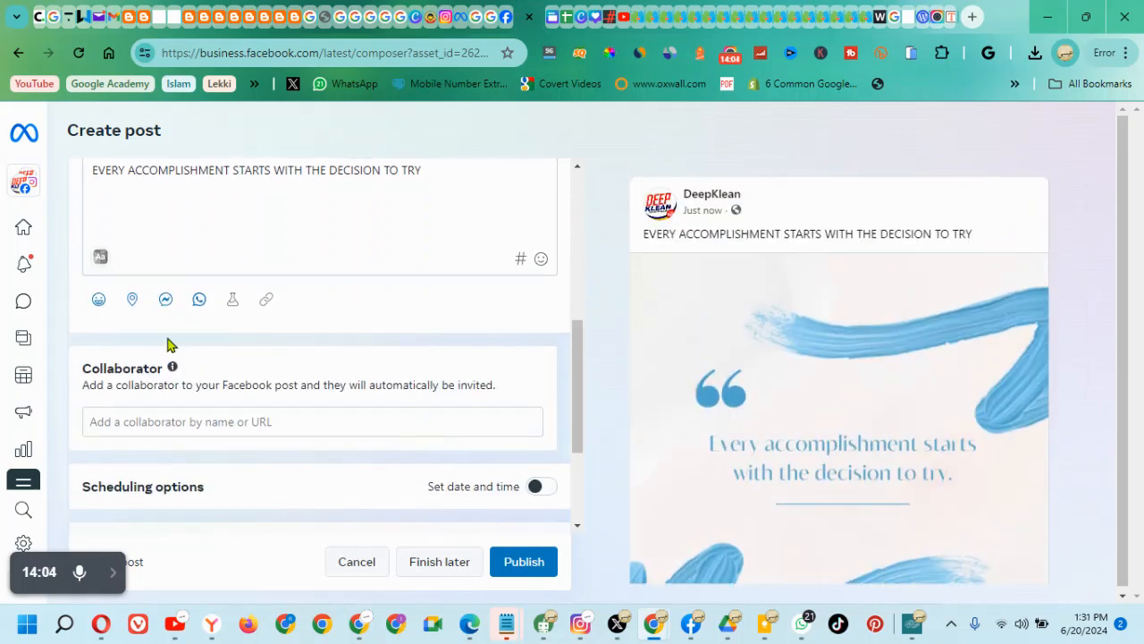
pyautogui.scroll(-2, 135, 349)
pyautogui.scroll(2, 135, 352)
pyautogui.scroll(5, 135, 349)
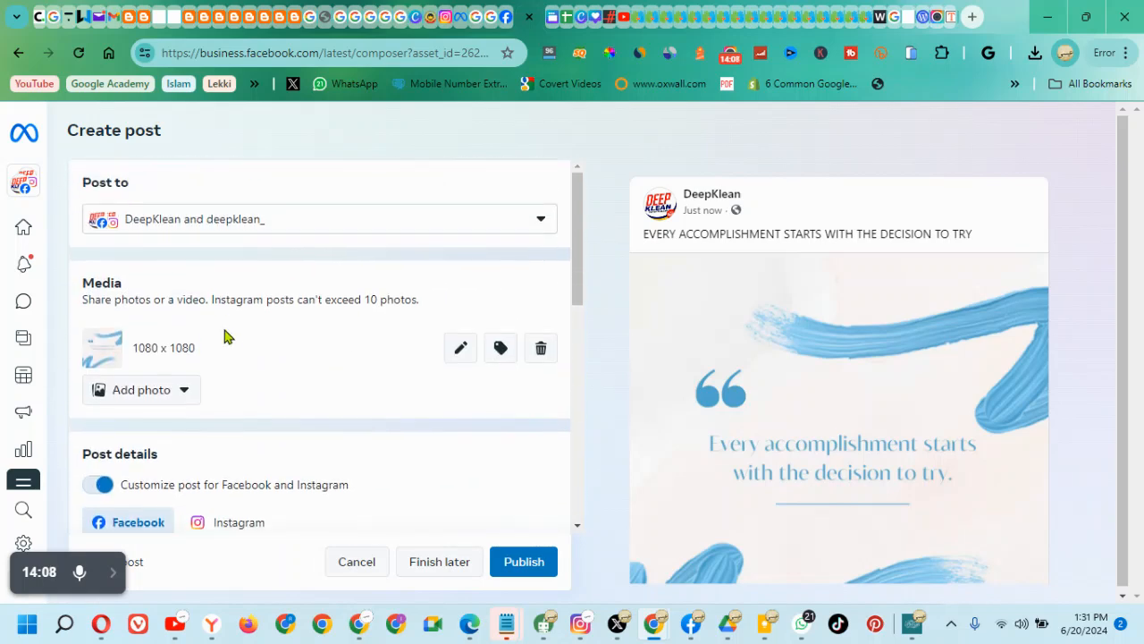
# - Replace the post's image with the video "SAMIRA CLIENT SEO REPORT TEMPLATE. - Google Sheets" uploaded from the desktop
pyautogui.click(541, 347)
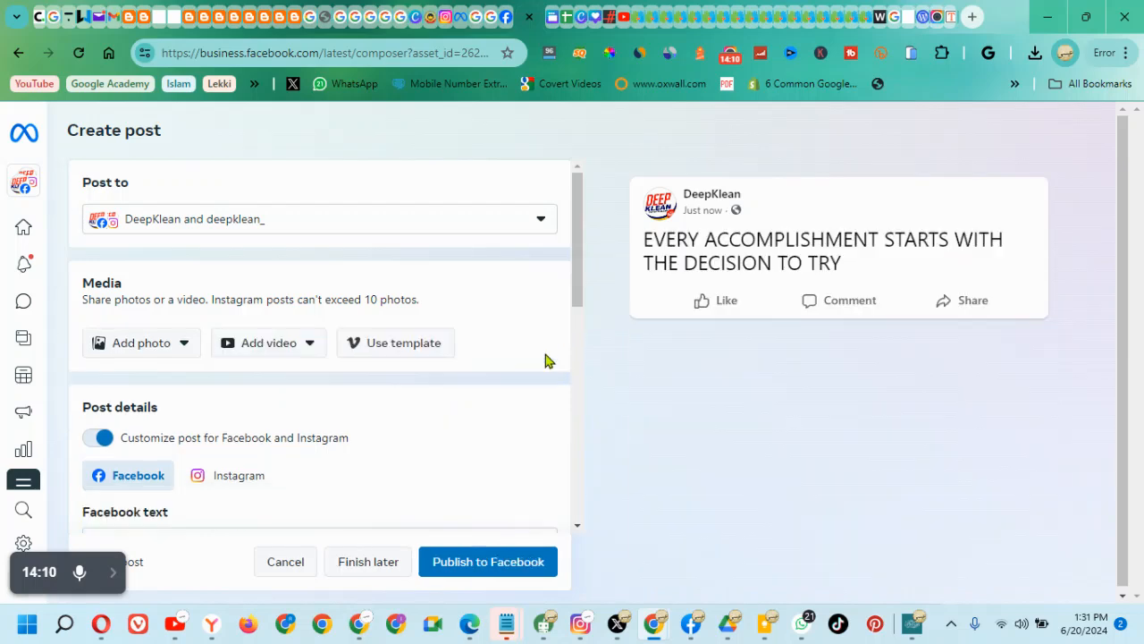
pyautogui.click(295, 350)
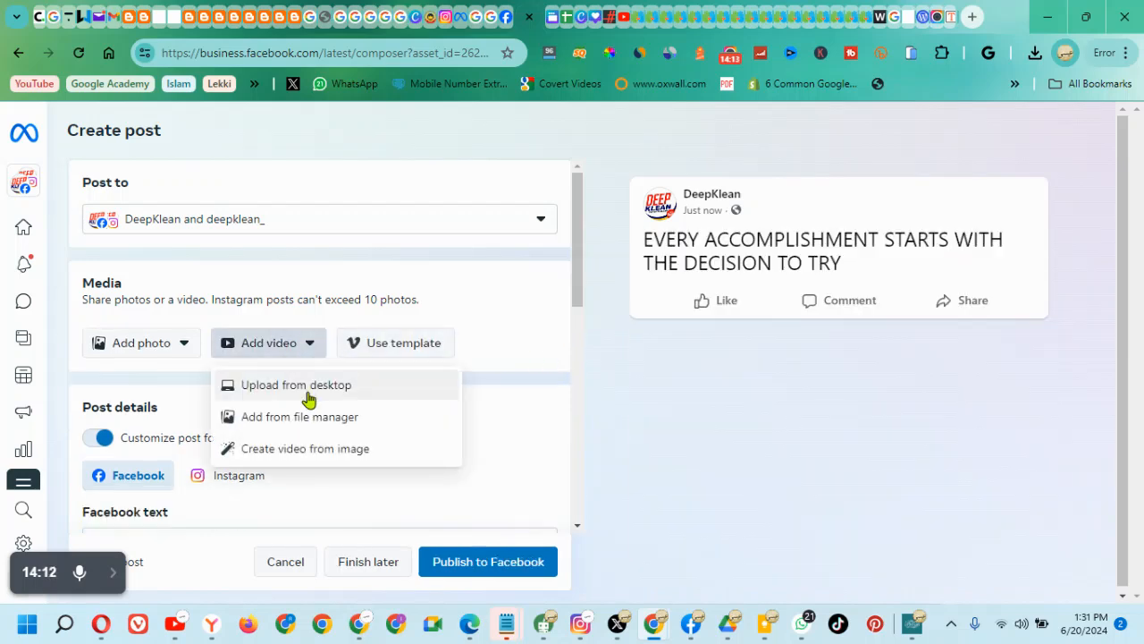
pyautogui.click(308, 395)
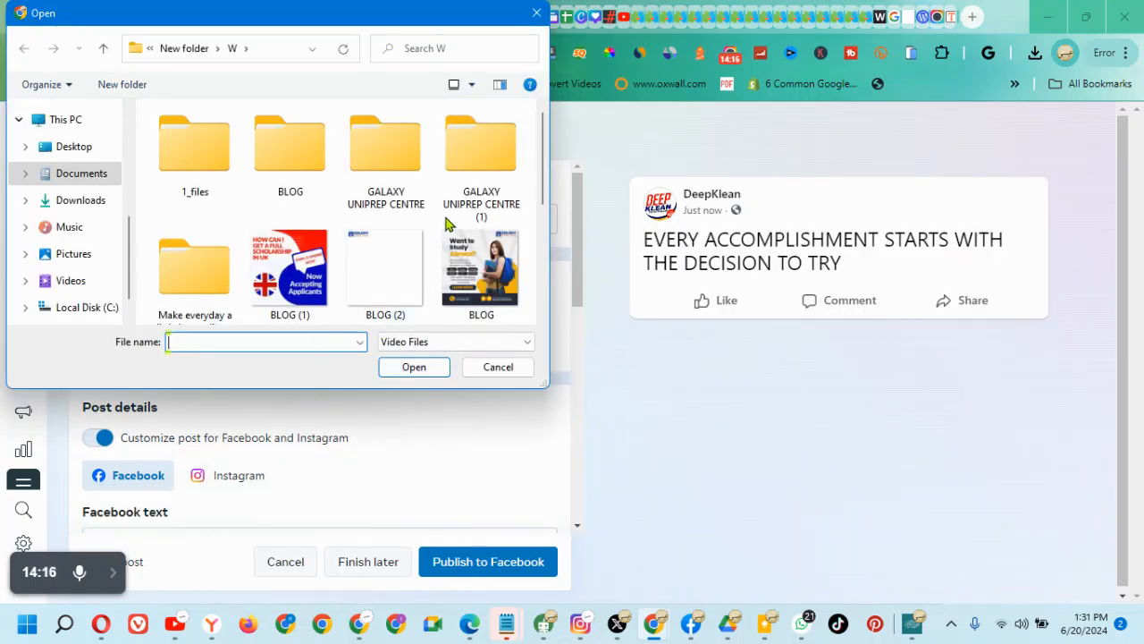
pyautogui.scroll(-2, 447, 223)
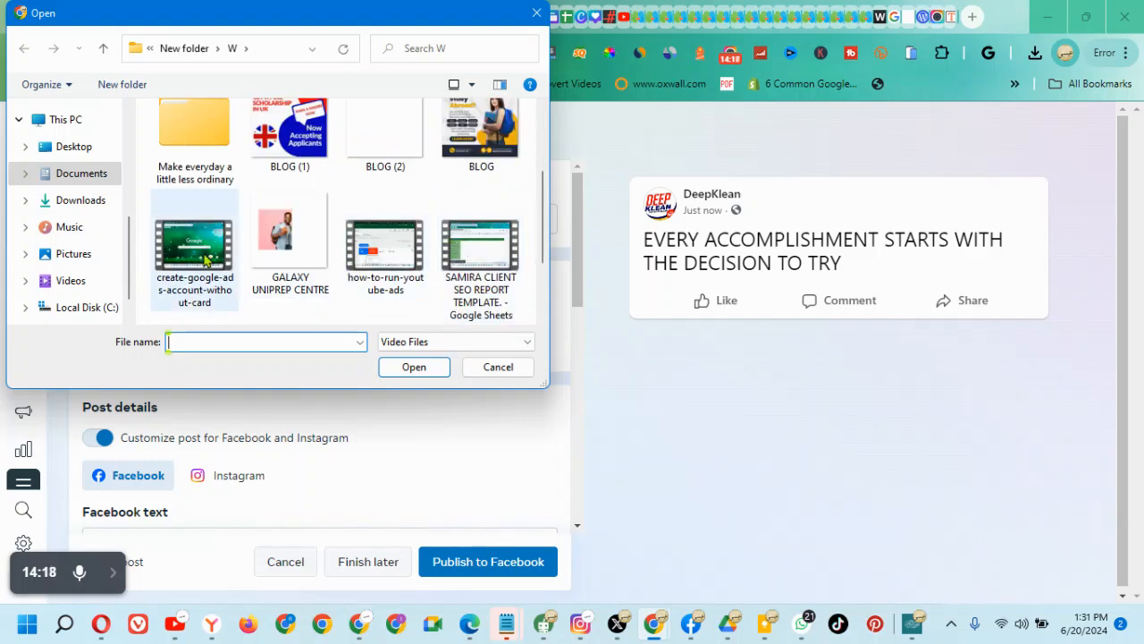
pyautogui.click(472, 260)
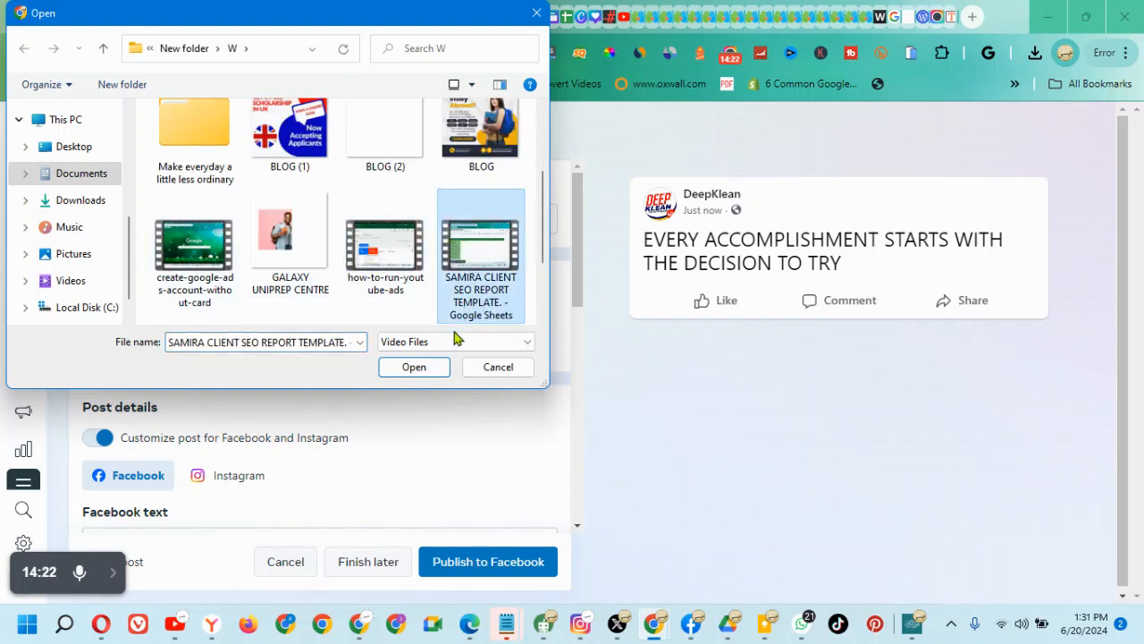
pyautogui.click(422, 369)
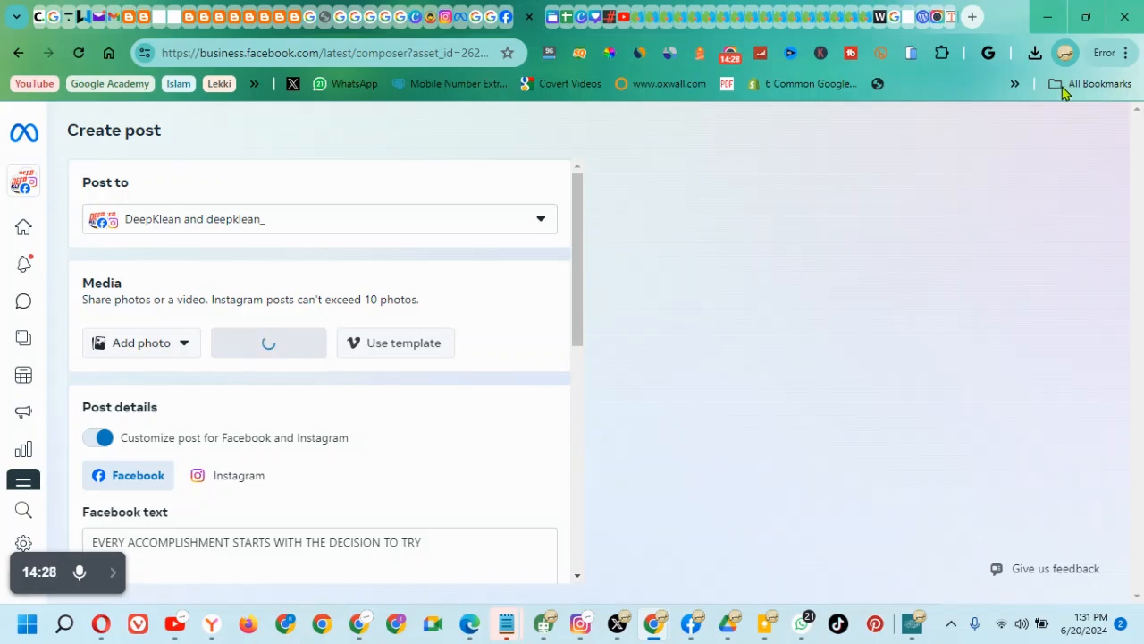
# - Resume the download of switch-between-facebook-page-and-profile.mp4 from the browser's recent download history and close the list
pyautogui.click(1034, 53)
pyautogui.click(991, 130)
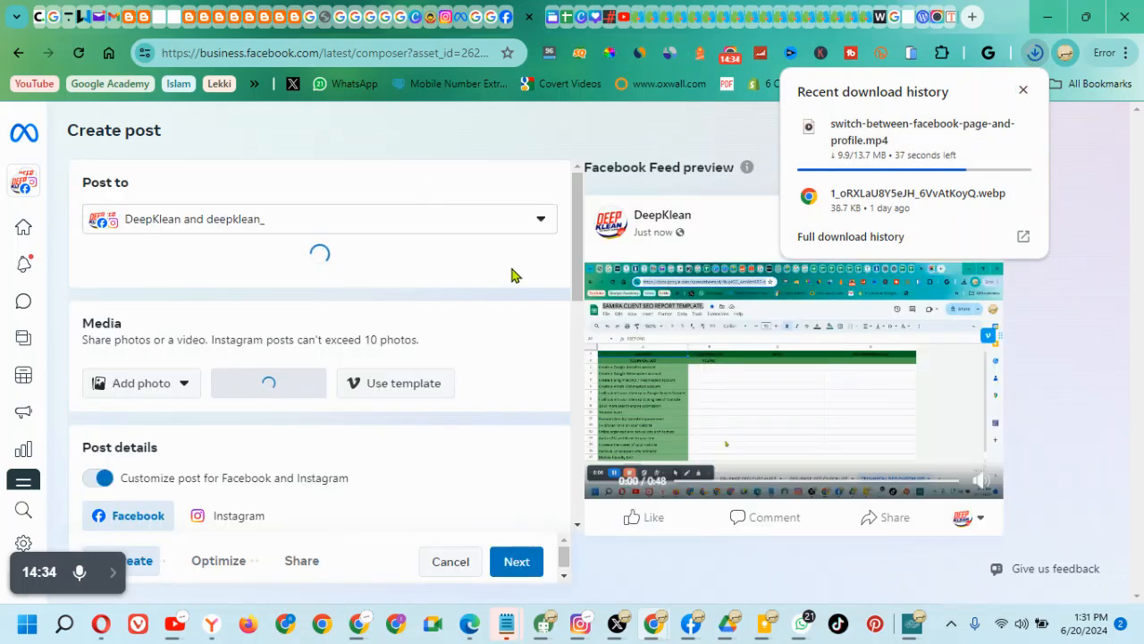
pyautogui.click(1059, 404)
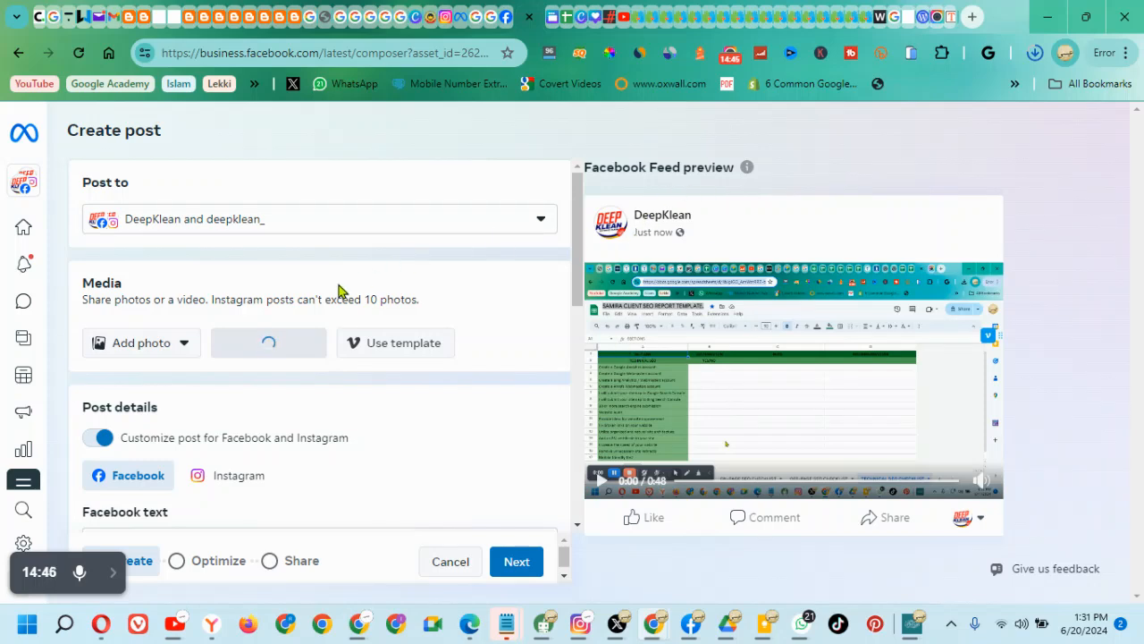
# - Review the video post's Facebook and Instagram texts, collaborator field, scheduling options and privacy settings
pyautogui.scroll(-3, 563, 293)
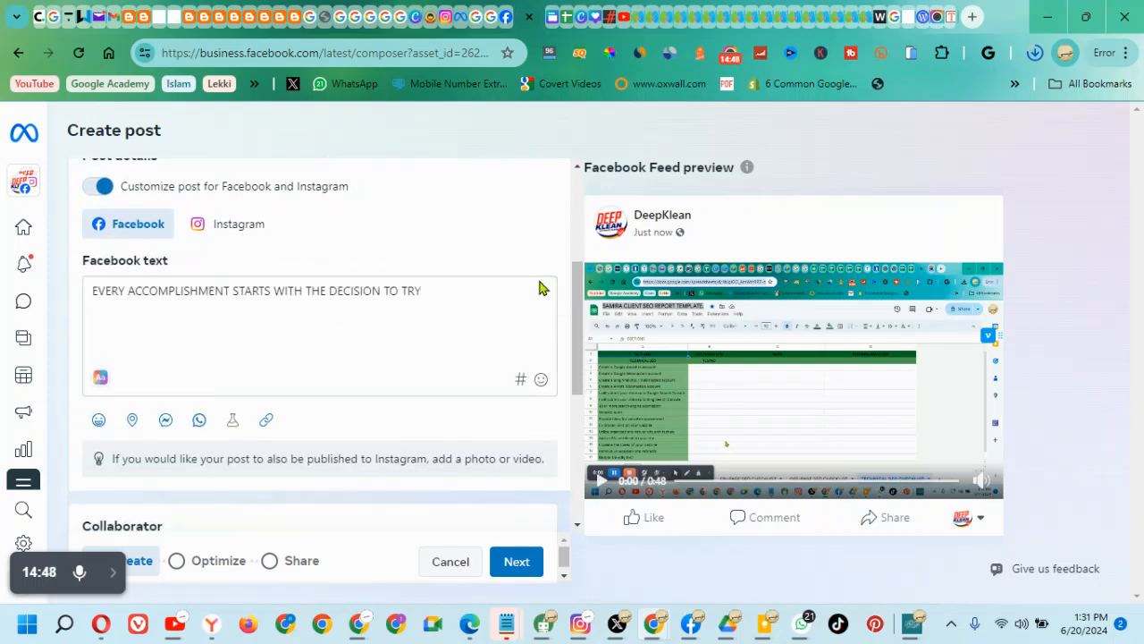
pyautogui.click(245, 238)
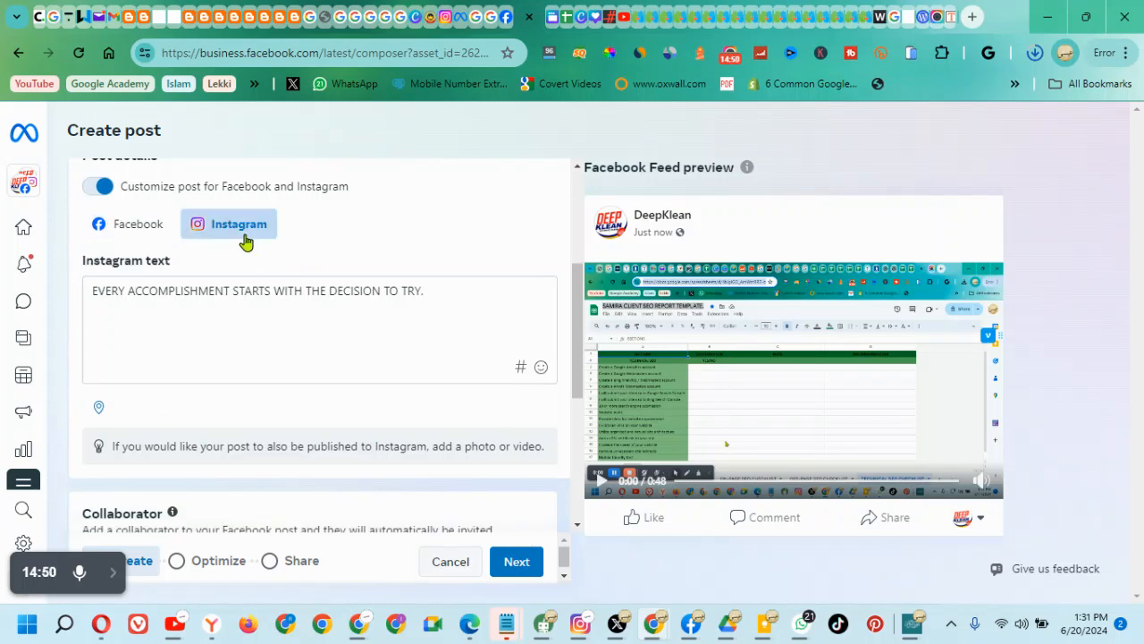
pyautogui.click(157, 236)
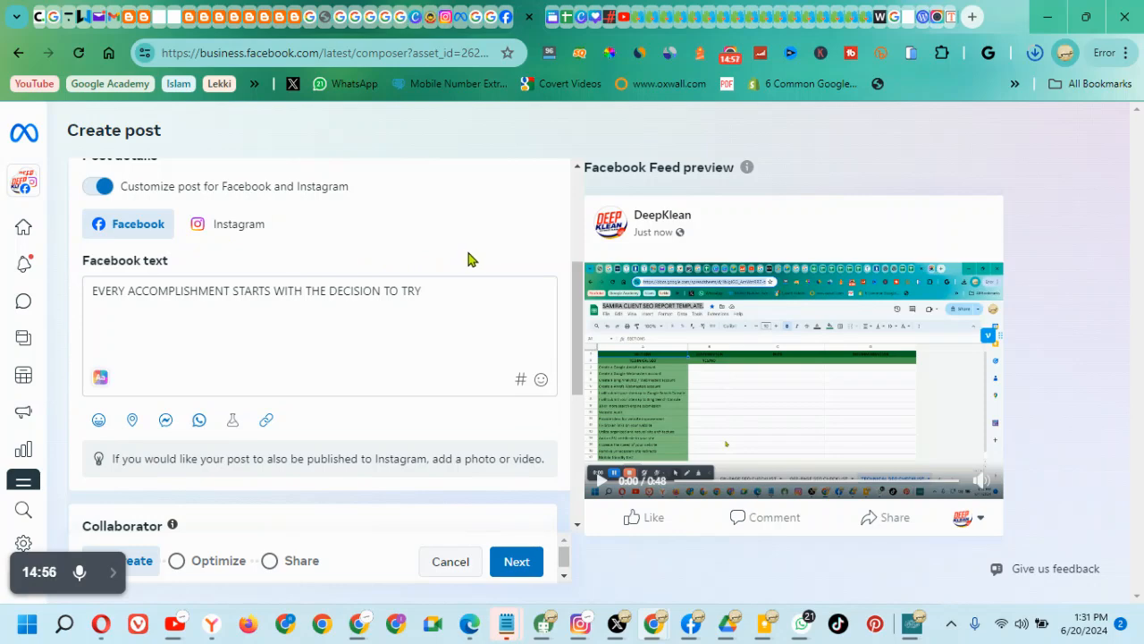
pyautogui.scroll(3, 467, 259)
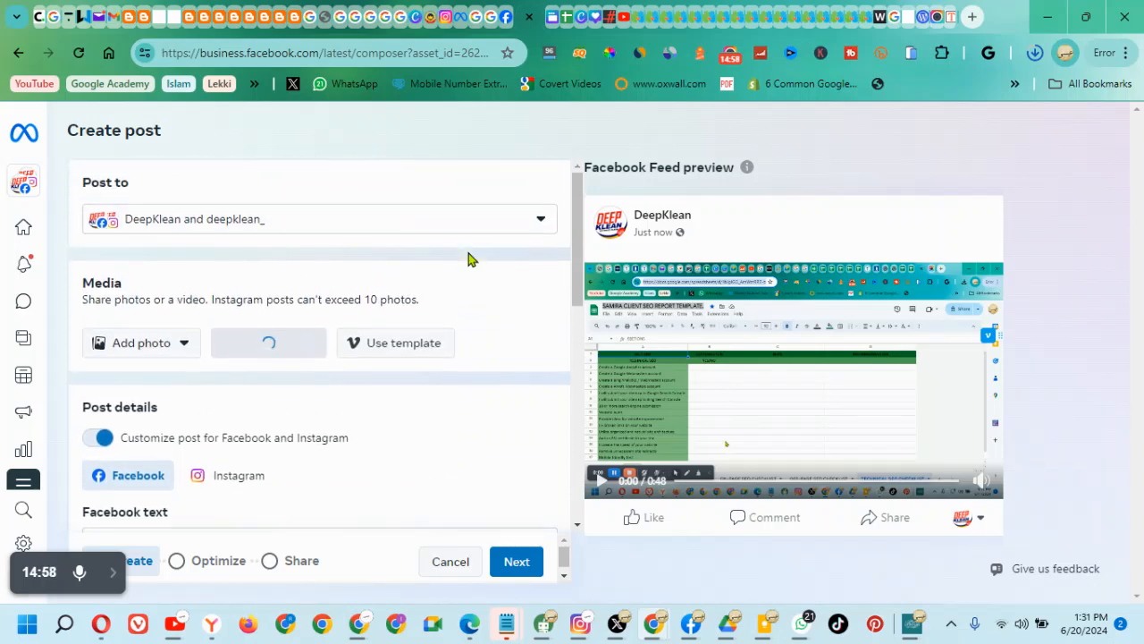
pyautogui.scroll(-5, 495, 291)
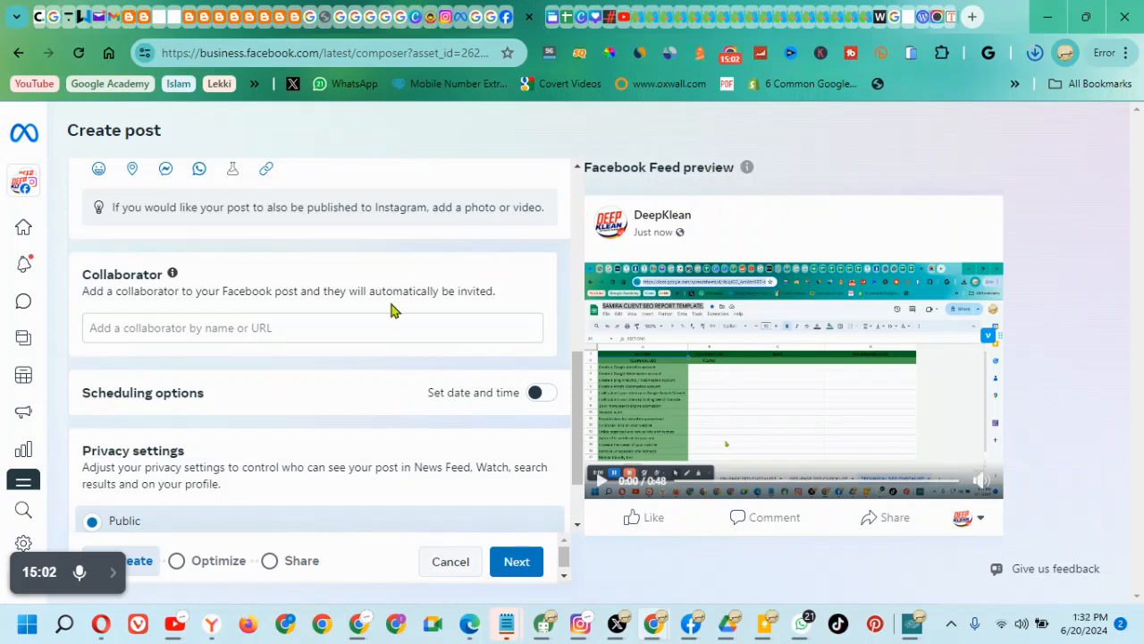
pyautogui.scroll(-1, 388, 322)
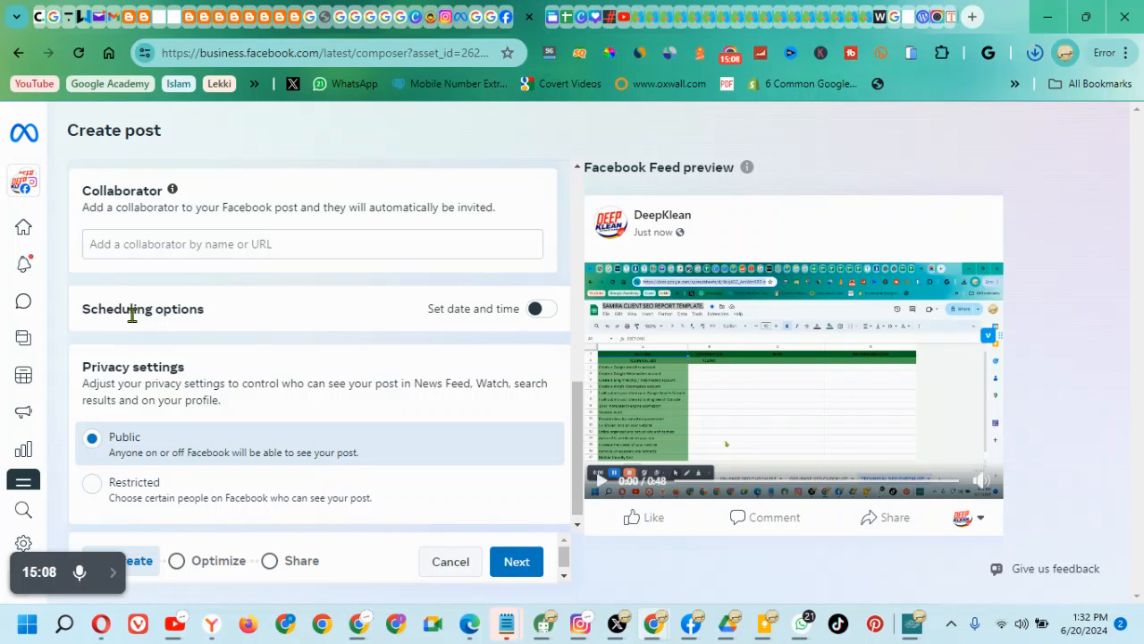
# - Turn on date and time scheduling for the post and review the Facebook and Instagram schedule fields
pyautogui.click(539, 310)
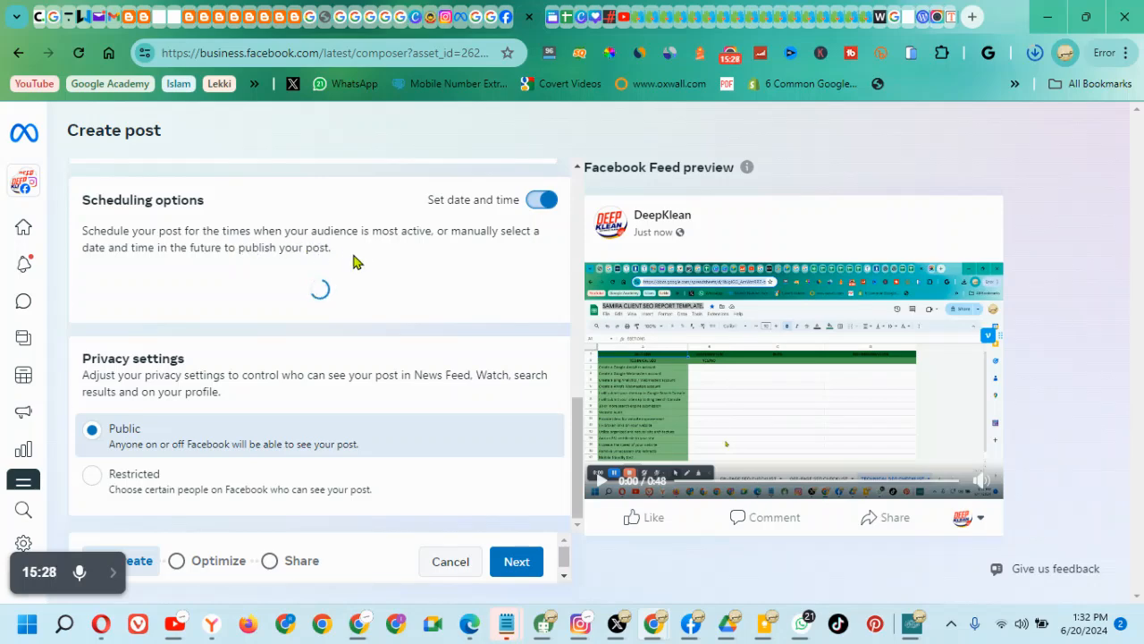
pyautogui.scroll(5, 413, 256)
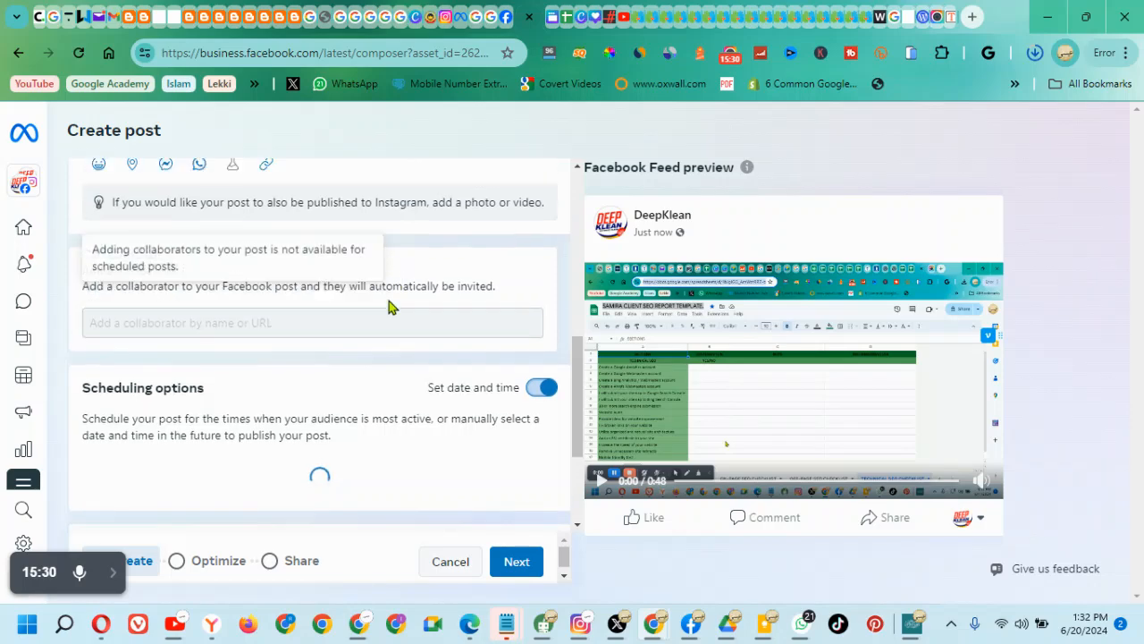
pyautogui.scroll(2, 391, 303)
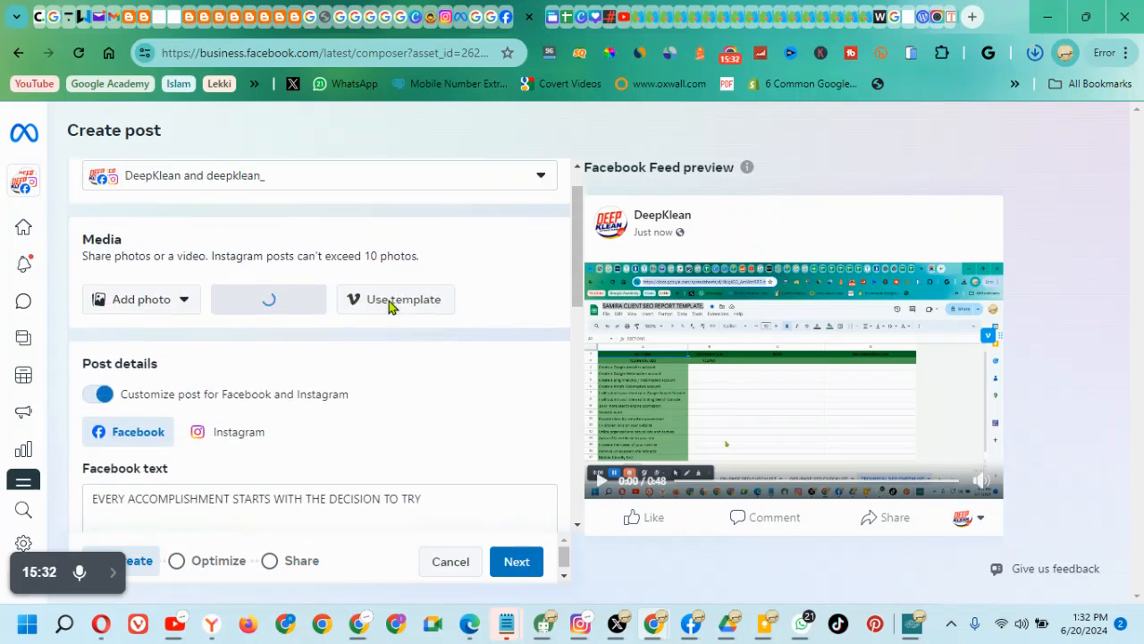
pyautogui.scroll(-6, 280, 321)
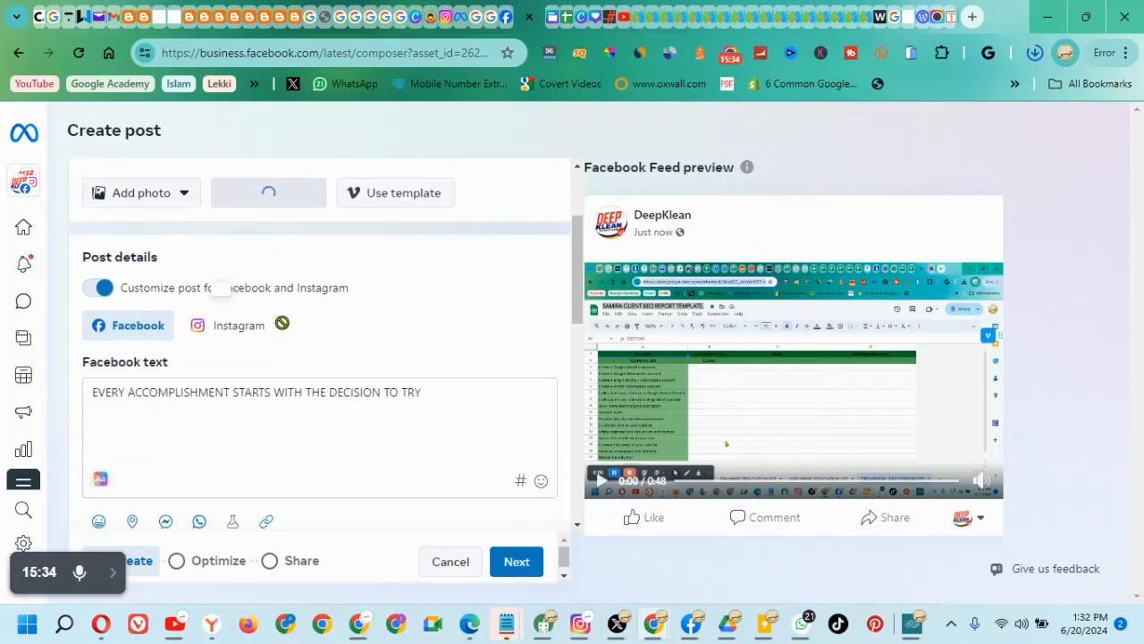
pyautogui.scroll(-1, 345, 332)
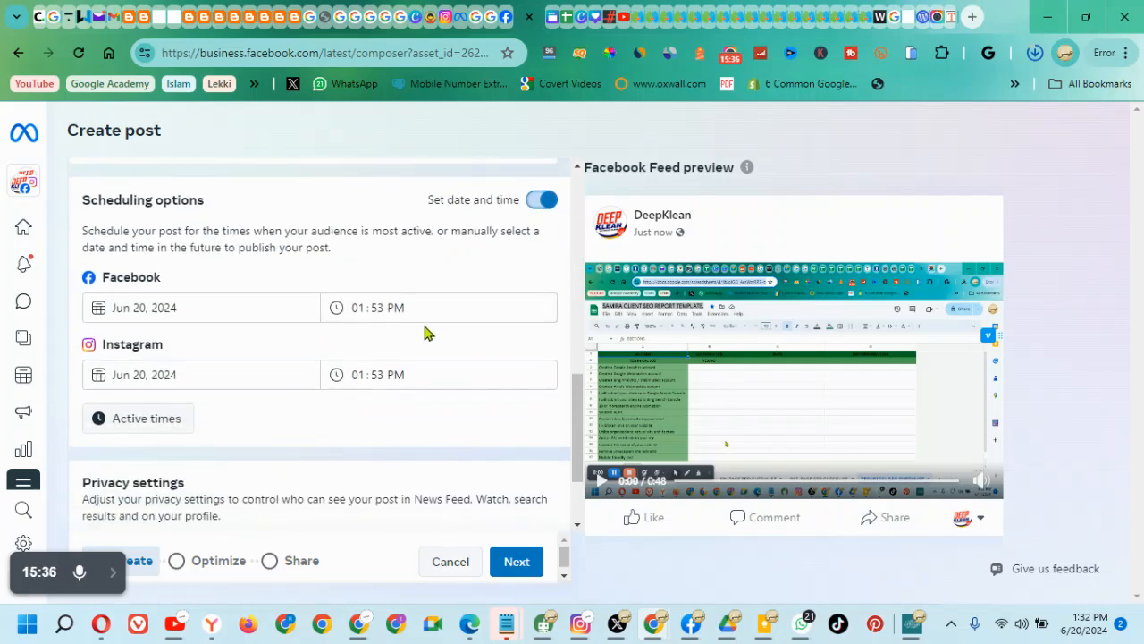
pyautogui.scroll(-1, 426, 332)
pyautogui.scroll(2, 287, 369)
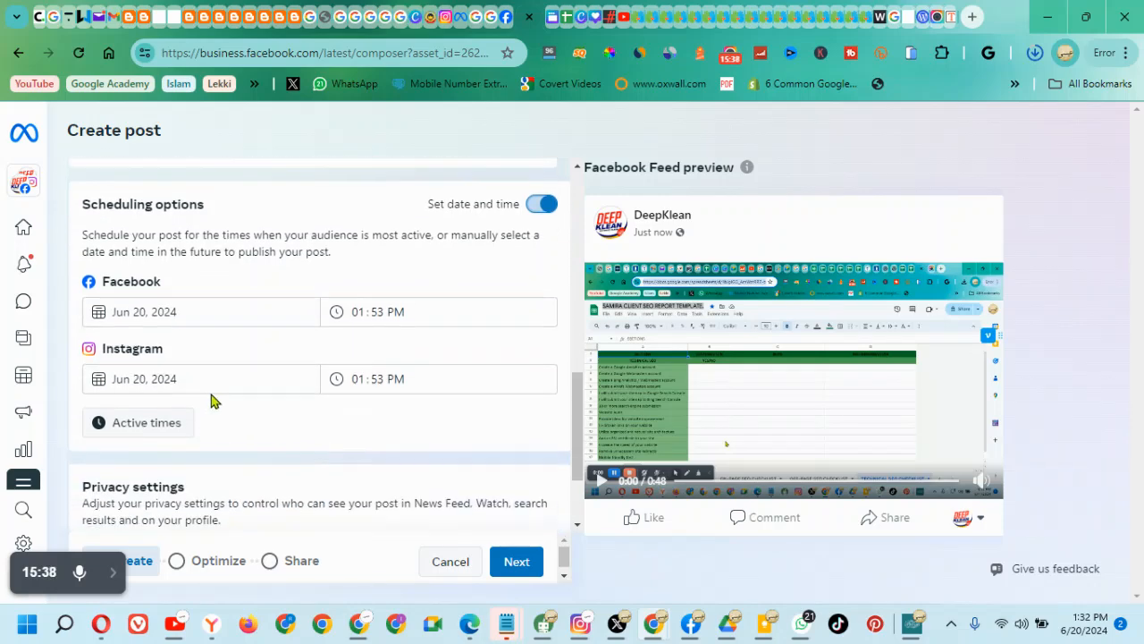
pyautogui.scroll(-1, 254, 438)
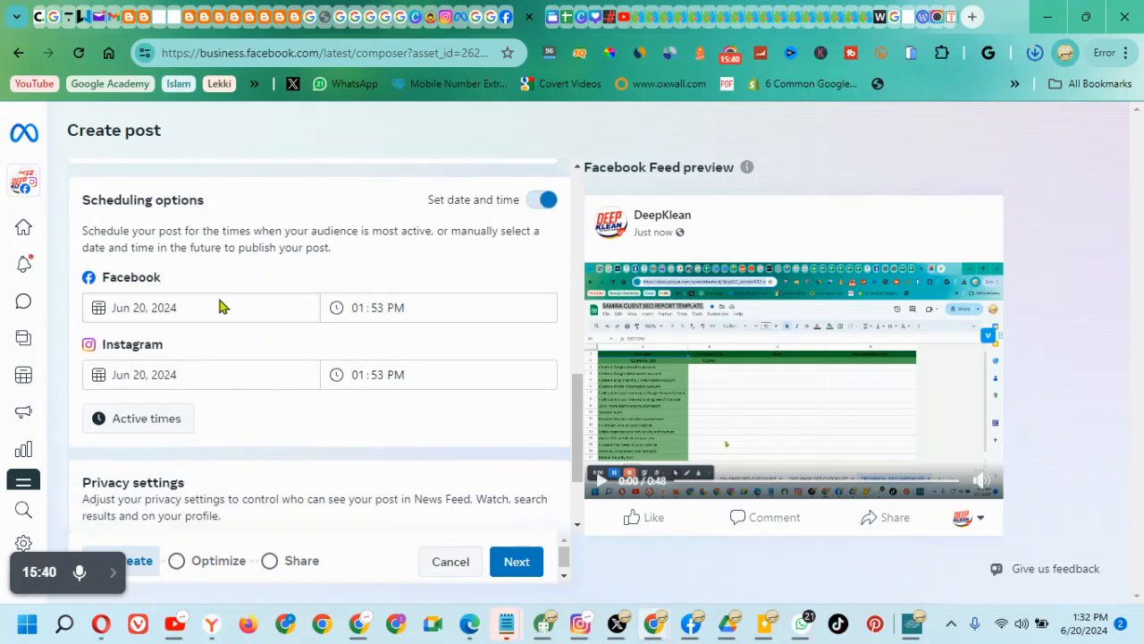
# - Open the calendar for the Facebook publishing date in the scheduling options
pyautogui.click(176, 307)
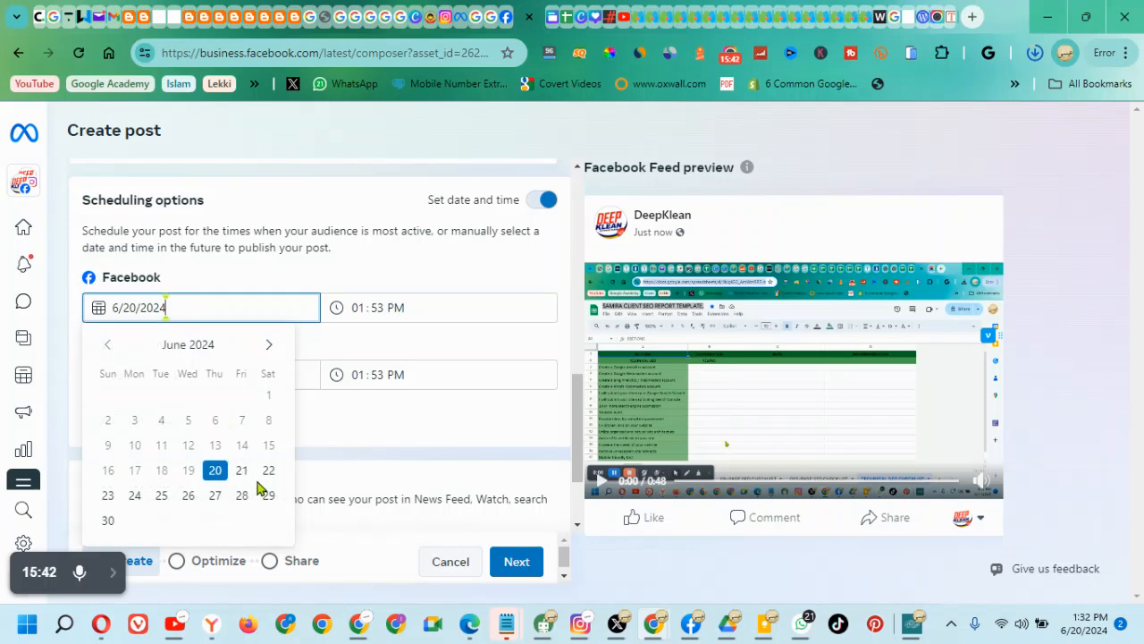
pyautogui.click(358, 426)
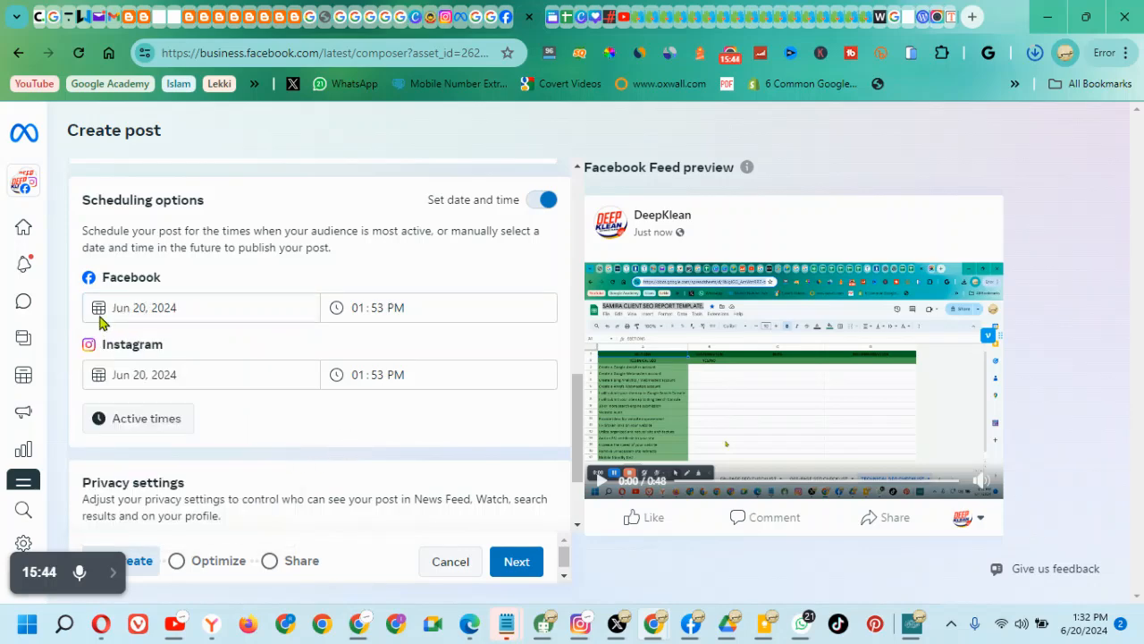
pyautogui.click(170, 306)
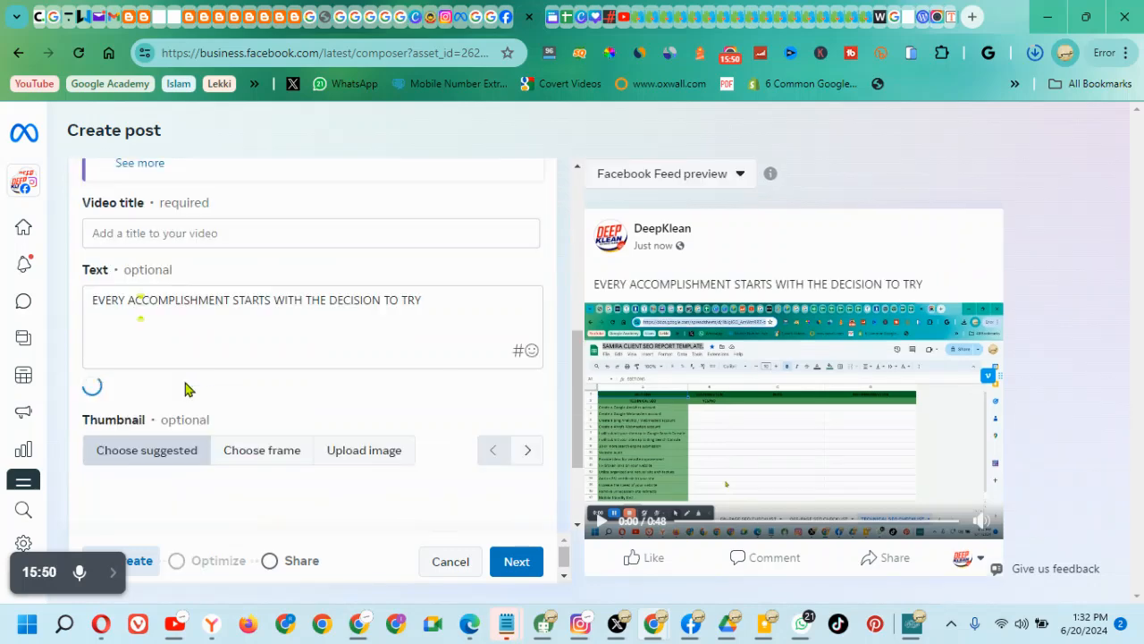
# - Review the video post's destination, media upload, title and text fields, thumbnail choices and tagging options
pyautogui.scroll(2, 274, 390)
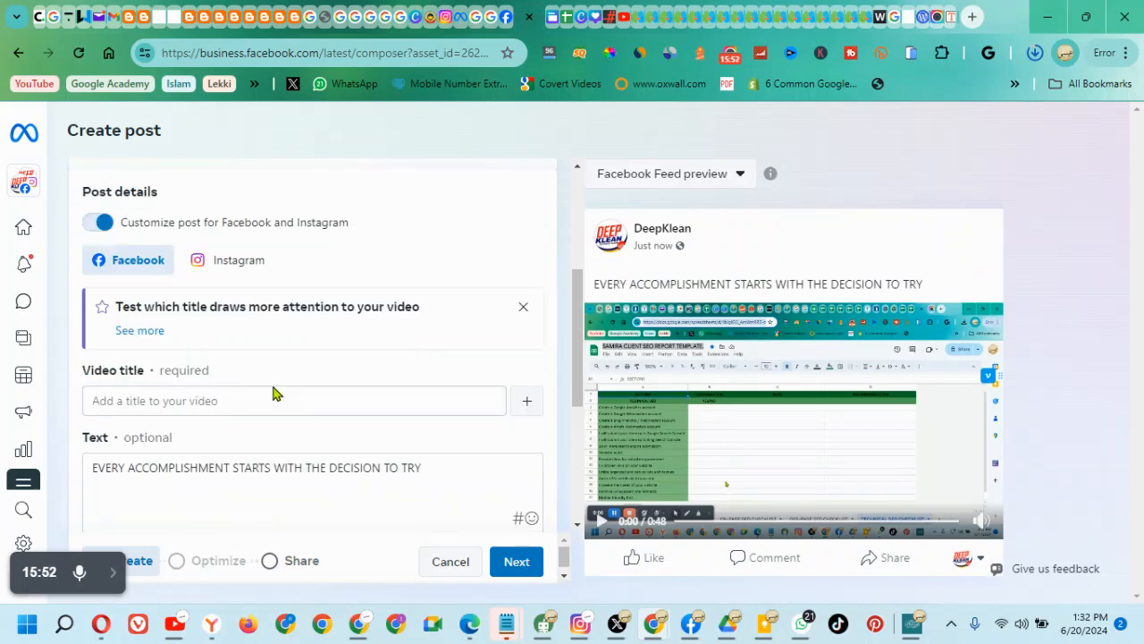
pyautogui.scroll(1, 273, 393)
pyautogui.scroll(-2, 275, 393)
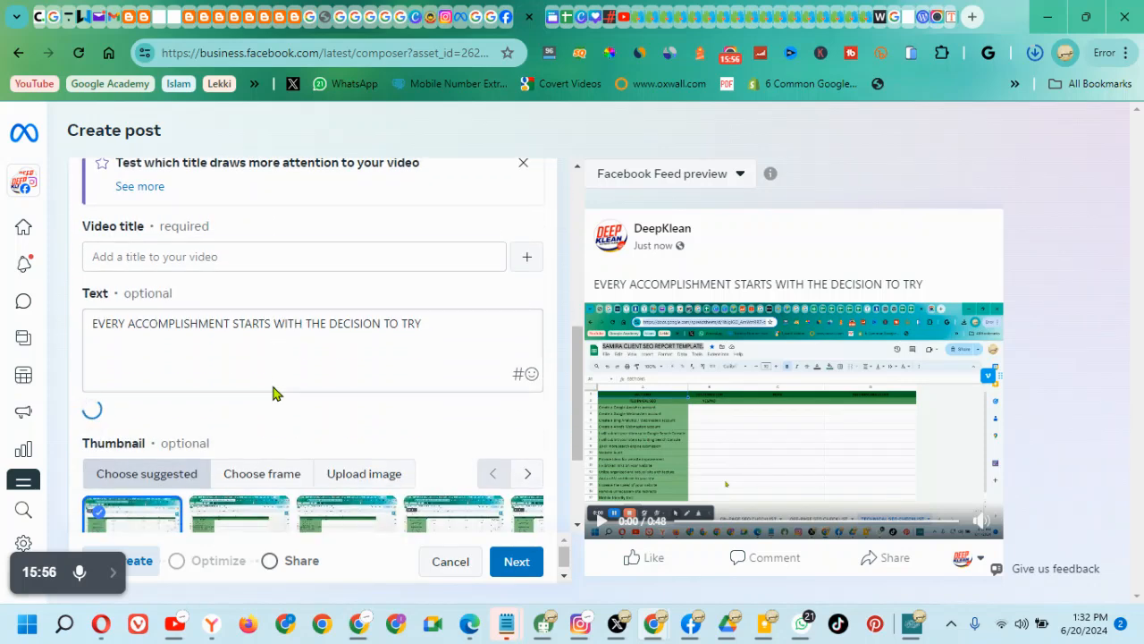
pyautogui.scroll(-2, 275, 393)
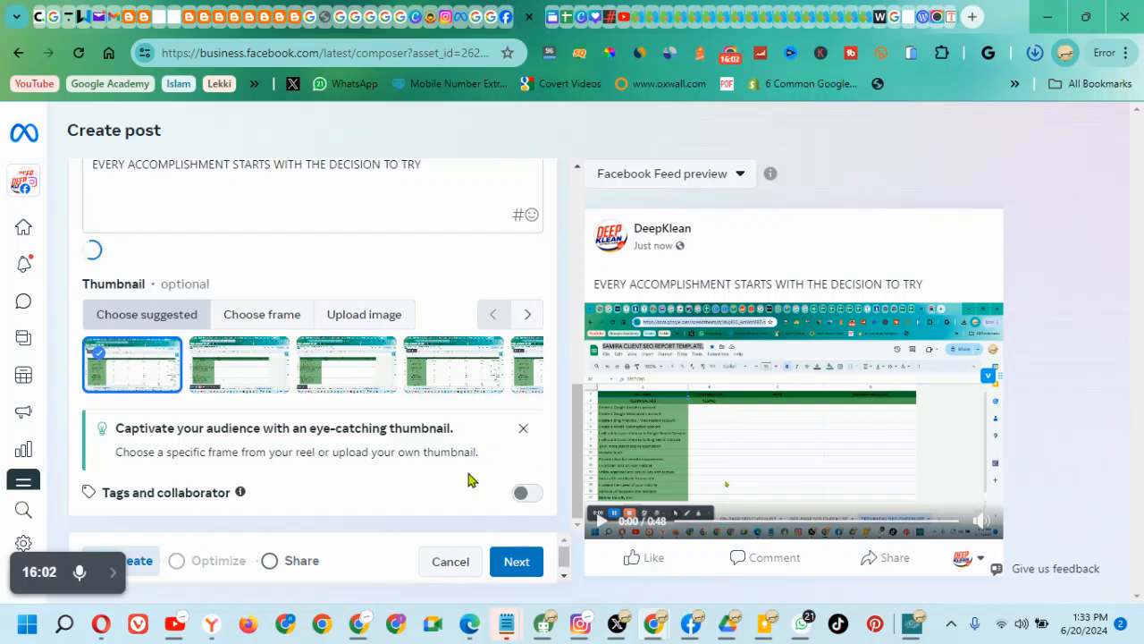
pyautogui.scroll(5, 304, 444)
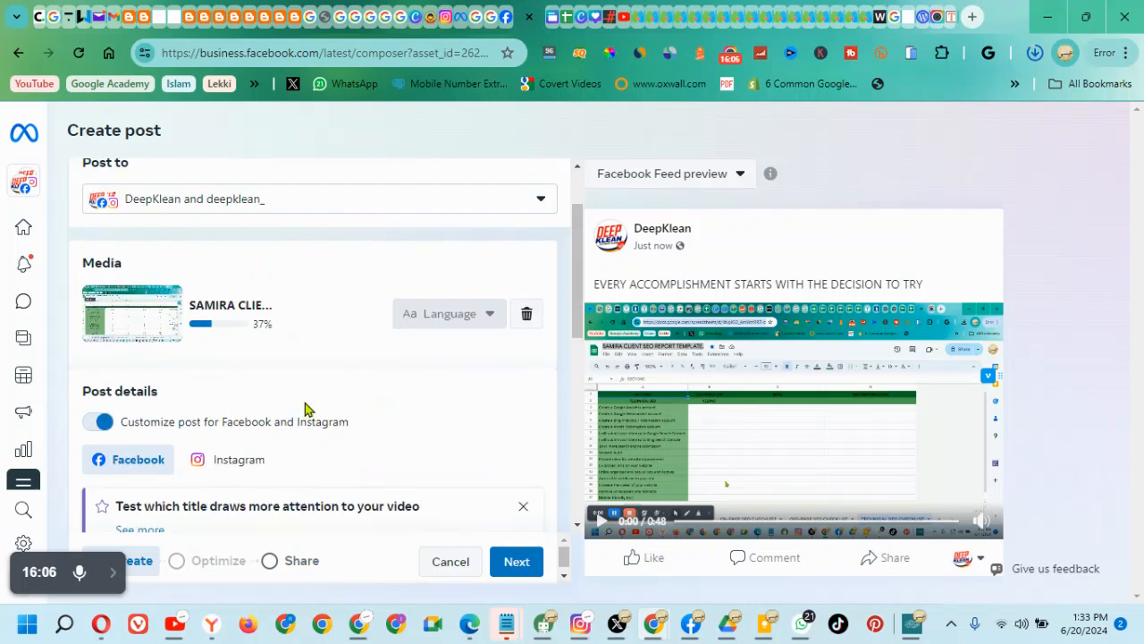
pyautogui.scroll(2, 303, 408)
pyautogui.scroll(-7, 304, 412)
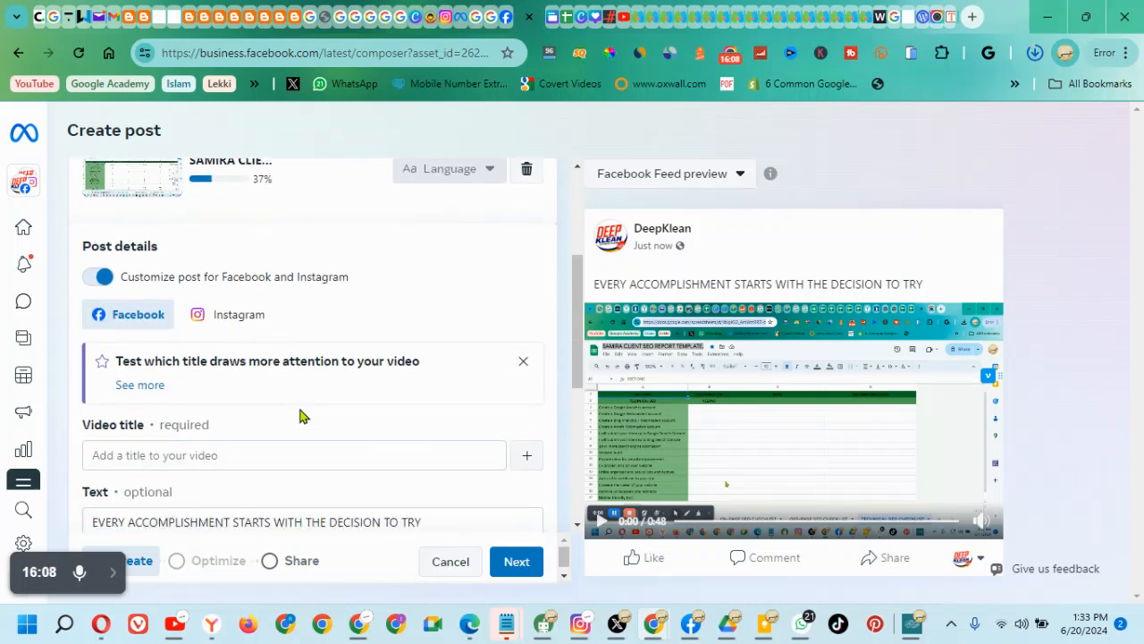
pyautogui.scroll(5, 299, 416)
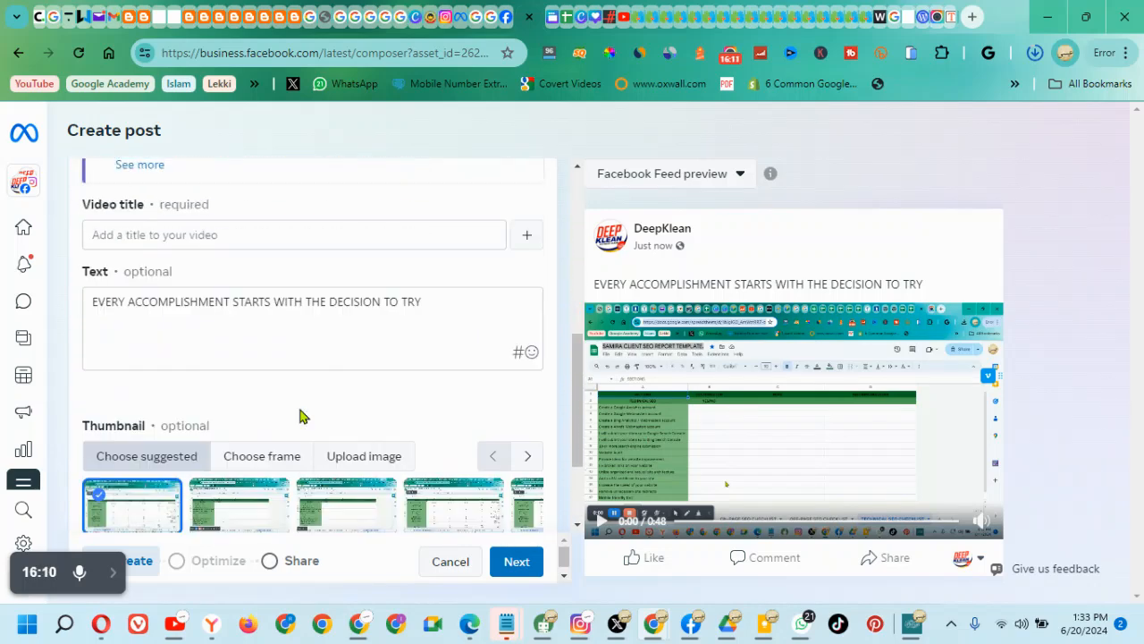
pyautogui.scroll(-1, 300, 416)
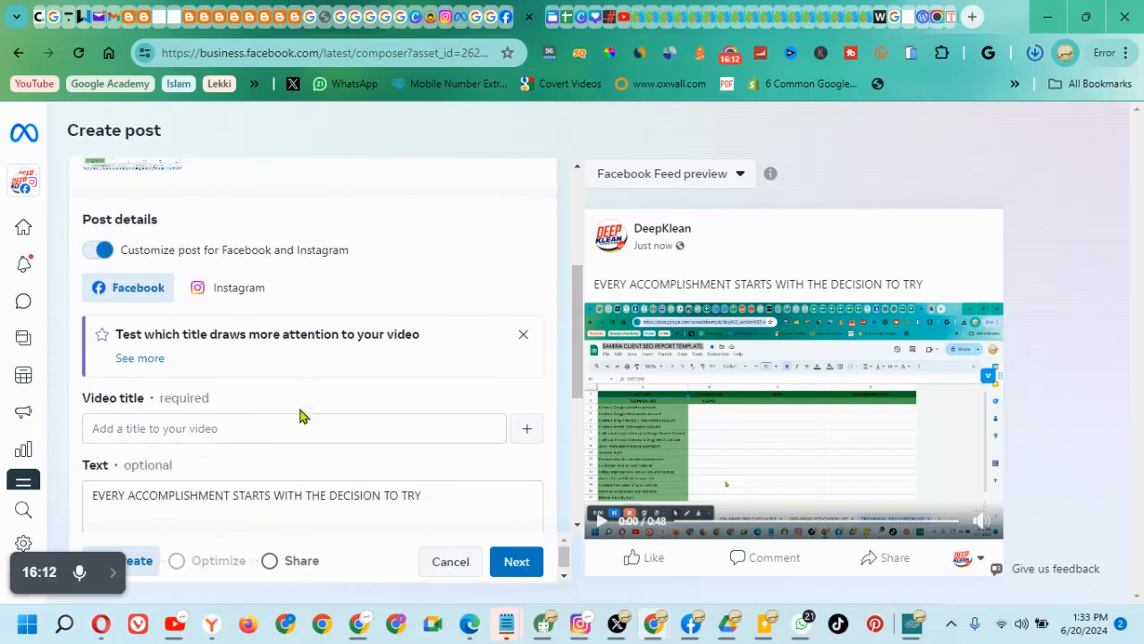
pyautogui.scroll(3, 300, 416)
pyautogui.scroll(1, 300, 416)
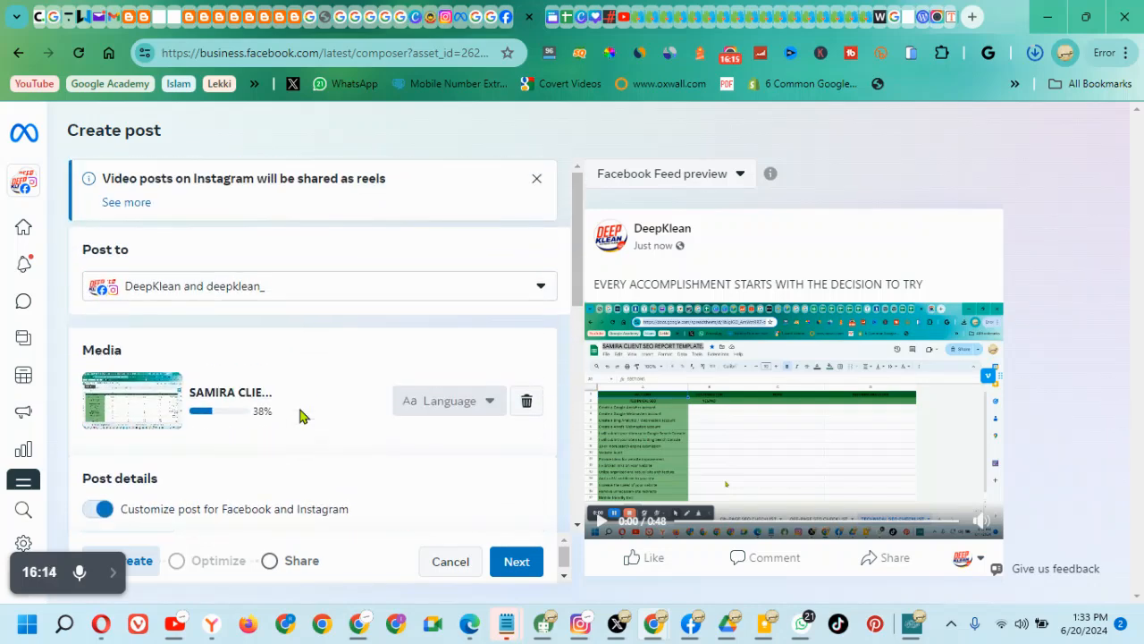
pyautogui.scroll(-5, 319, 358)
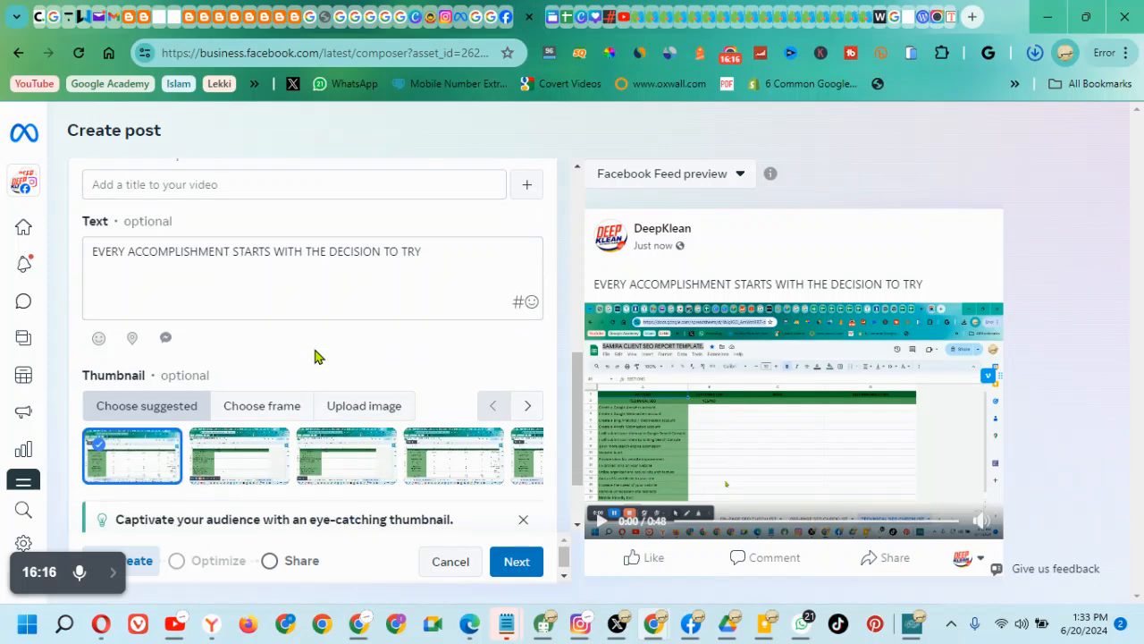
pyautogui.scroll(-1, 314, 356)
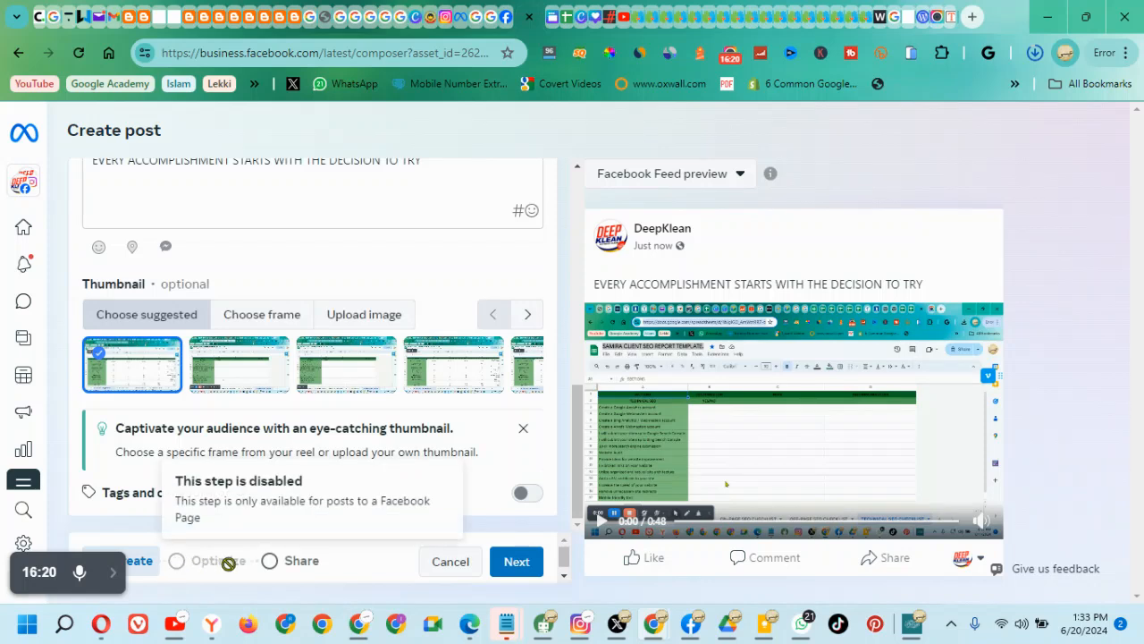
# - Continue to the sharing stage and set both the Facebook and Instagram publishing dates to June 21, 2024
pyautogui.click(523, 563)
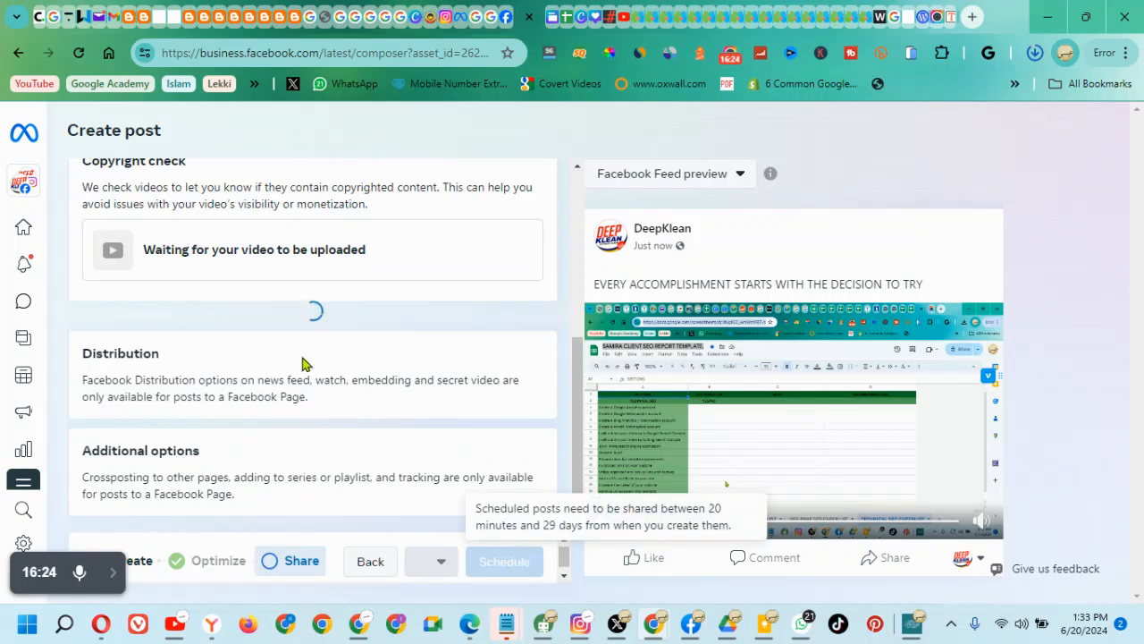
pyautogui.scroll(3, 361, 385)
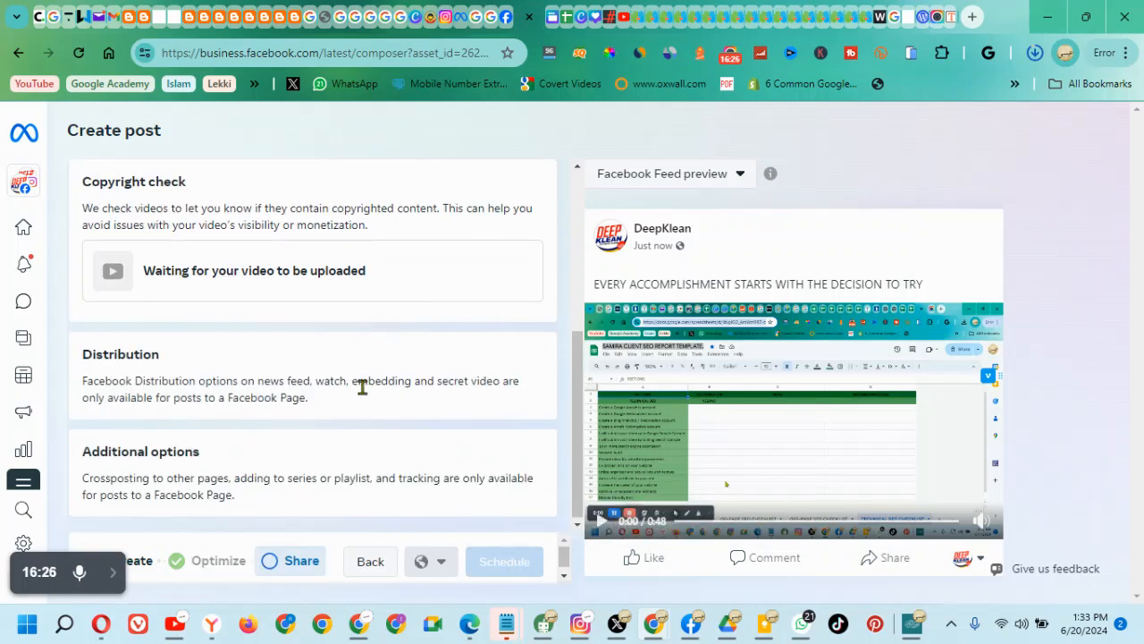
pyautogui.scroll(1, 312, 394)
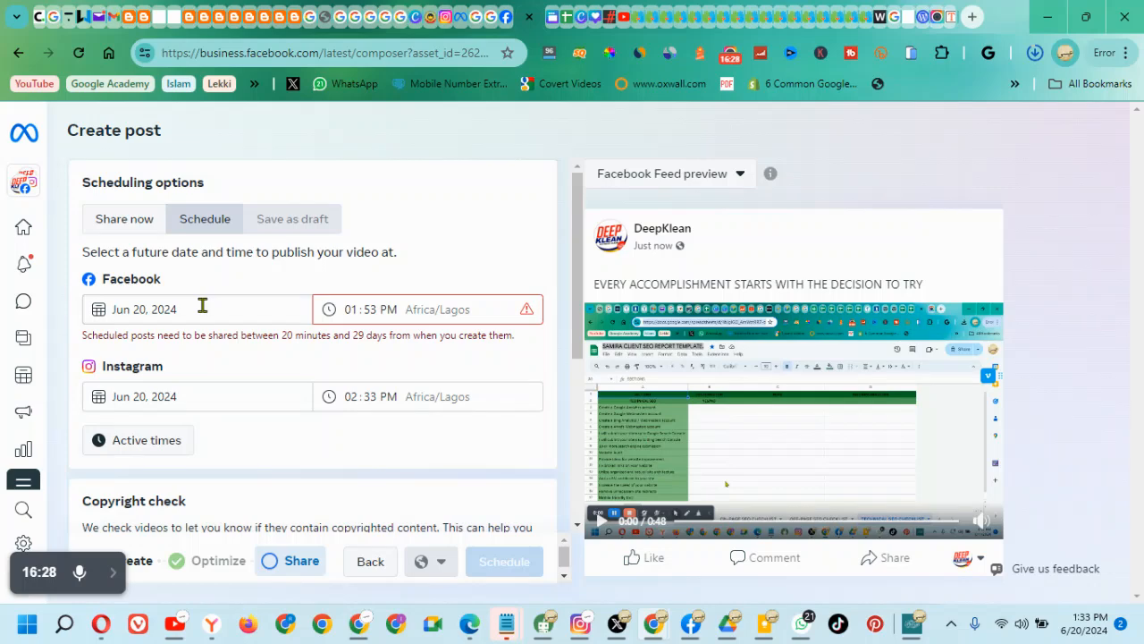
pyautogui.click(202, 305)
pyautogui.click(240, 471)
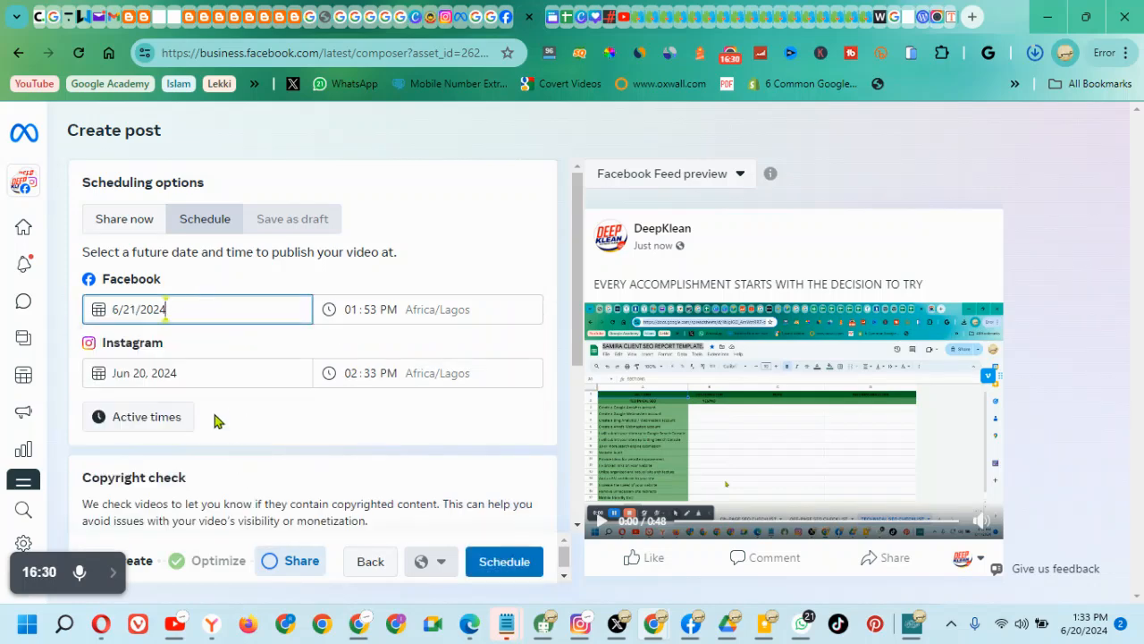
pyautogui.click(196, 373)
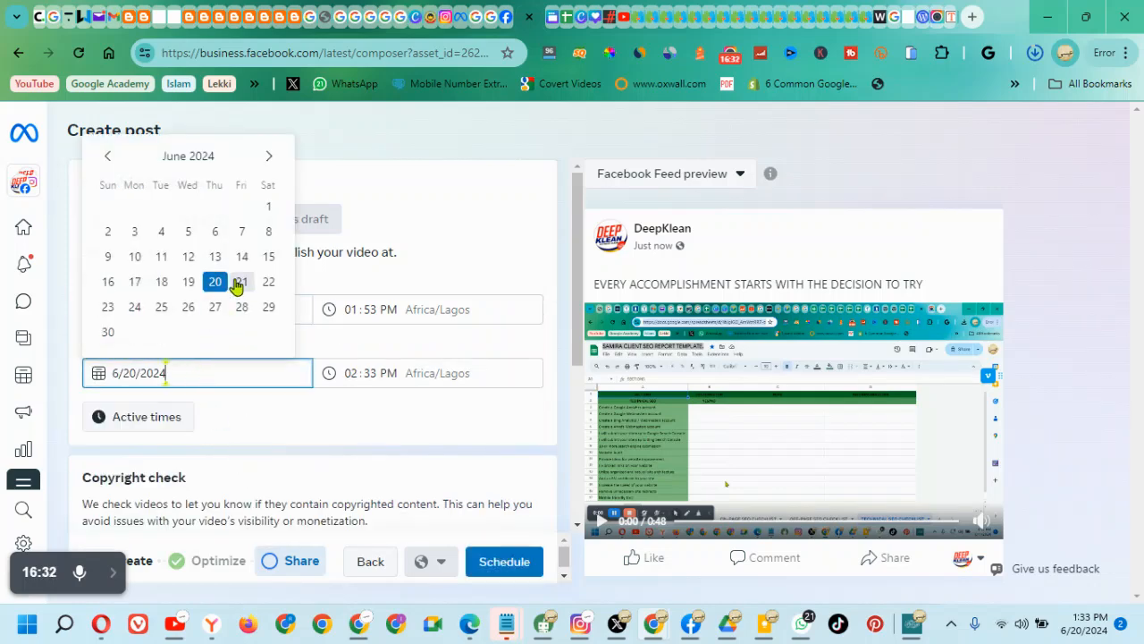
pyautogui.click(239, 284)
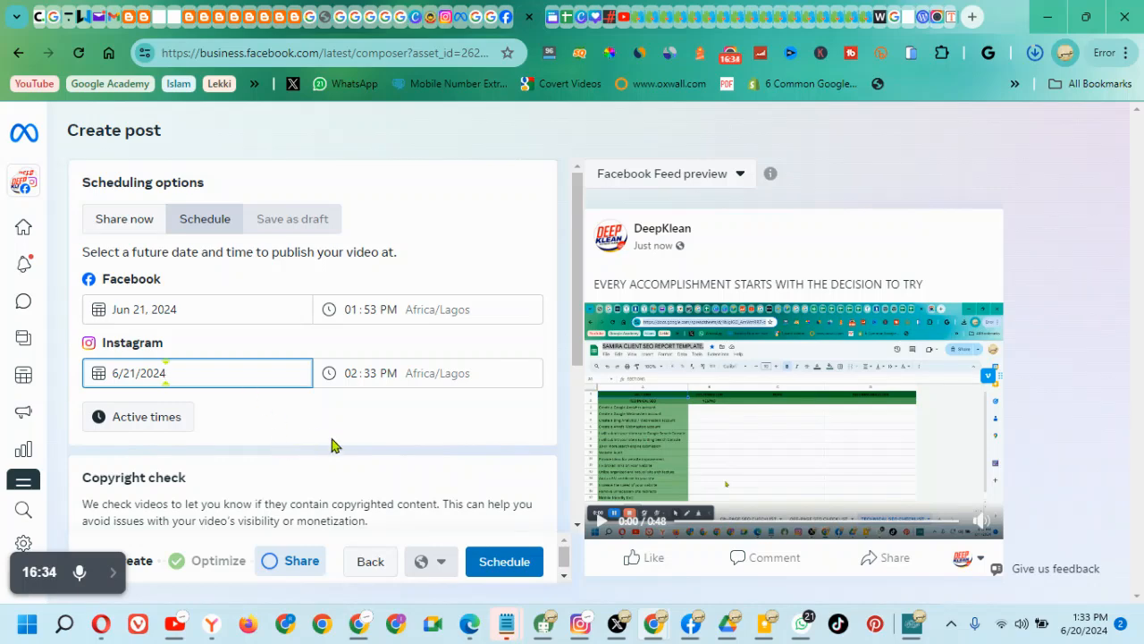
# - Check the audience active times and save the schedule at 01:53 PM for Facebook and 02:33 PM for Instagram
pyautogui.scroll(-2, 331, 444)
pyautogui.click(160, 256)
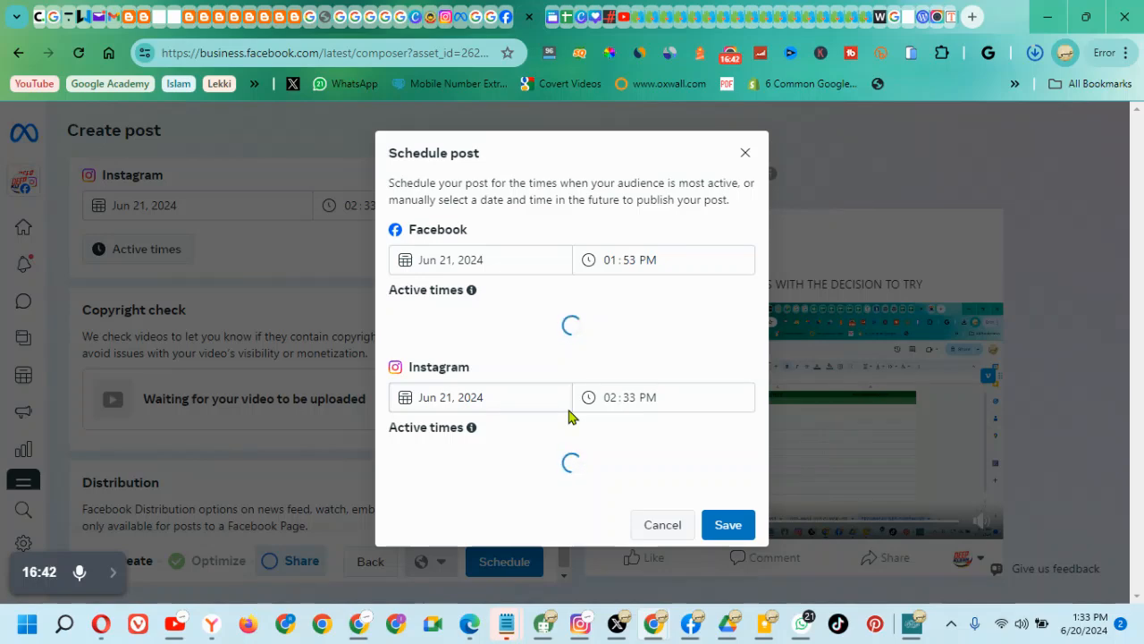
pyautogui.click(653, 261)
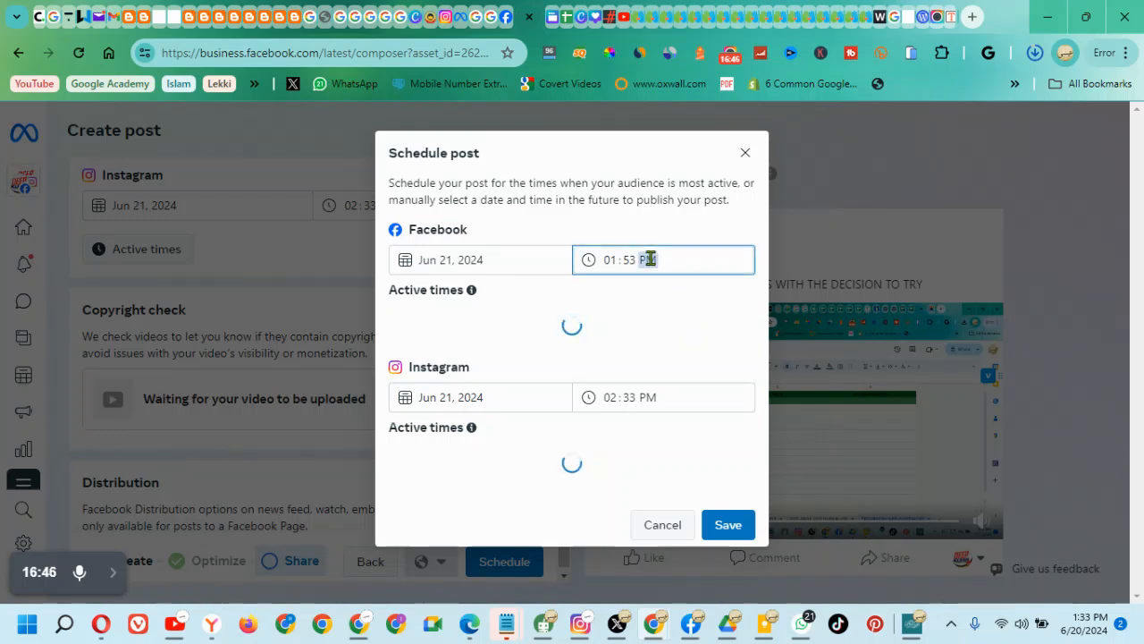
pyautogui.click(647, 396)
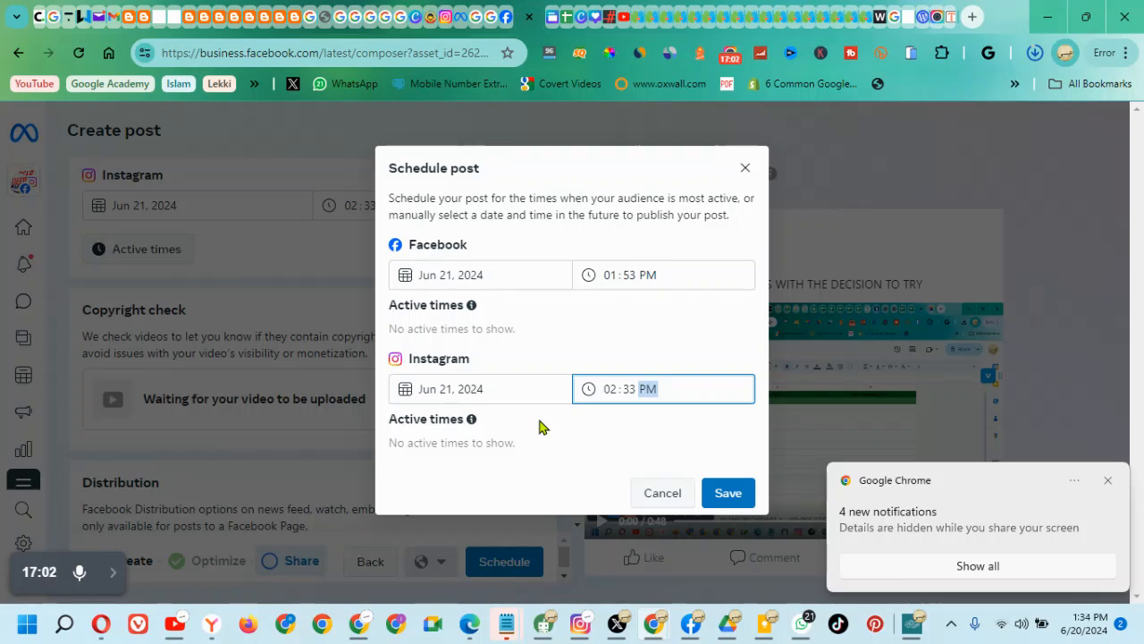
pyautogui.click(734, 492)
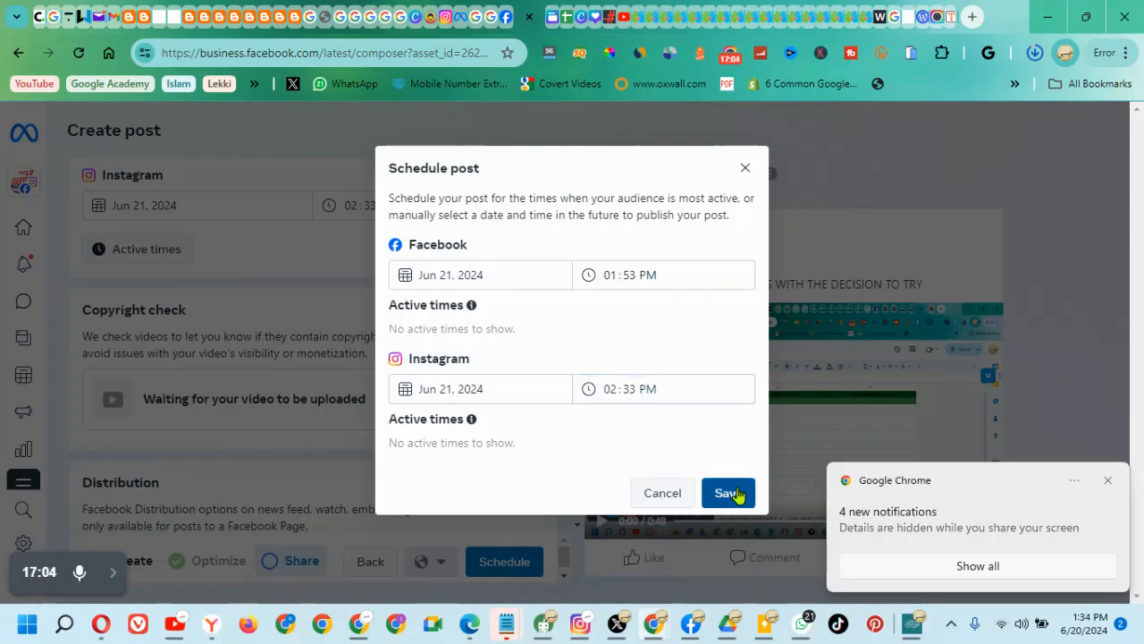
# - Switch the preview to the Instagram feed, schedule the video post and finish the scheduling dialog
pyautogui.scroll(-2, 283, 391)
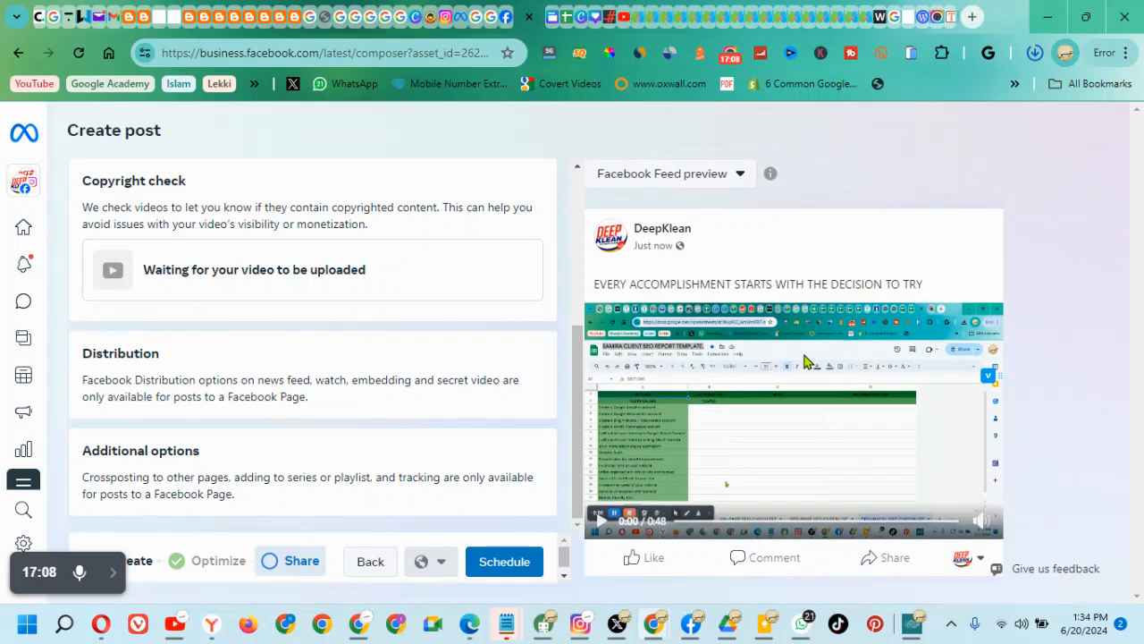
pyautogui.click(723, 178)
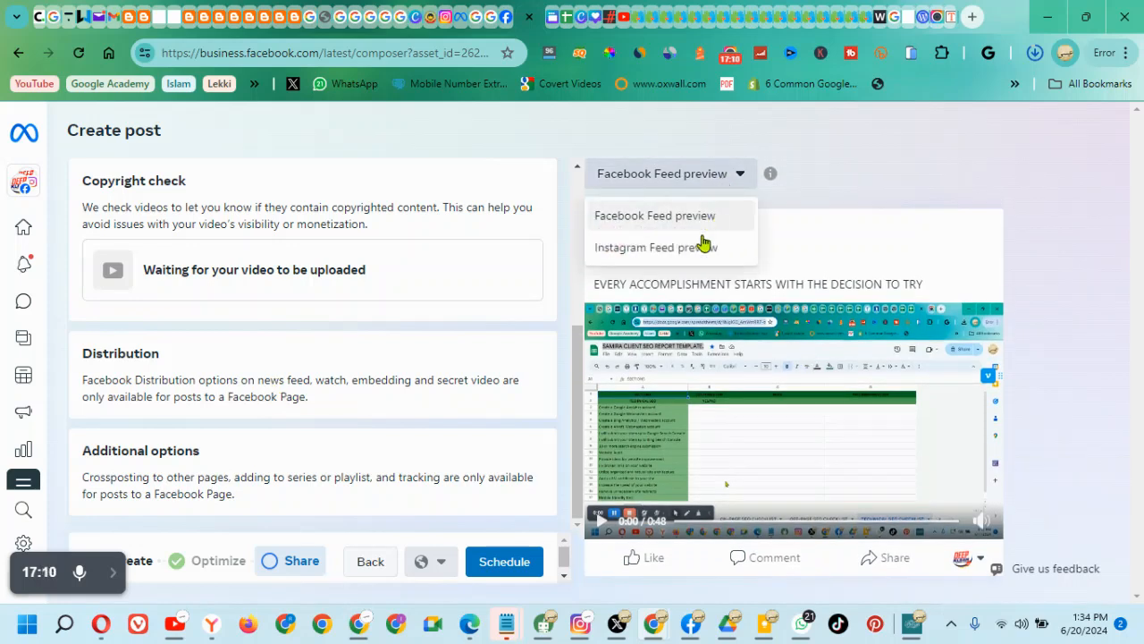
pyautogui.click(714, 249)
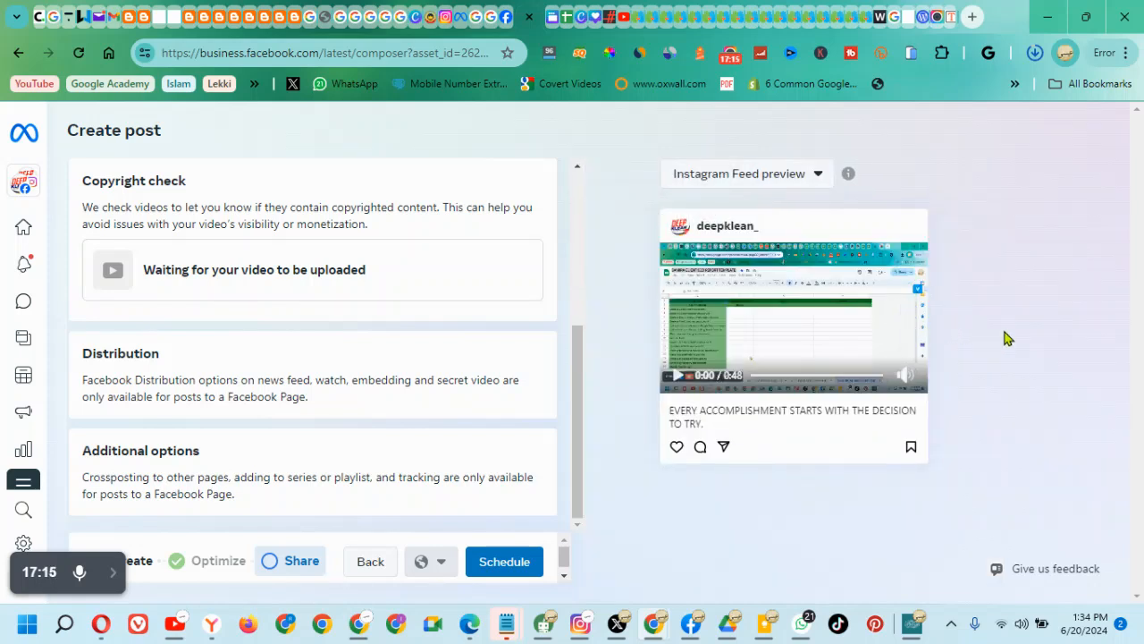
pyautogui.click(514, 570)
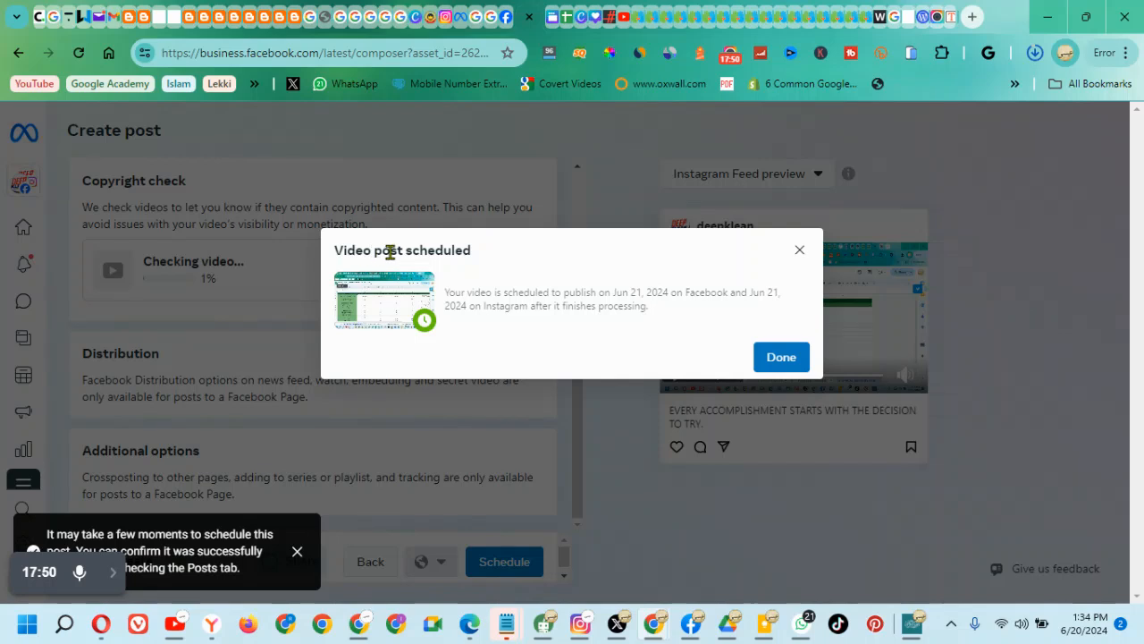
pyautogui.click(782, 362)
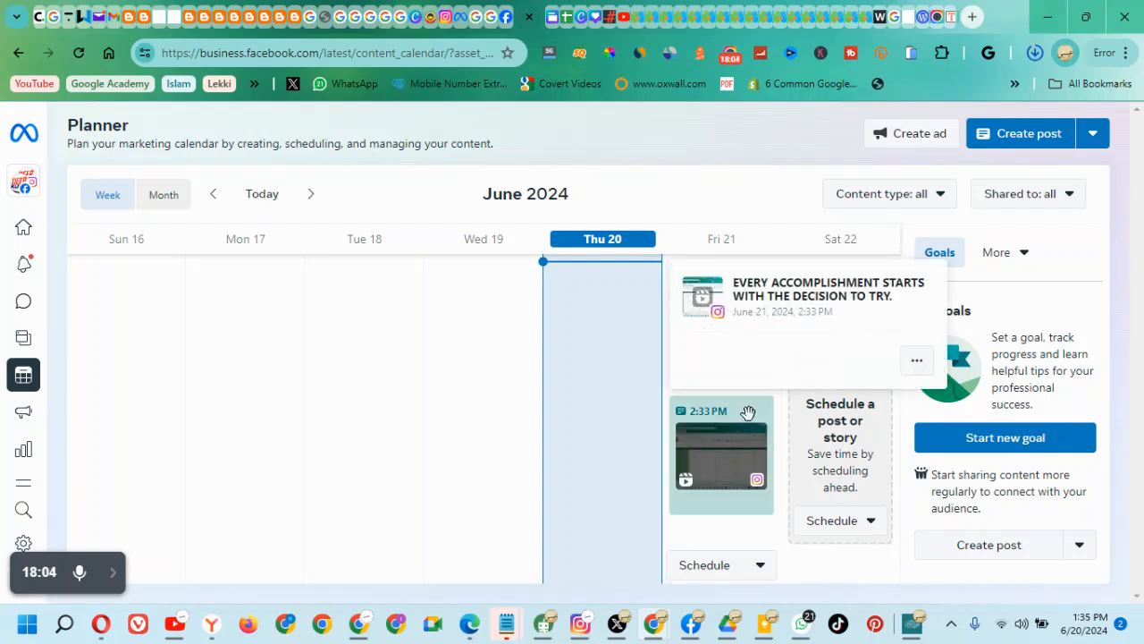
pyautogui.click(733, 59)
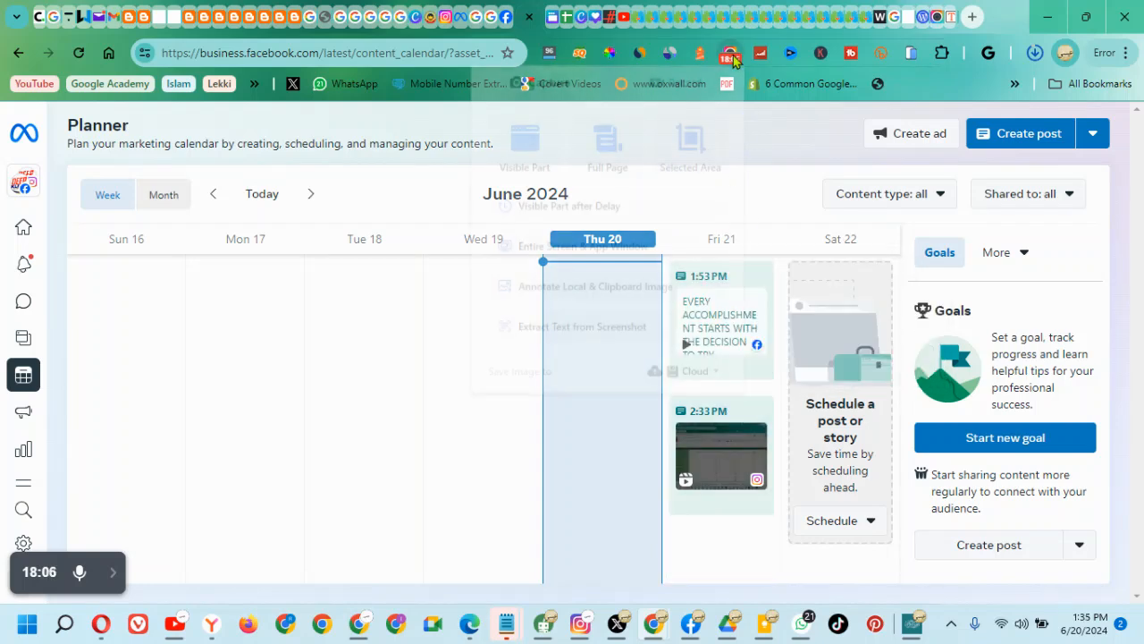